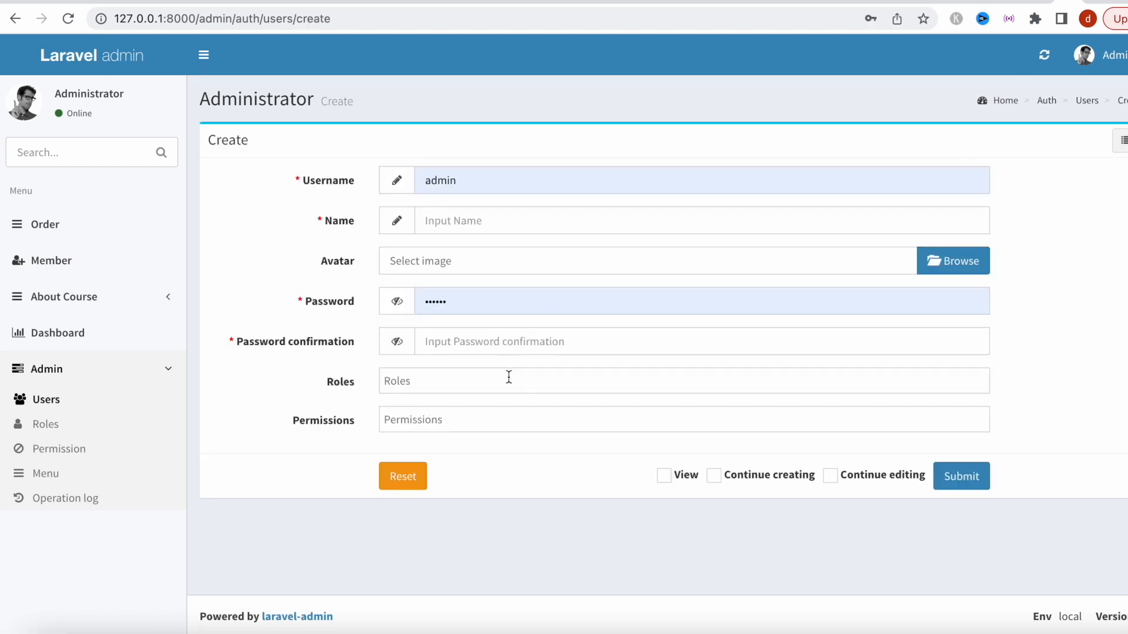
# Check the Roles options without choosing one, then view the Roles list with only the Administrator role.
pyautogui.click(509, 377)
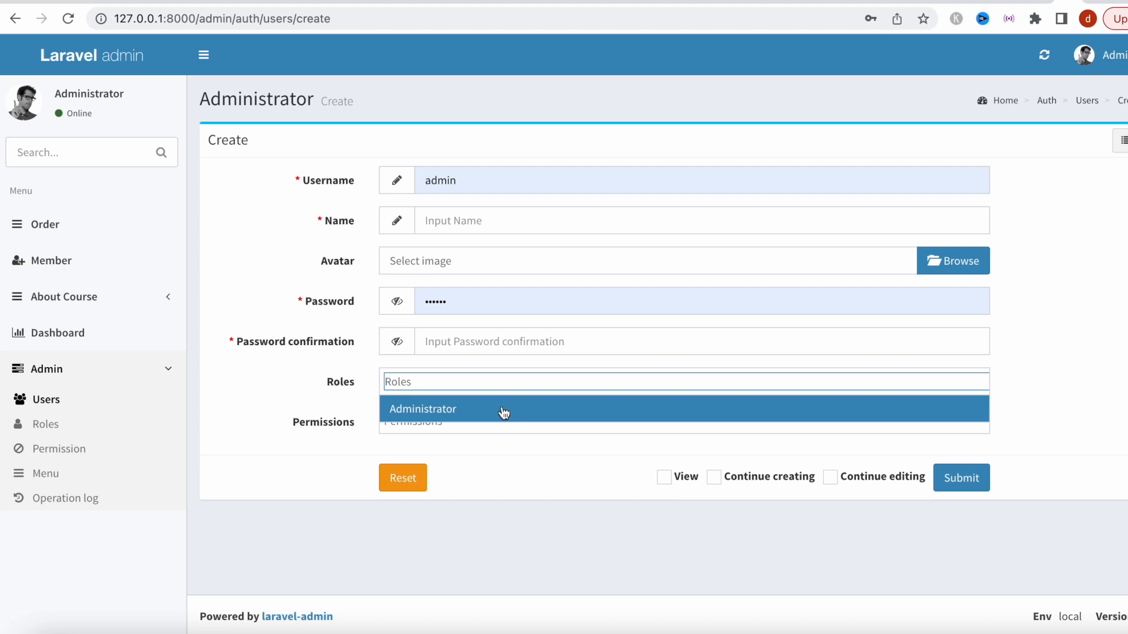
pyautogui.click(330, 379)
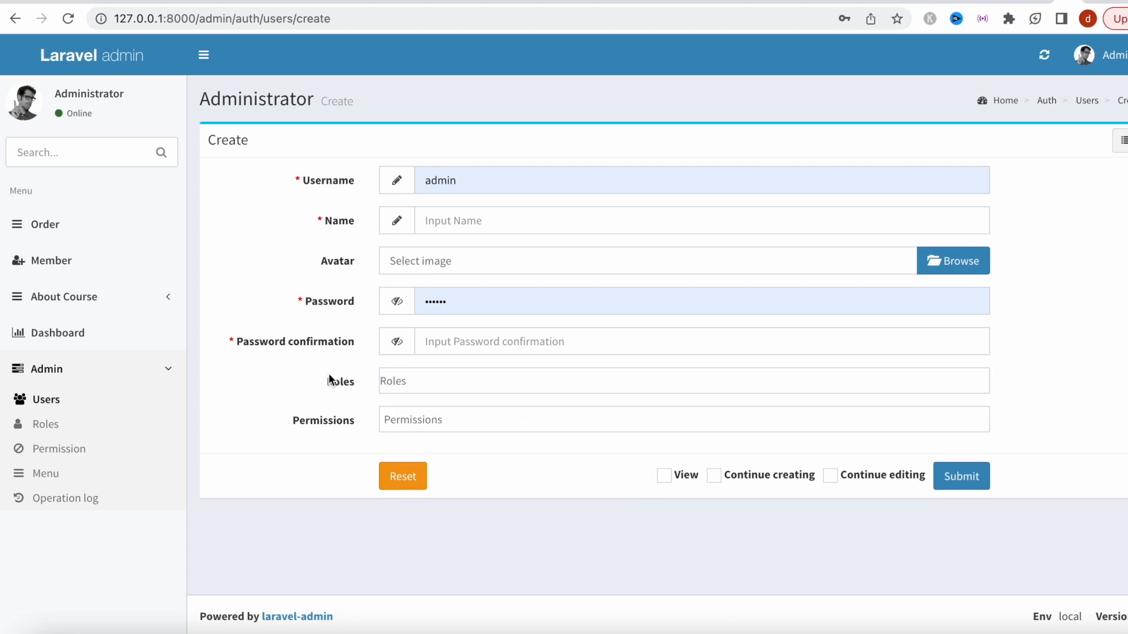
pyautogui.click(116, 424)
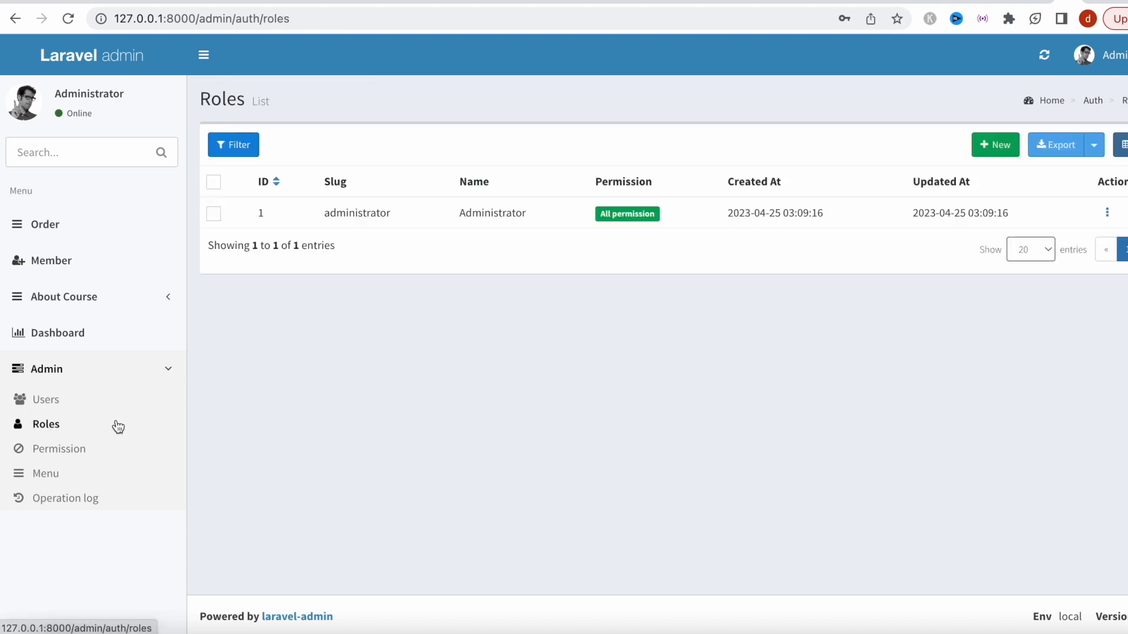
pyautogui.click(79, 407)
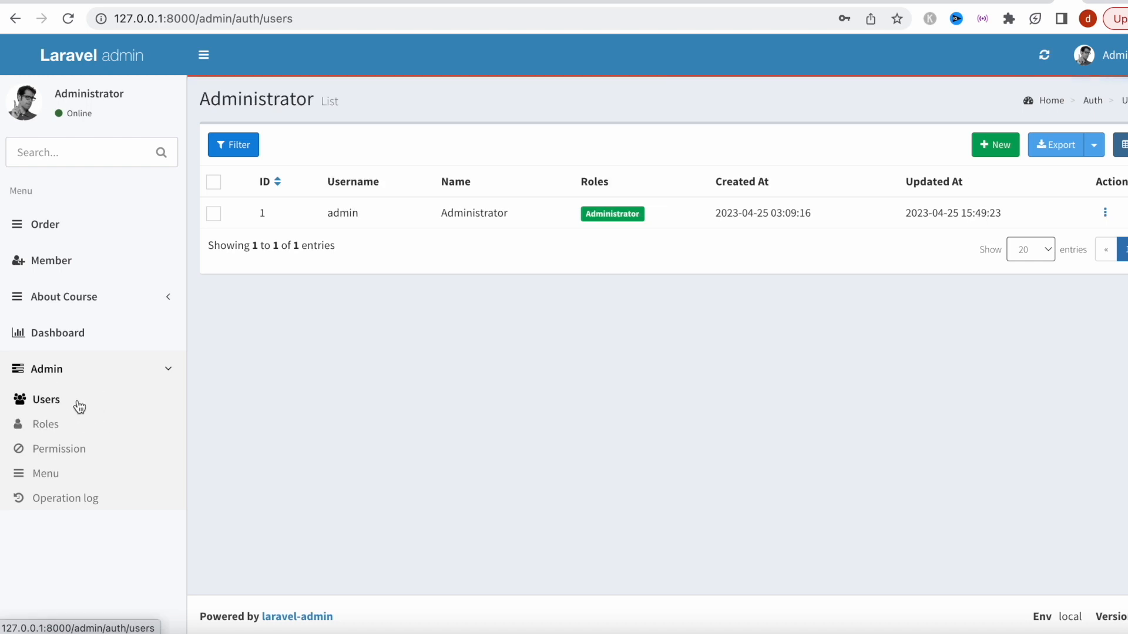
pyautogui.click(79, 429)
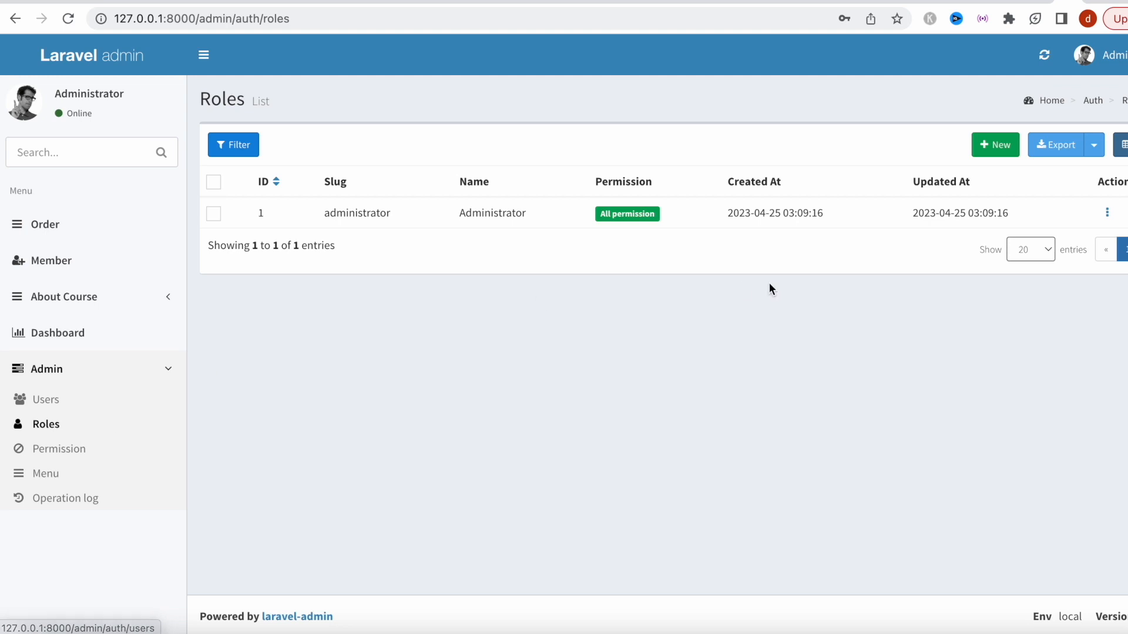
# Create a role with slug and name 'teacher' that has the Dashboard and Login permissions.
pyautogui.click(998, 147)
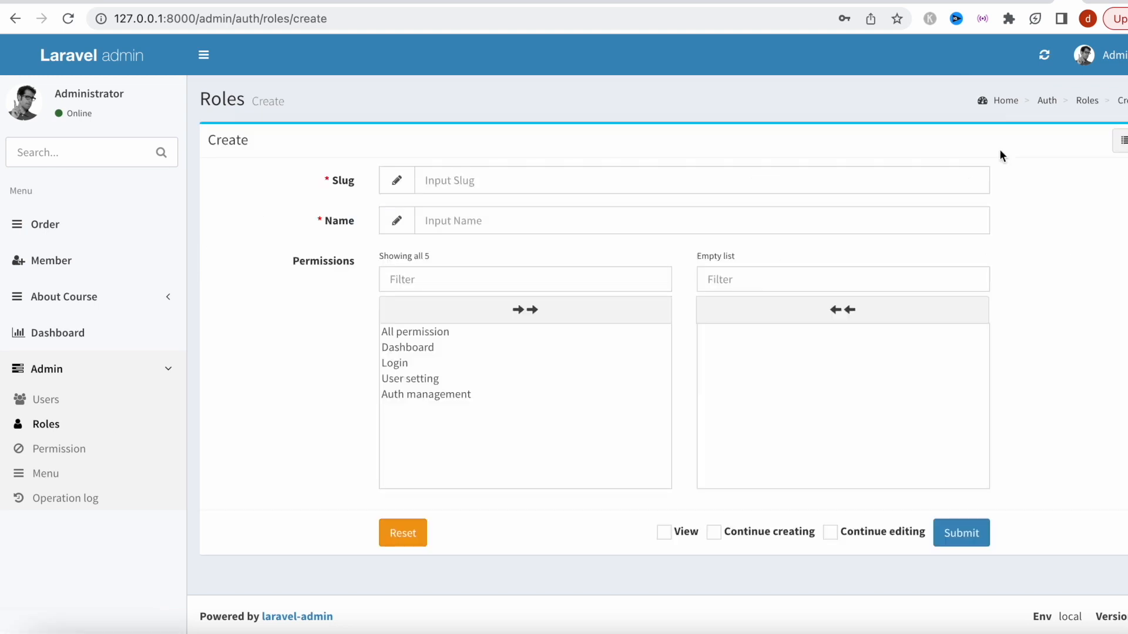
pyautogui.click(745, 177)
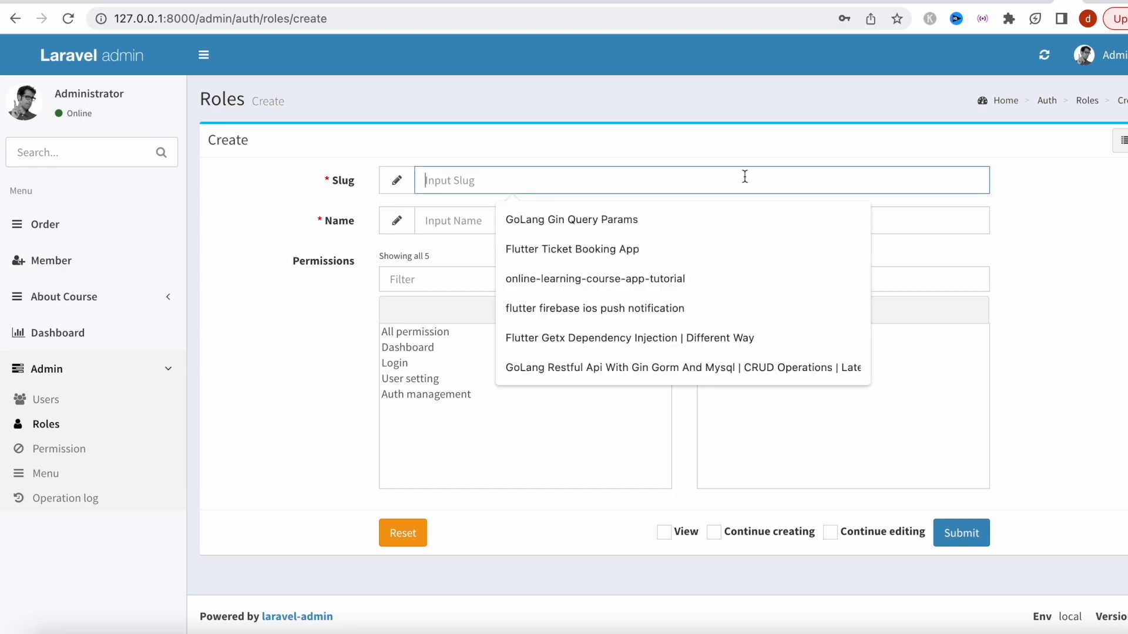
pyautogui.write('teacher')
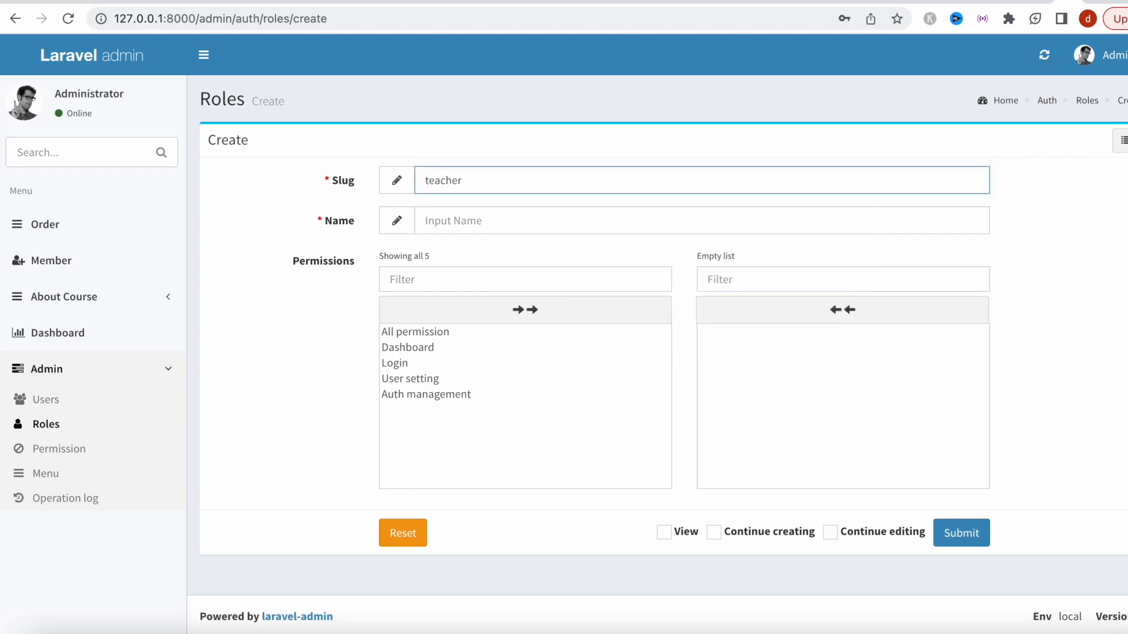
pyautogui.click(663, 229)
pyautogui.write('t')
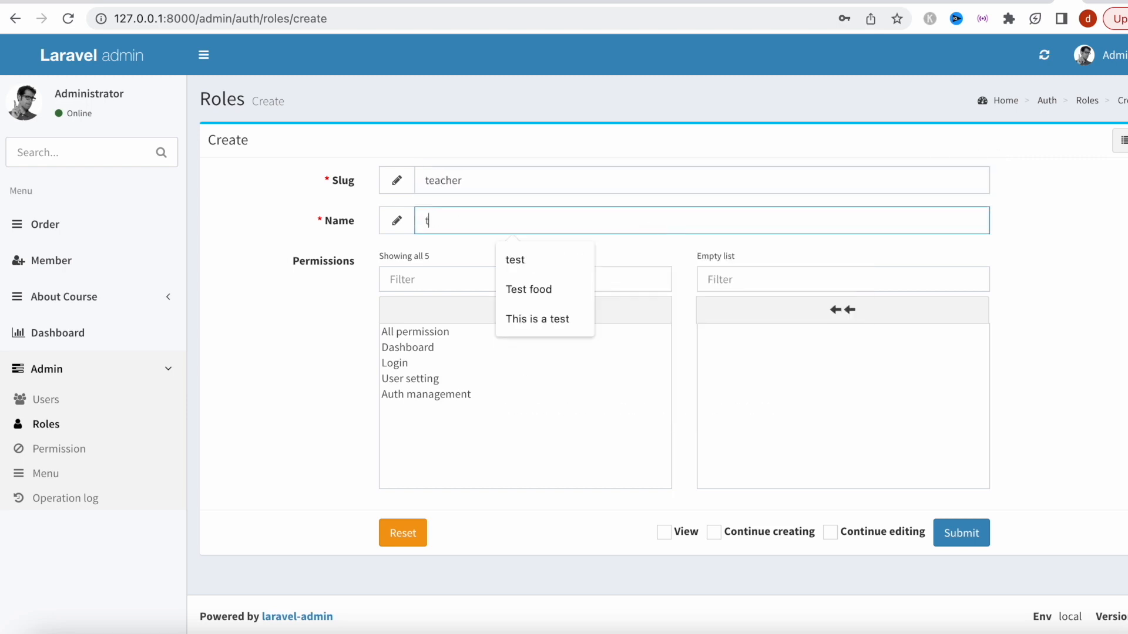
pyautogui.write('eacher')
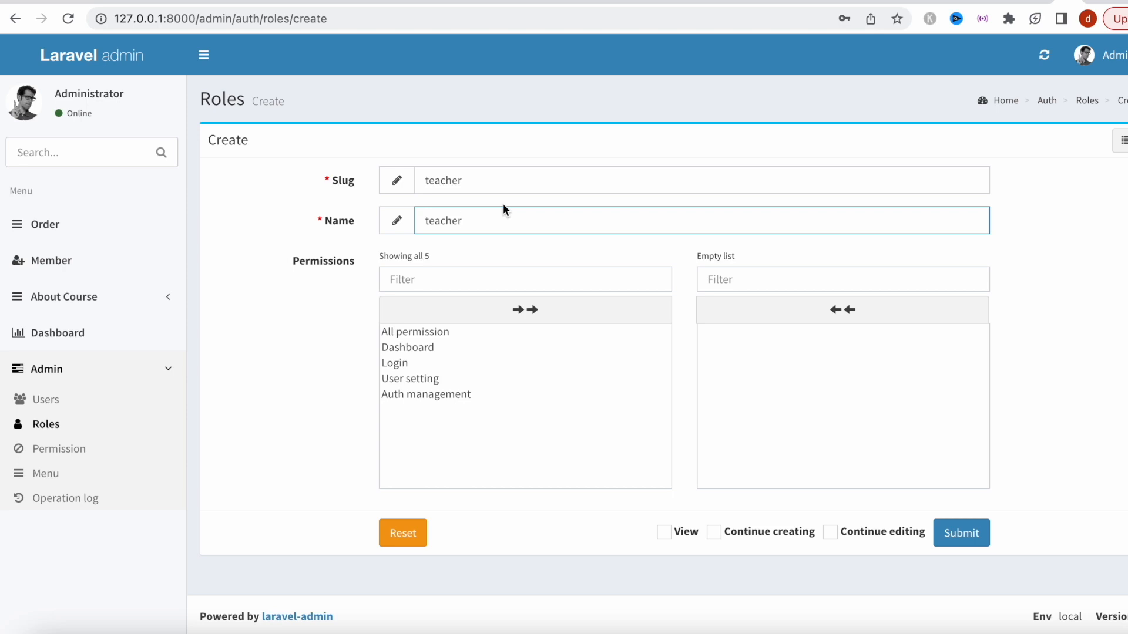
pyautogui.click(463, 348)
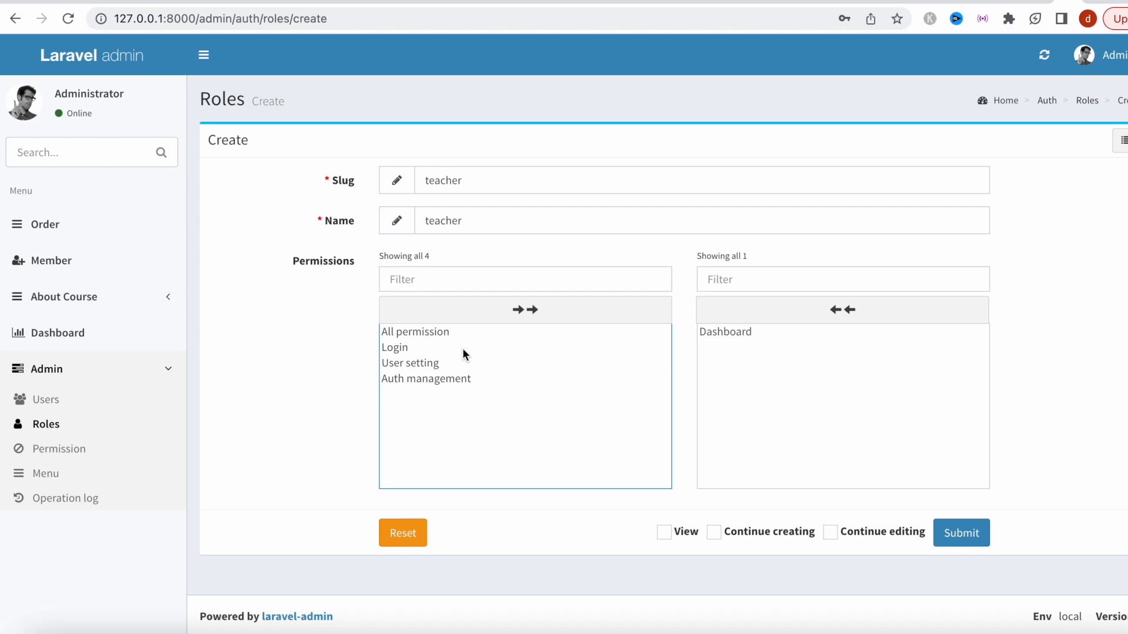
pyautogui.click(457, 351)
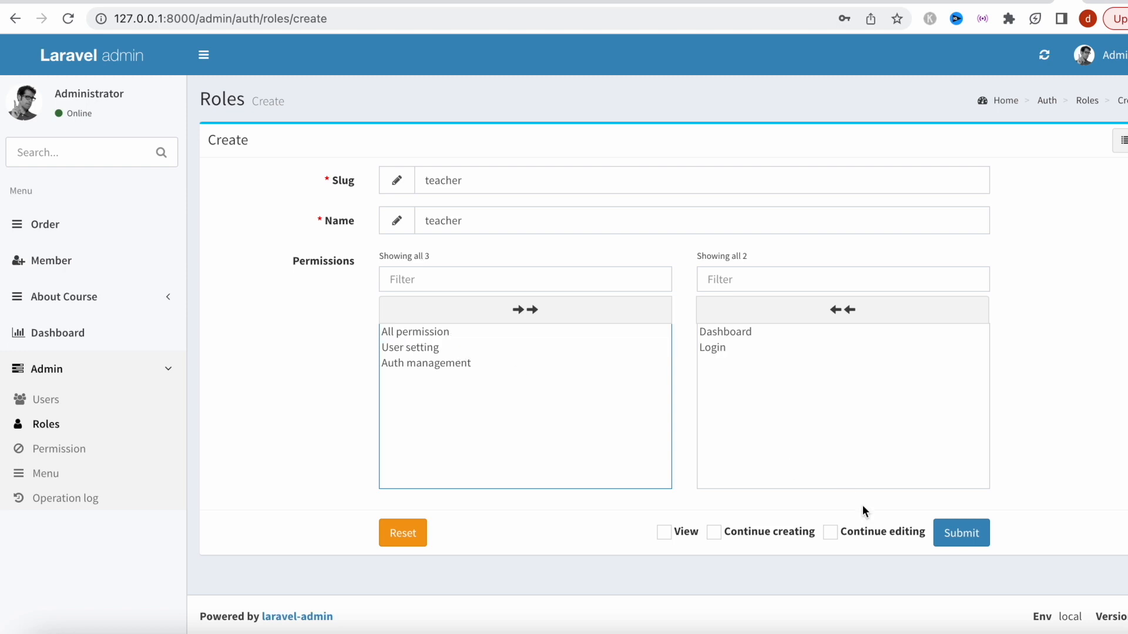
pyautogui.click(947, 528)
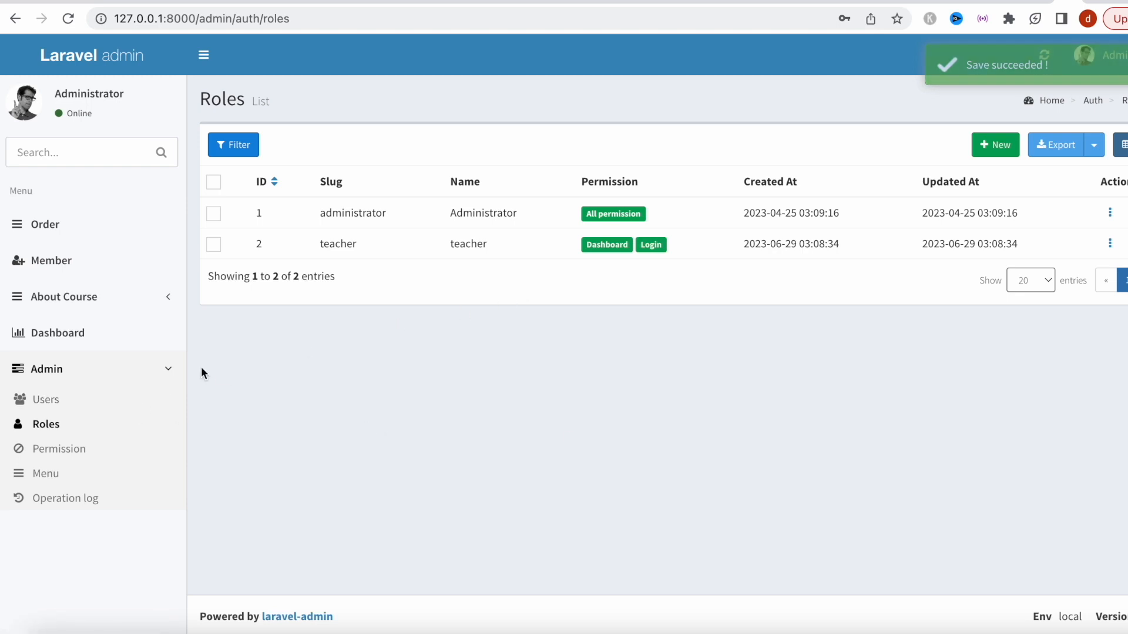
pyautogui.click(79, 452)
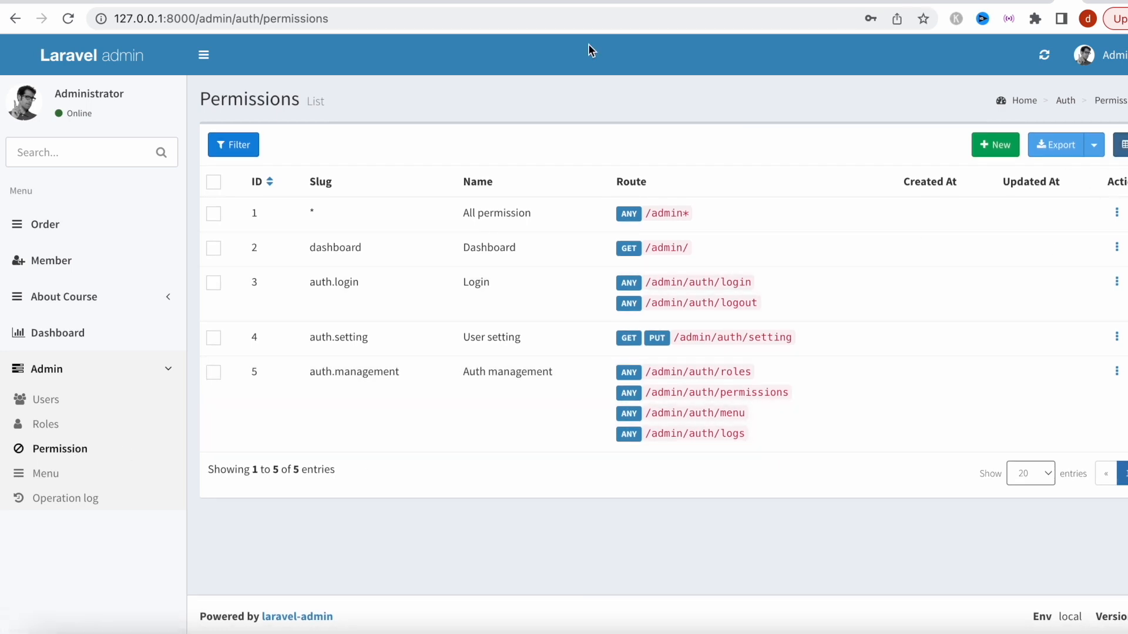
# Create the permission admin.courses named 'Courses' with HTTP path /courses*.
pyautogui.click(998, 146)
pyautogui.click(533, 179)
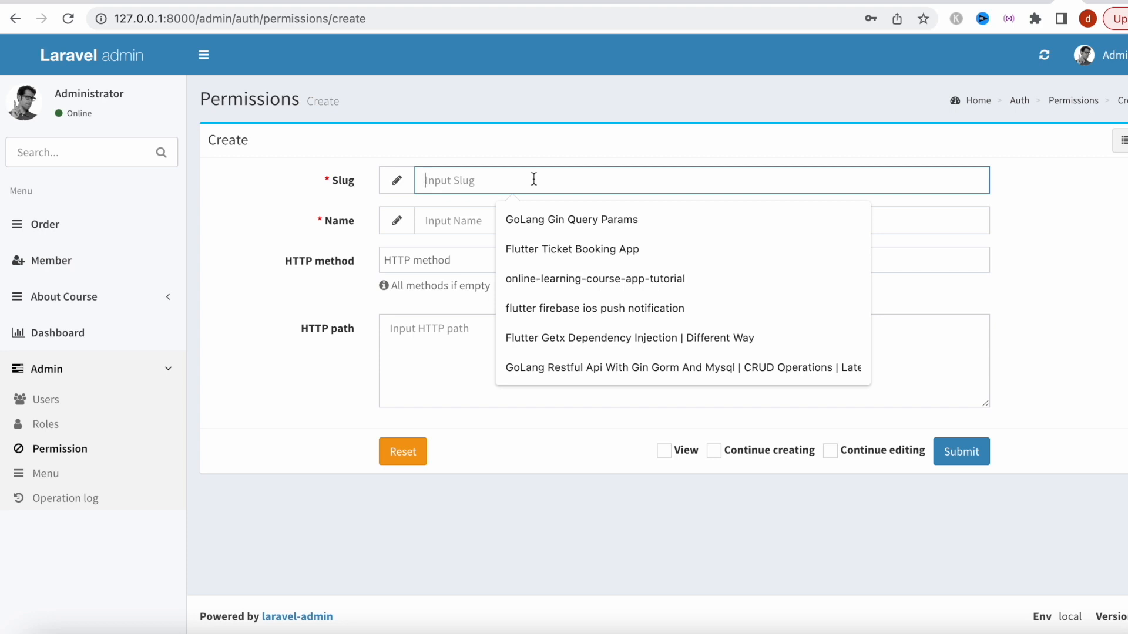
pyautogui.write('adm')
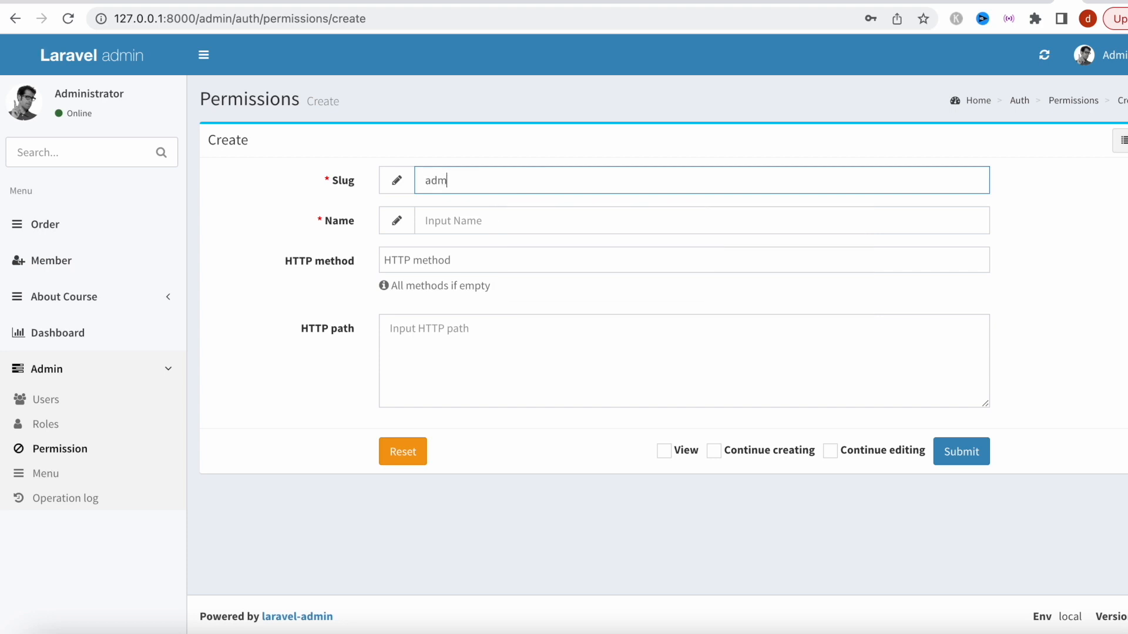
pyautogui.write('in.courses')
pyautogui.click(504, 219)
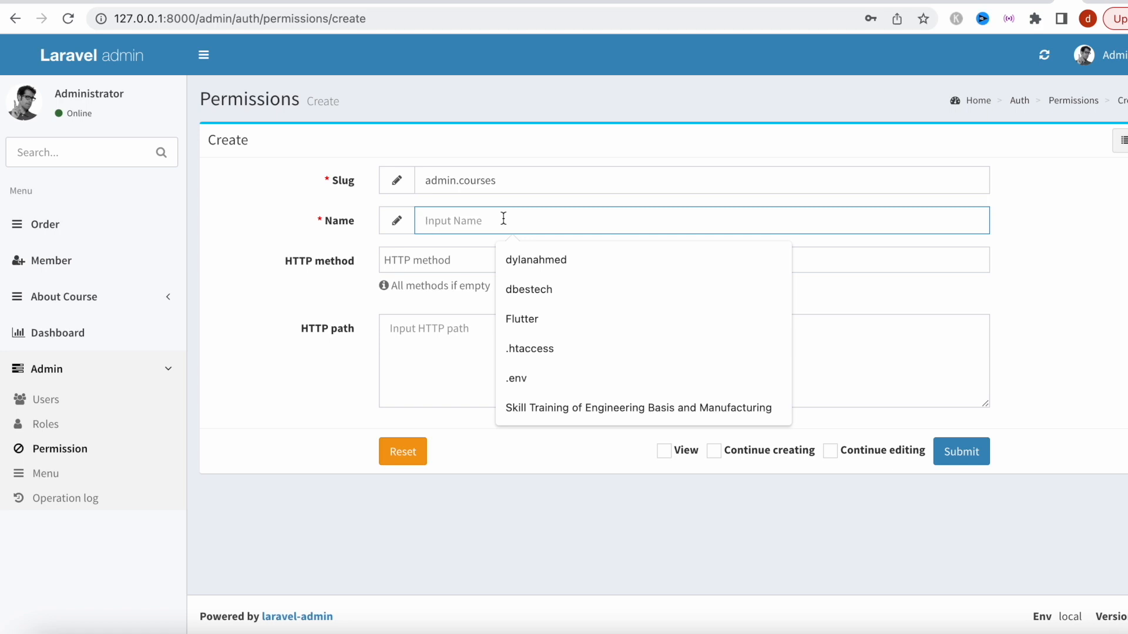
pyautogui.write('Courses')
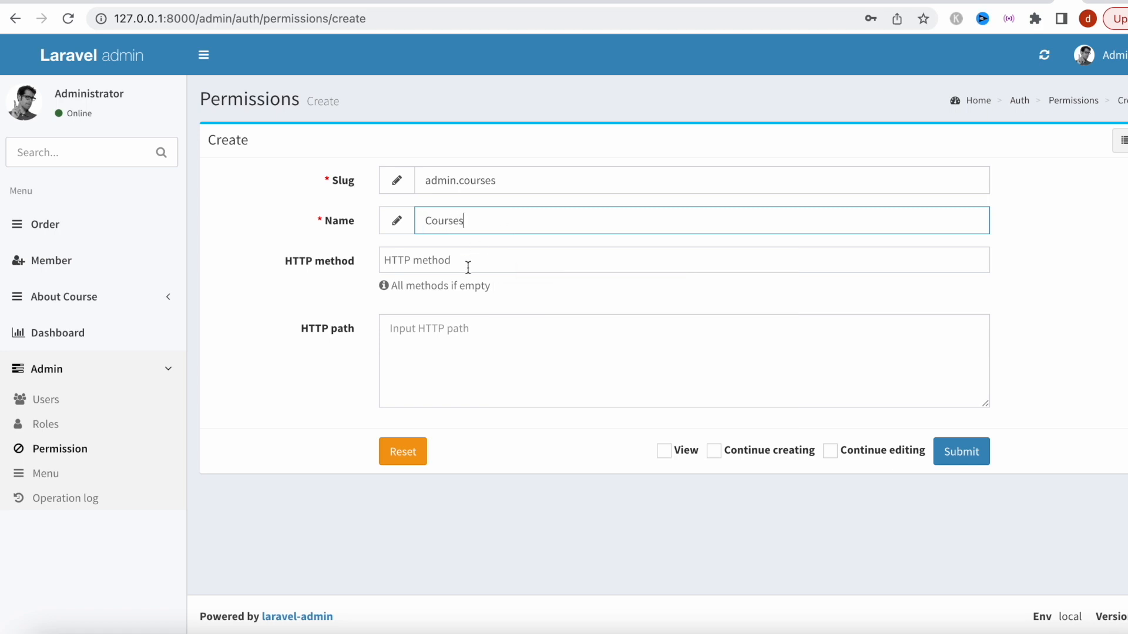
pyautogui.click(462, 384)
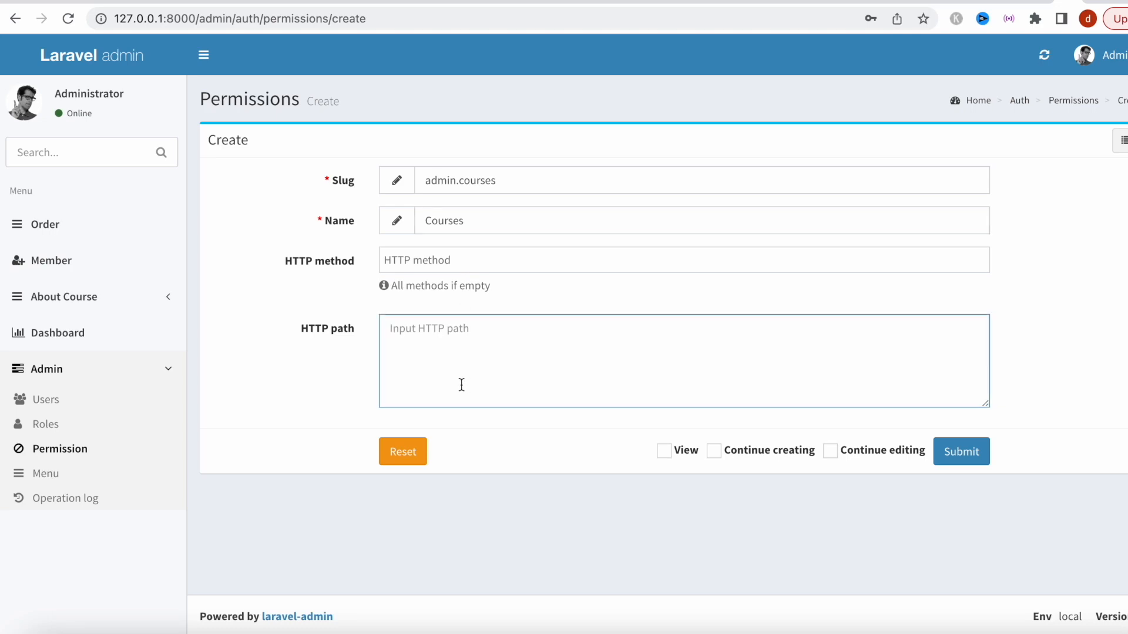
pyautogui.write('/courses*')
pyautogui.click(977, 455)
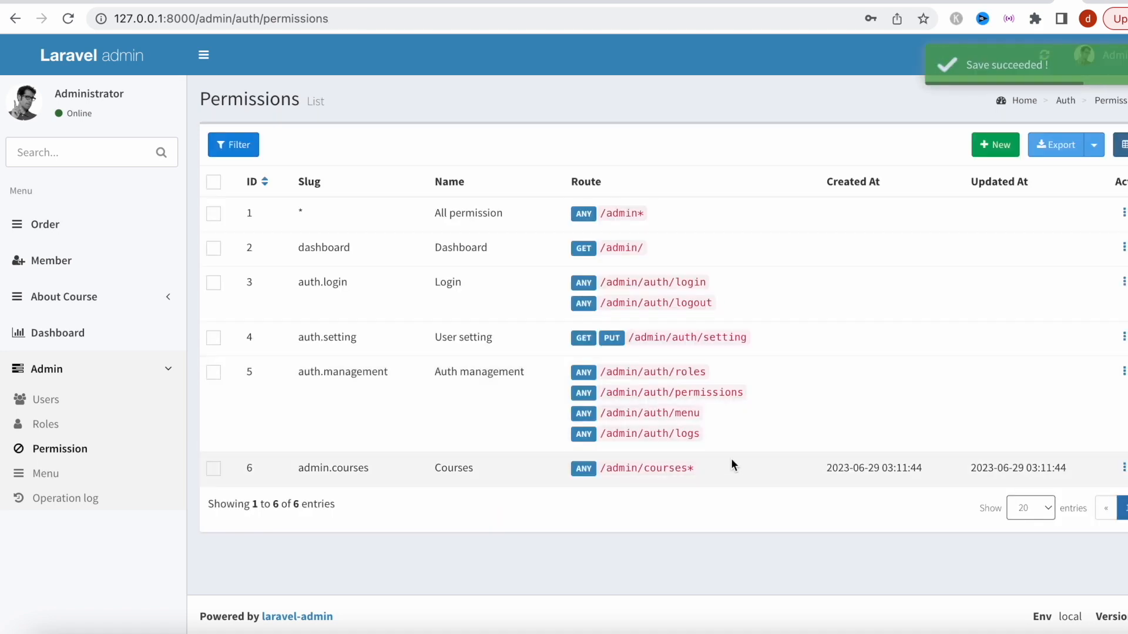
# Create the permission admin.lessons named 'Lessons' with HTTP path /lessons*, then return to Roles.
pyautogui.click(997, 145)
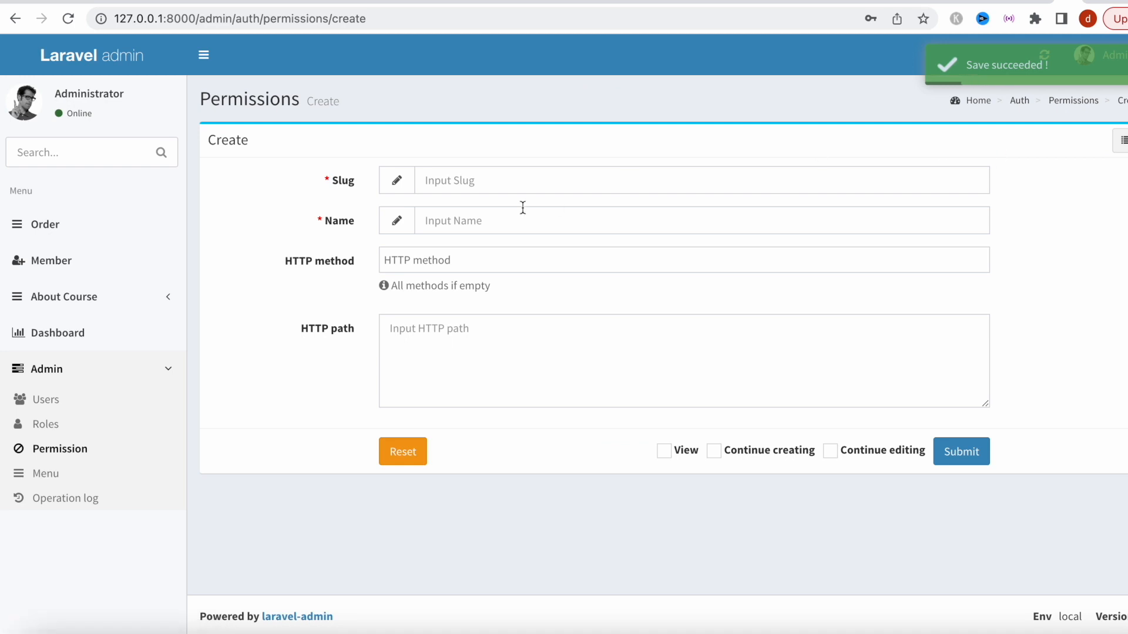
pyautogui.click(512, 186)
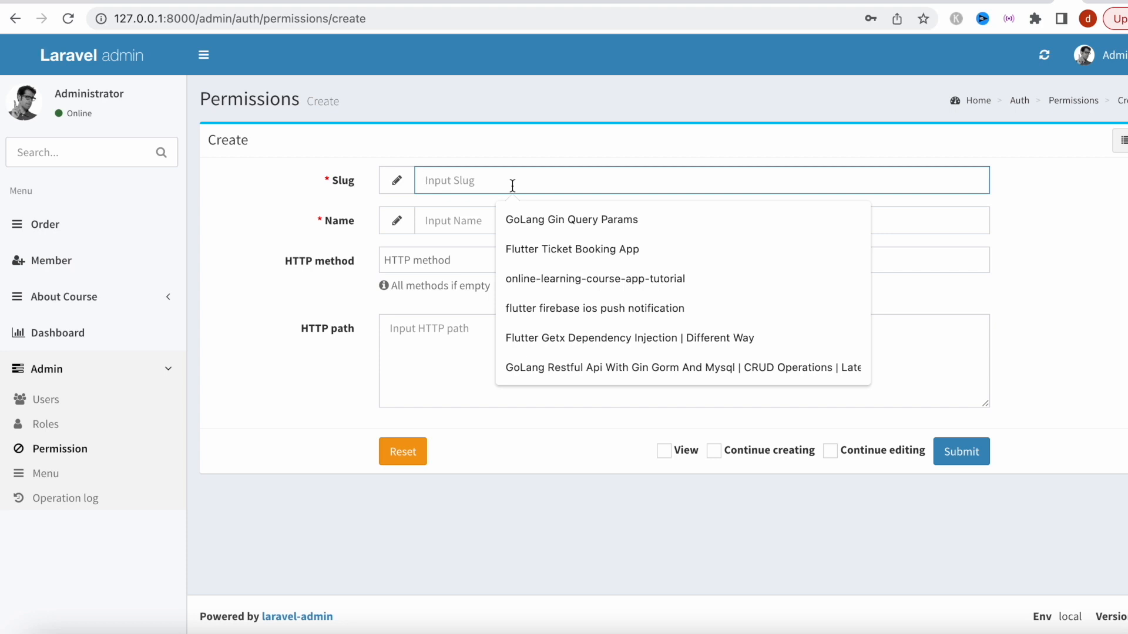
pyautogui.write('admin.lessons')
pyautogui.click(460, 229)
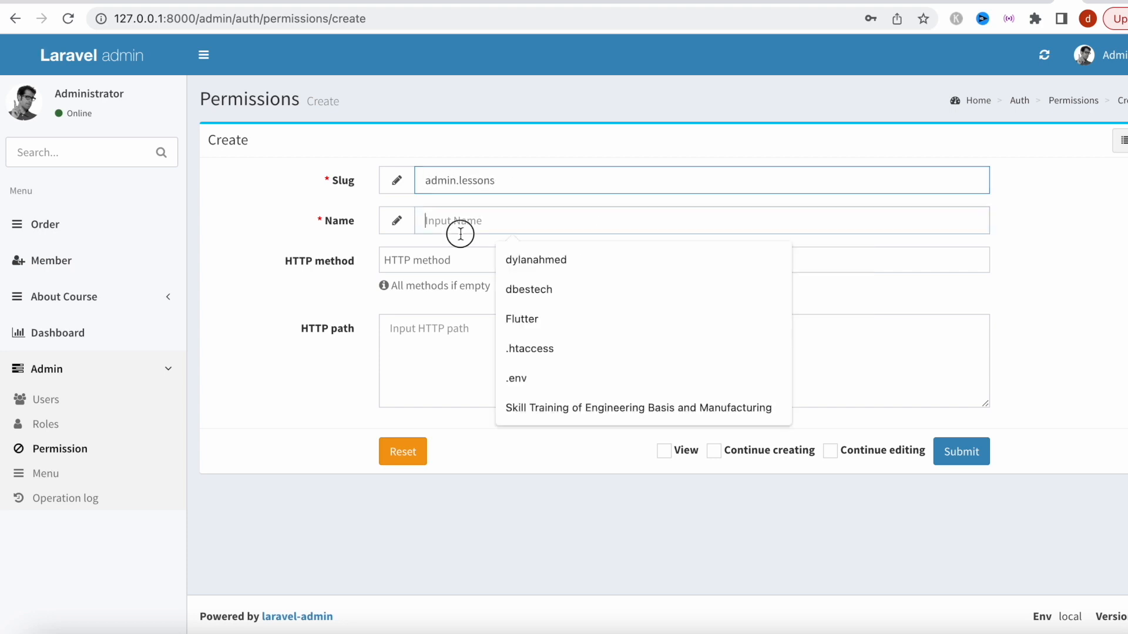
pyautogui.write('Lessons')
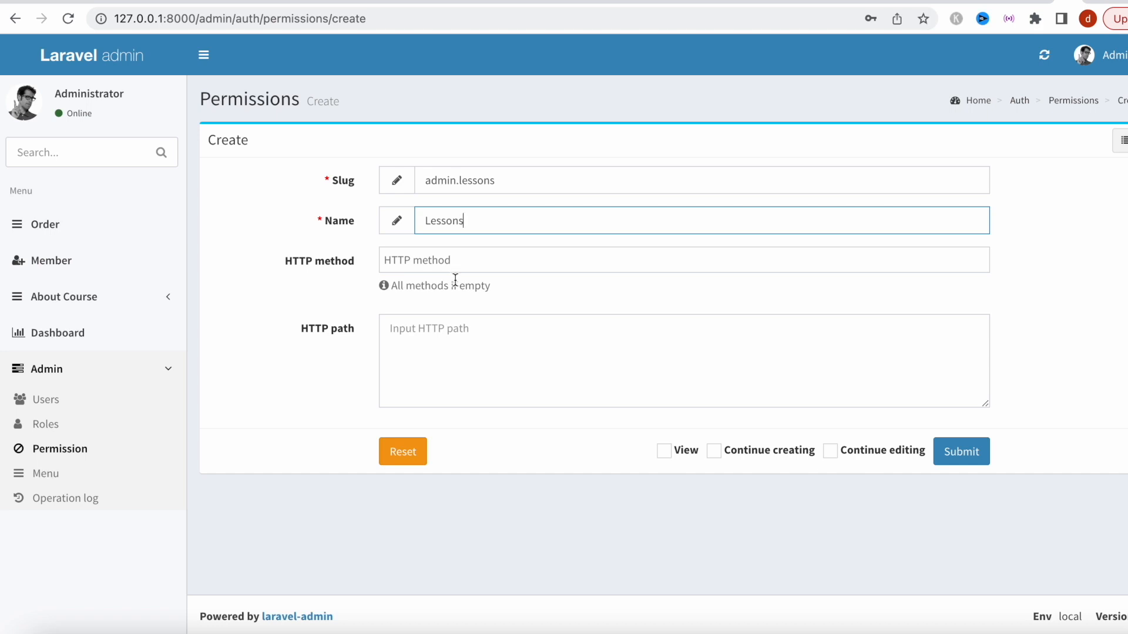
pyautogui.click(438, 350)
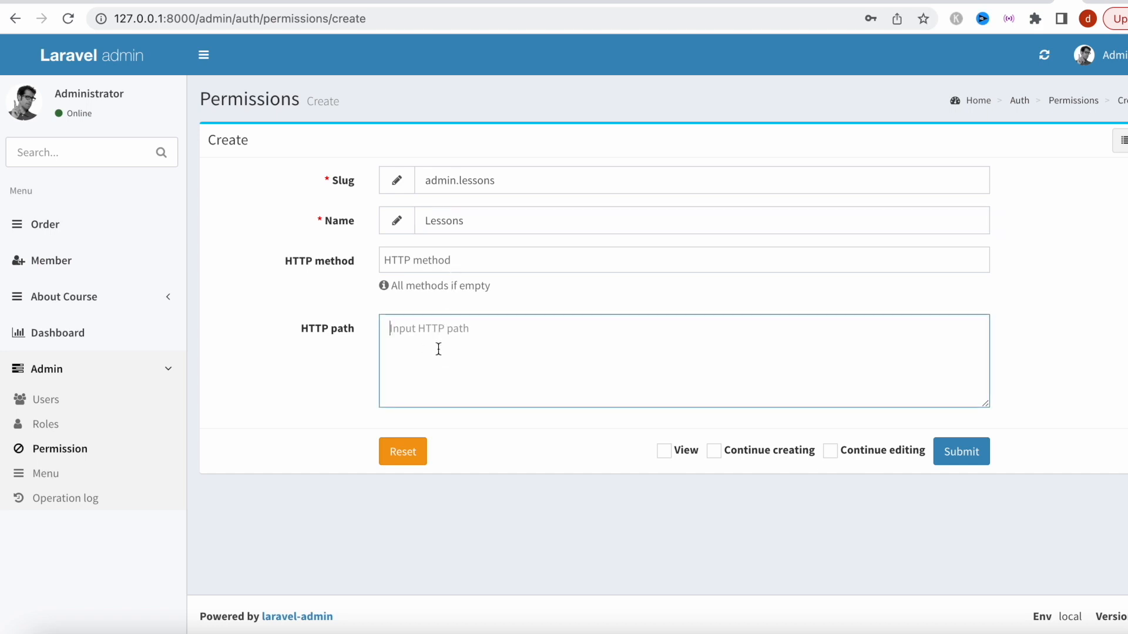
pyautogui.write('/lessons*')
pyautogui.click(970, 453)
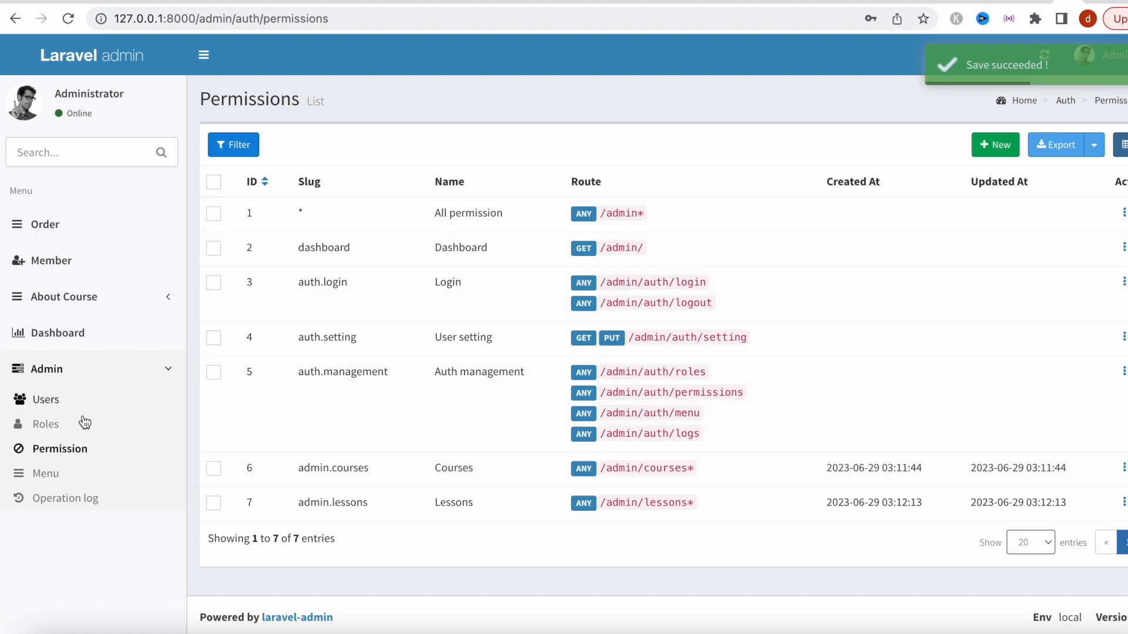
pyautogui.click(72, 436)
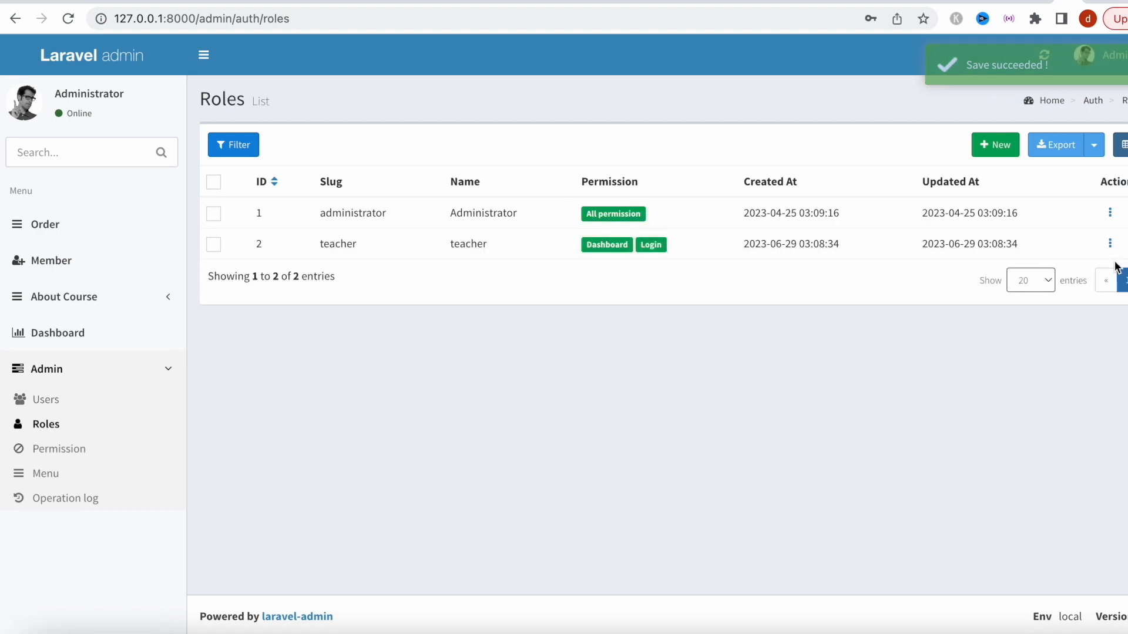
# Add the Courses and Lessons permissions to the teacher role, save, and reopen it for editing.
pyautogui.click(1110, 245)
pyautogui.click(1086, 258)
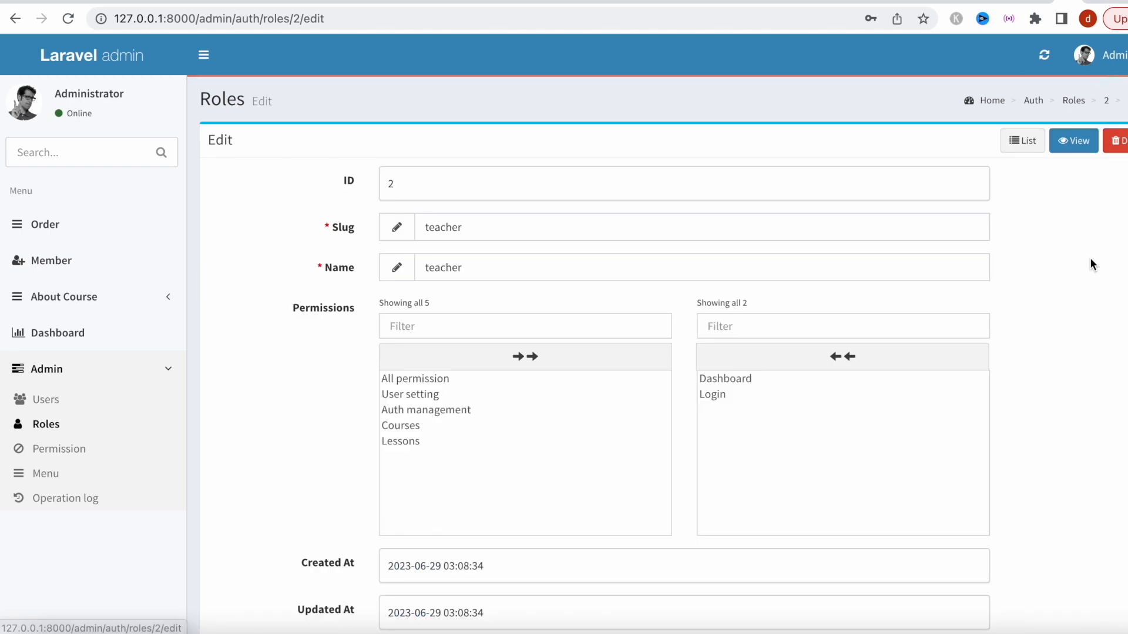
pyautogui.click(464, 427)
pyautogui.click(443, 425)
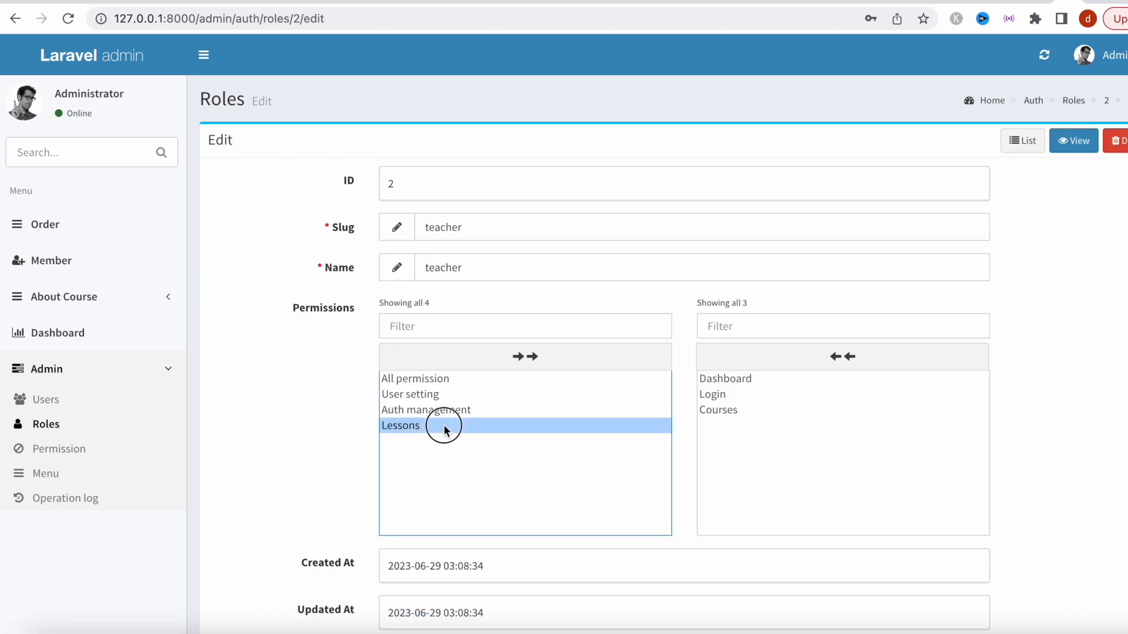
pyautogui.scroll(-5, 1061, 378)
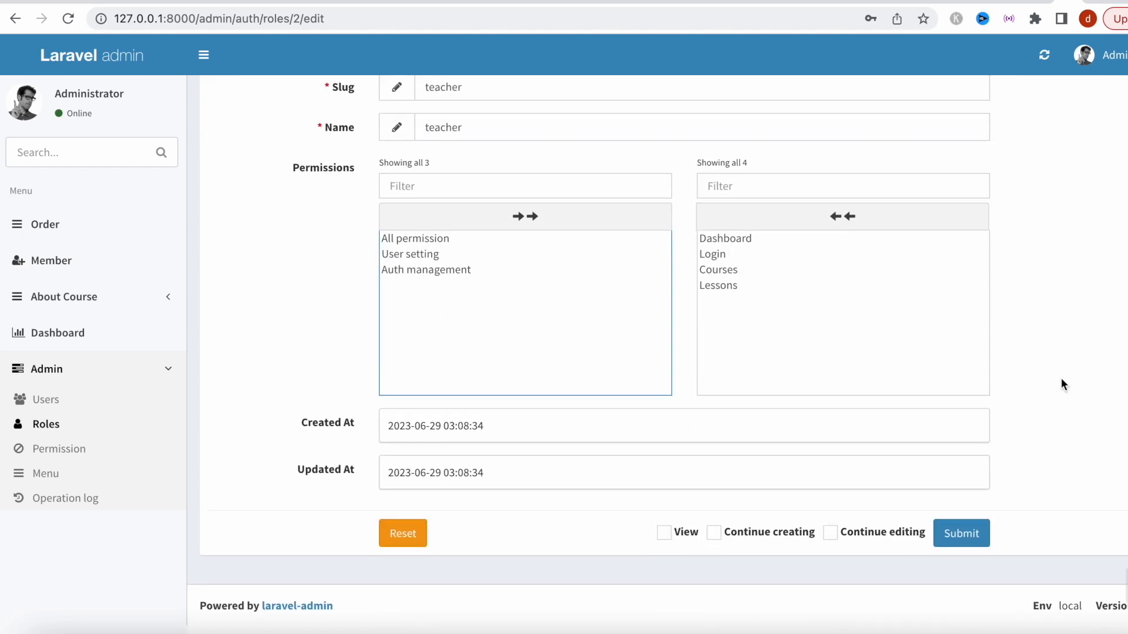
pyautogui.click(950, 546)
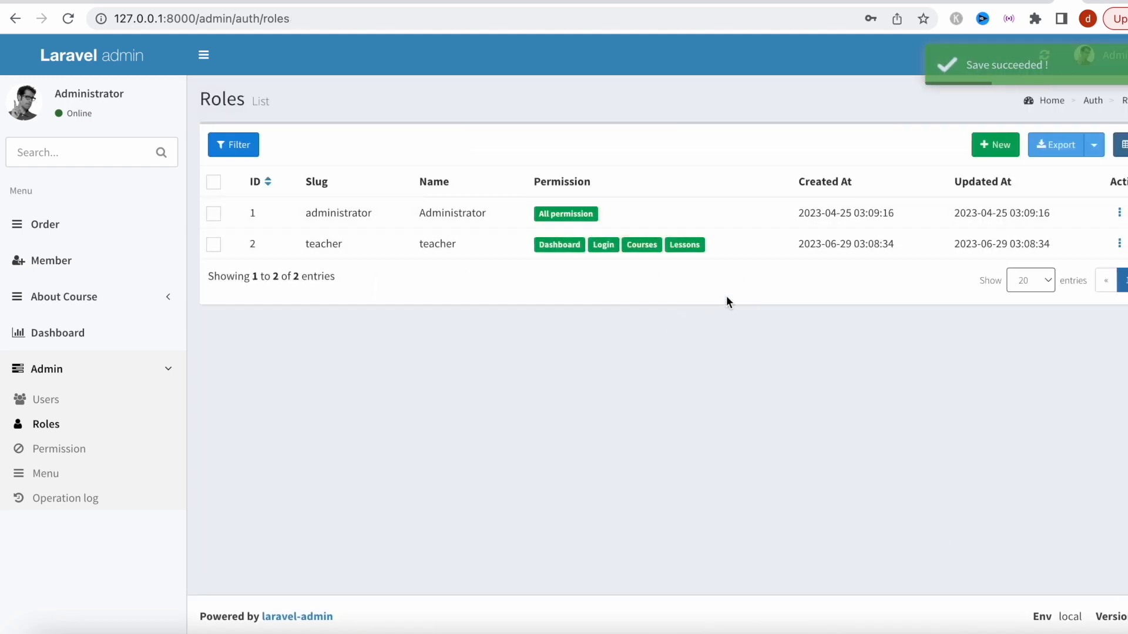
pyautogui.click(1119, 244)
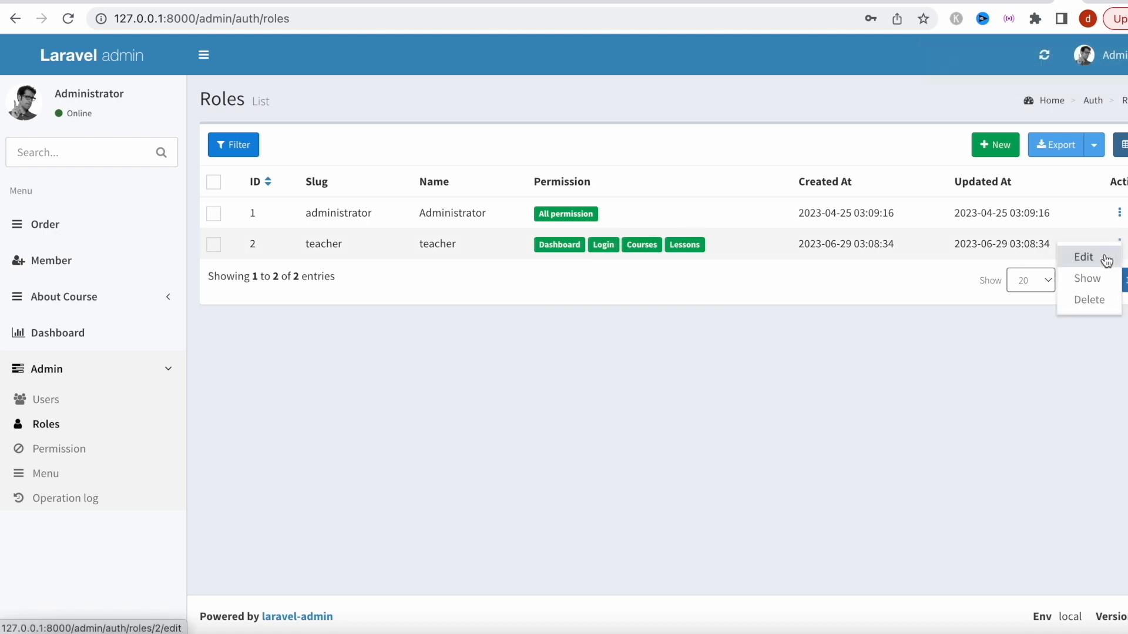
pyautogui.click(1102, 257)
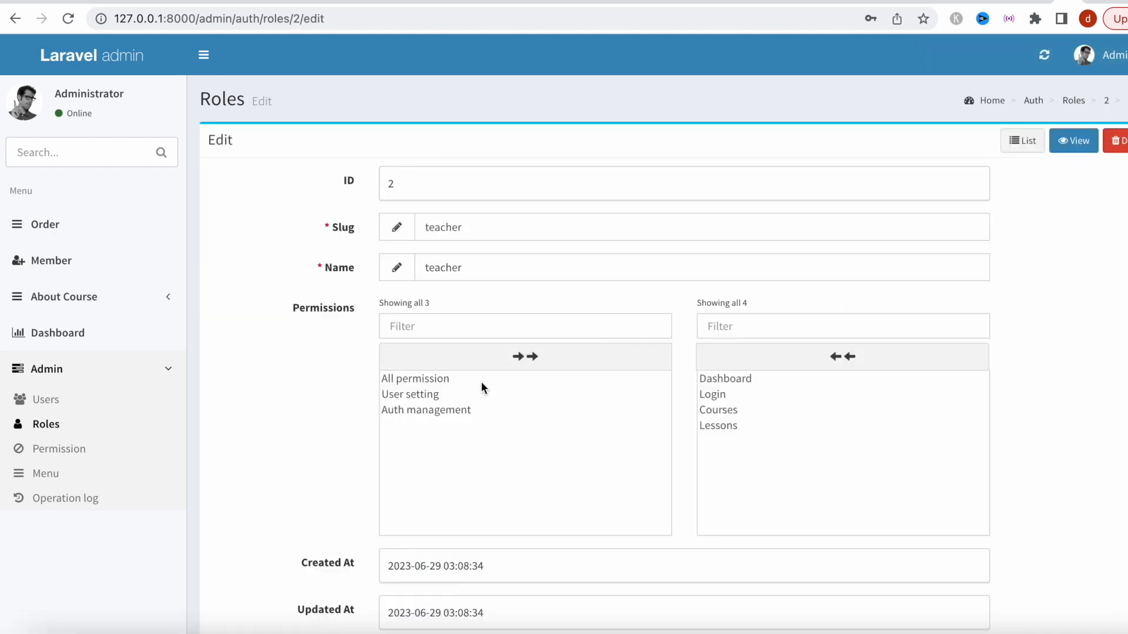
# Edit the teacher role again to add the User setting permission and save it.
pyautogui.click(112, 398)
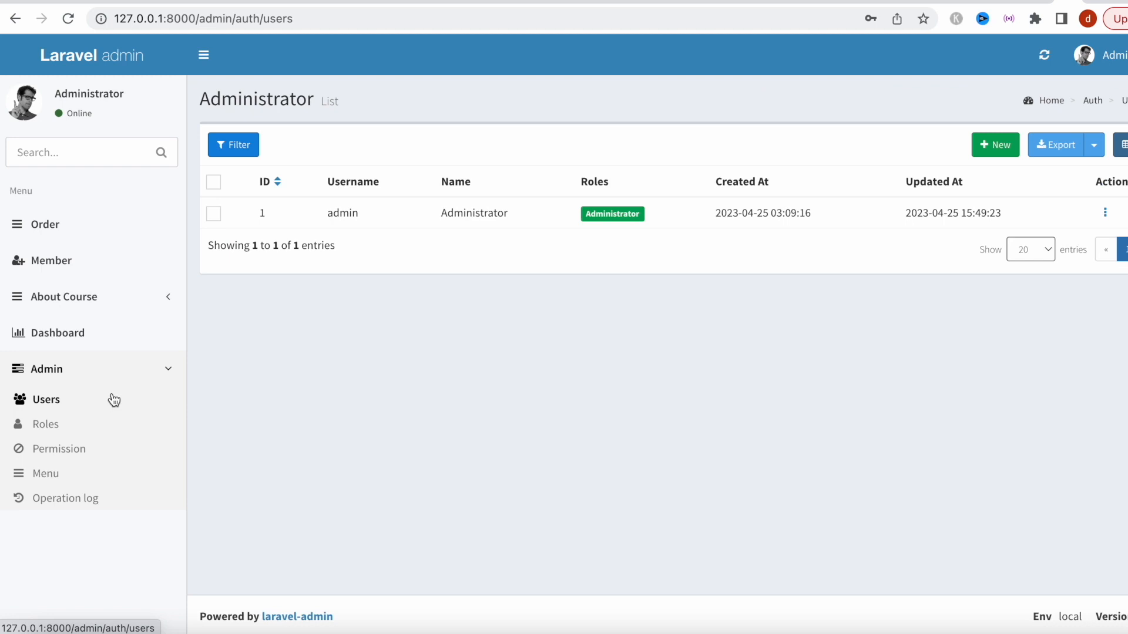
pyautogui.click(85, 450)
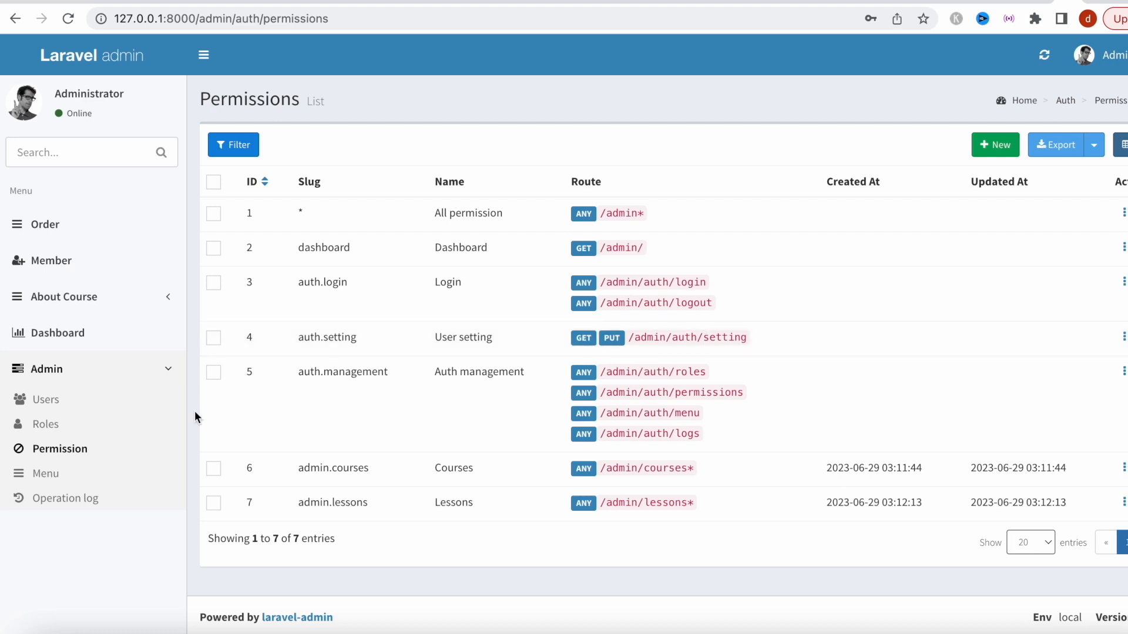
pyautogui.click(53, 435)
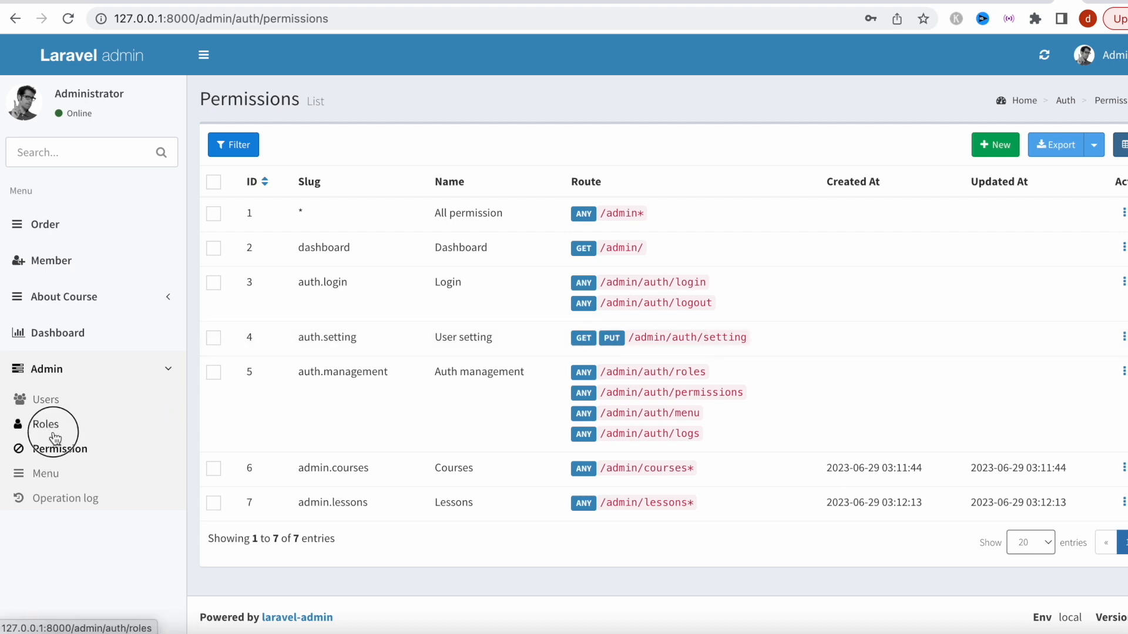
pyautogui.click(1120, 245)
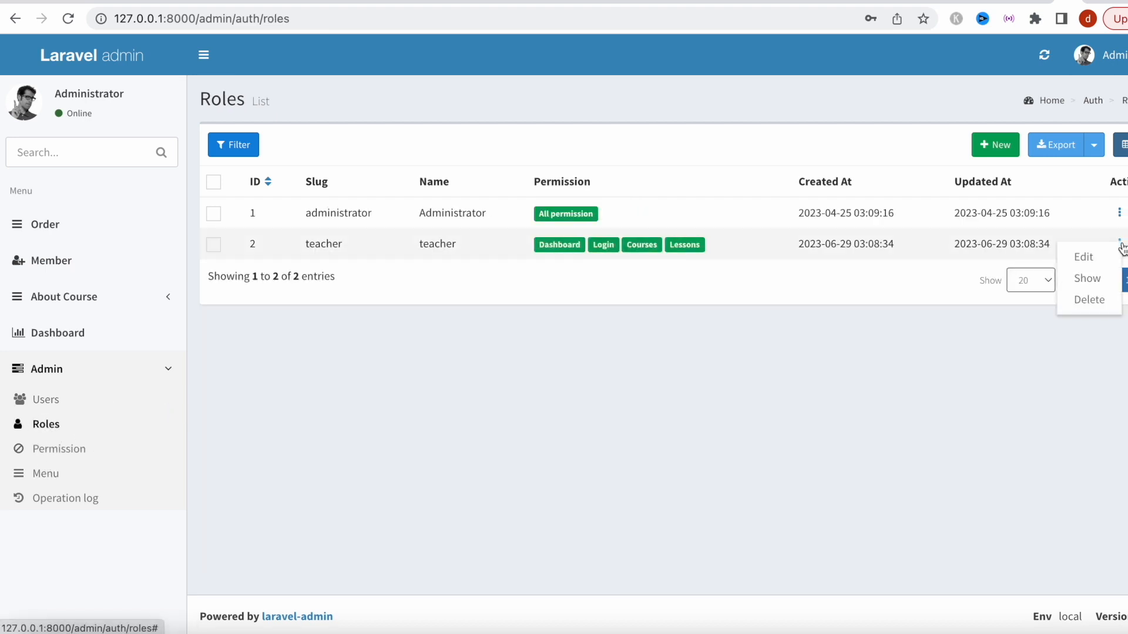
pyautogui.click(1107, 257)
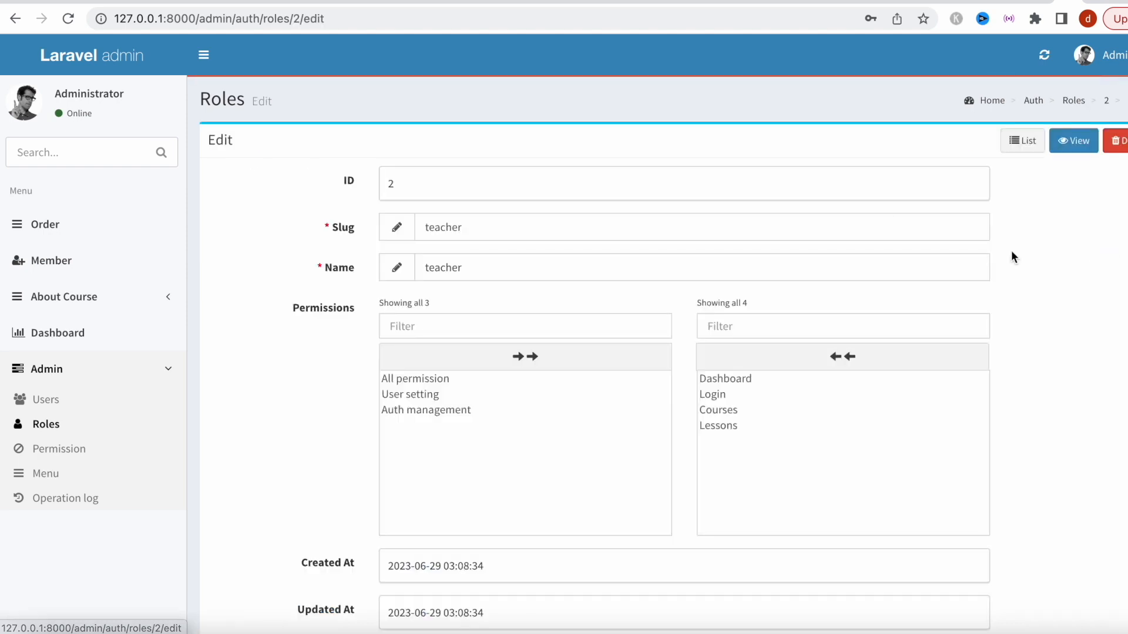
pyautogui.click(407, 395)
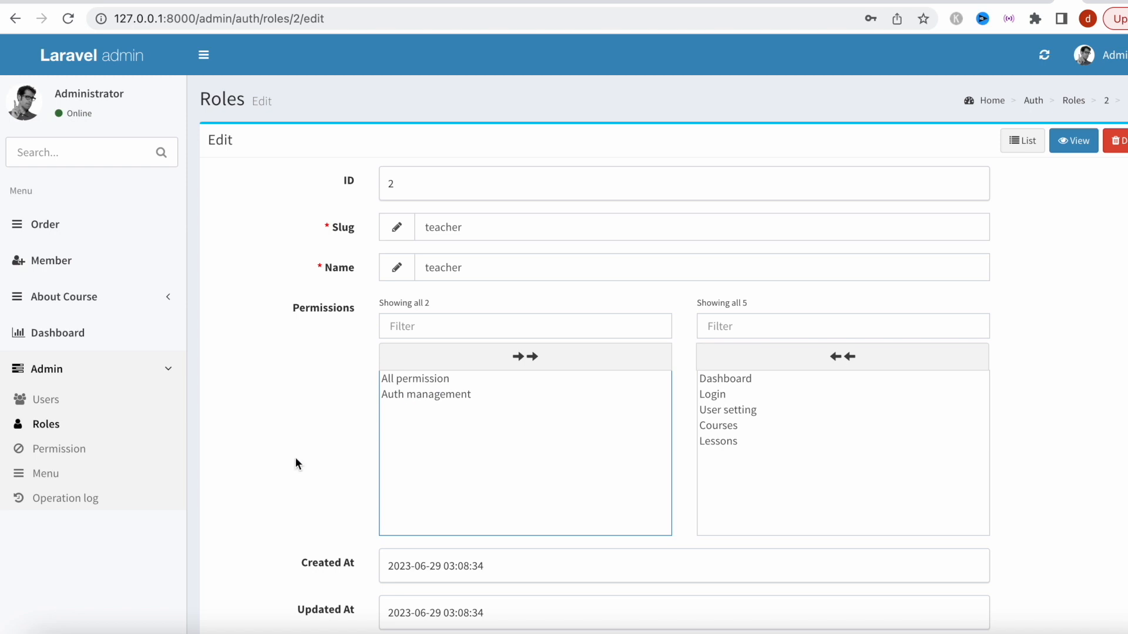
pyautogui.scroll(-3, 295, 457)
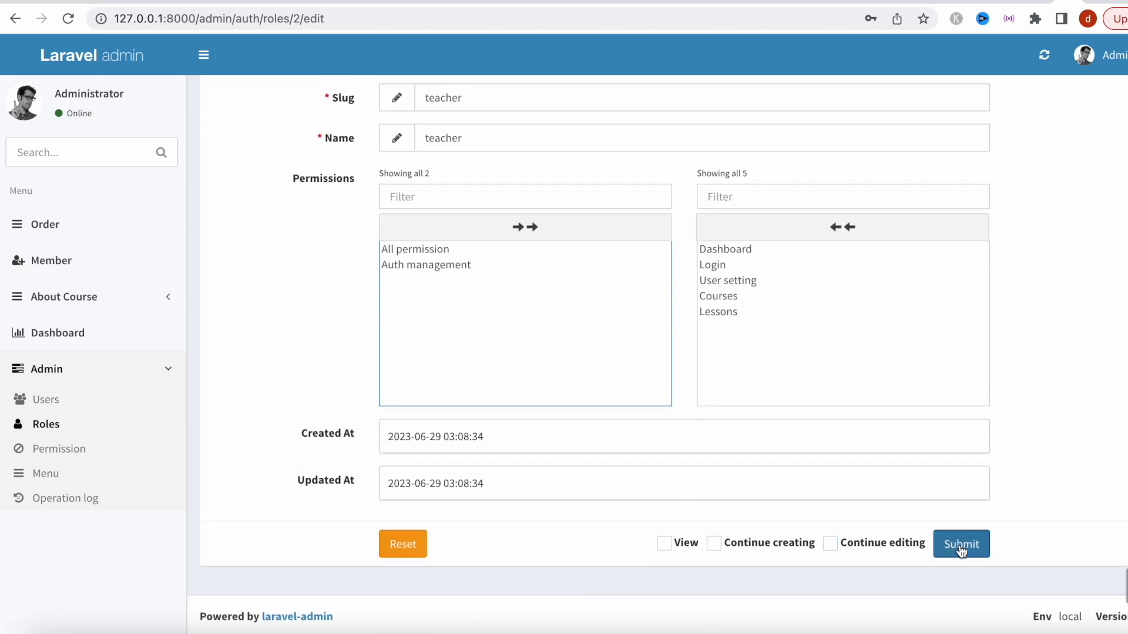
pyautogui.click(961, 551)
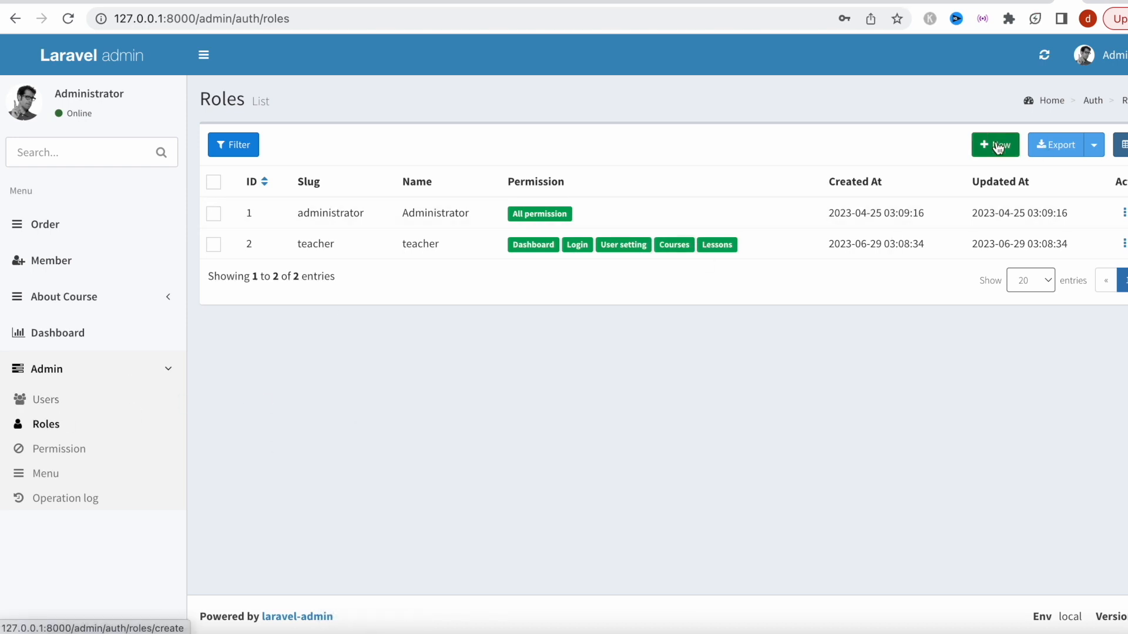
# Start a new admin user, replacing the autofilled username and entering the same value as the name.
pyautogui.click(91, 403)
pyautogui.click(997, 152)
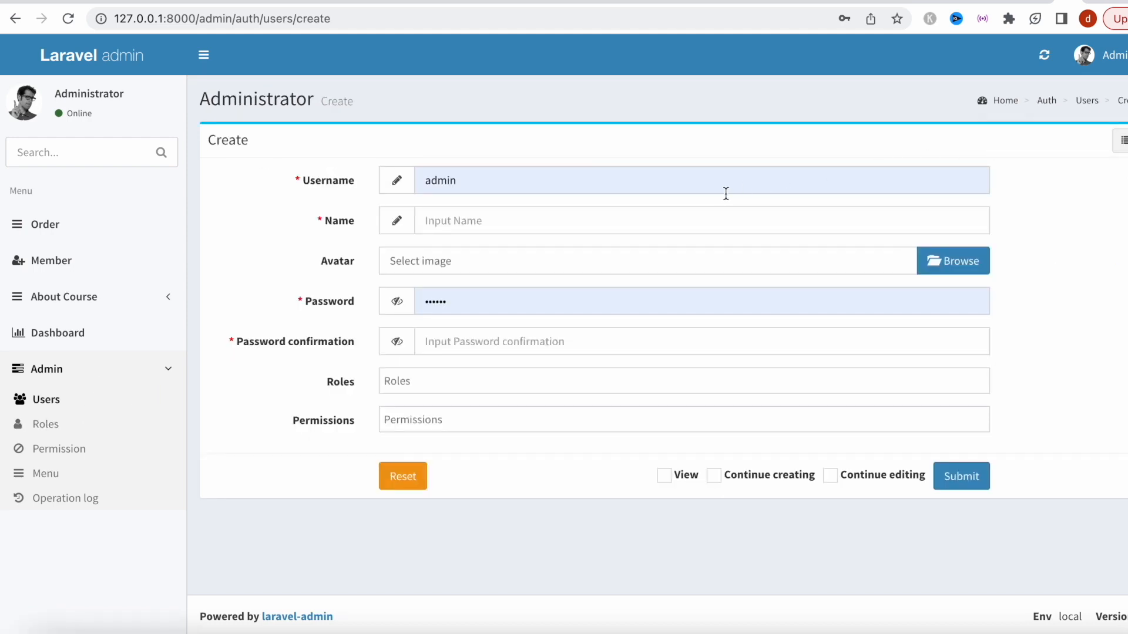
pyautogui.click(726, 194)
pyautogui.hotkey('ctrl', 'a')
pyautogui.press('BackSpace')
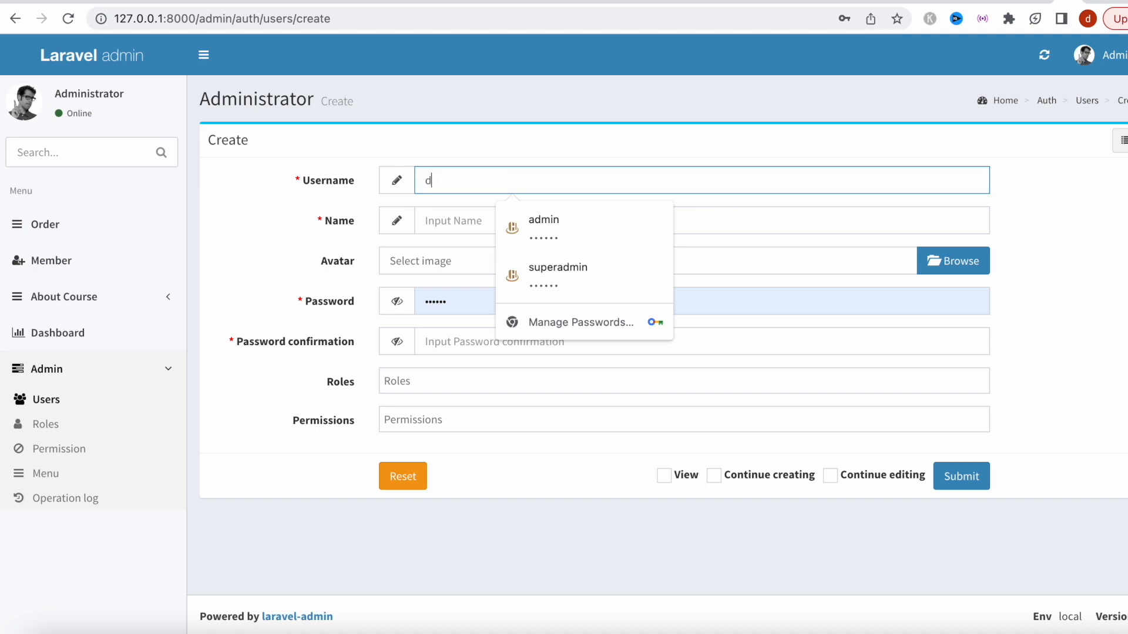
pyautogui.write('dbestech')
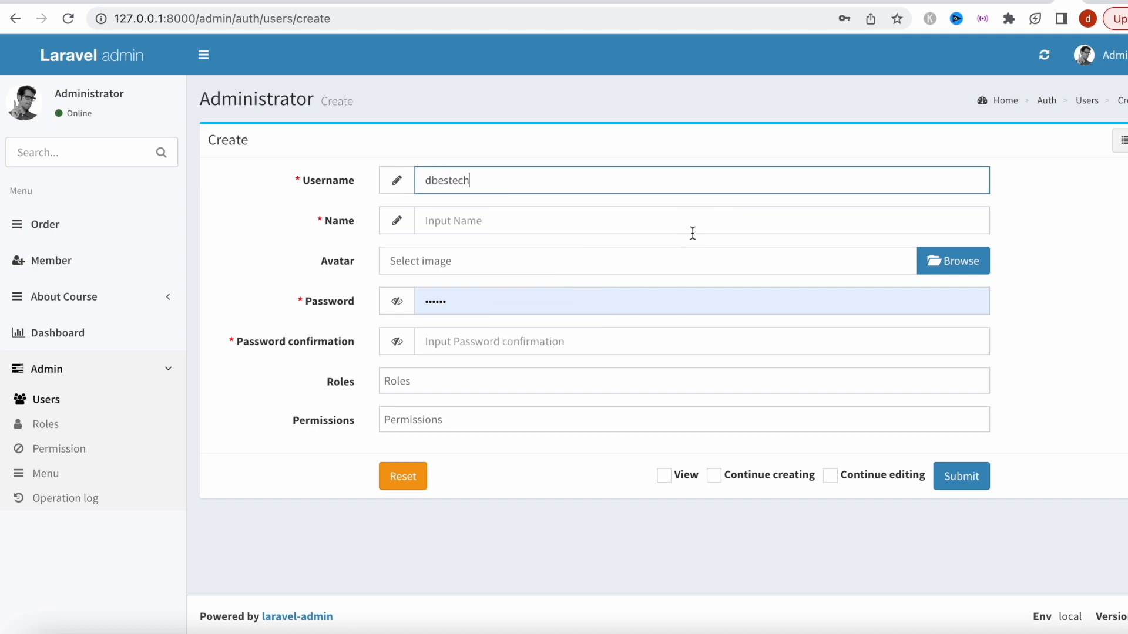
pyautogui.click(662, 229)
pyautogui.write('dbestech')
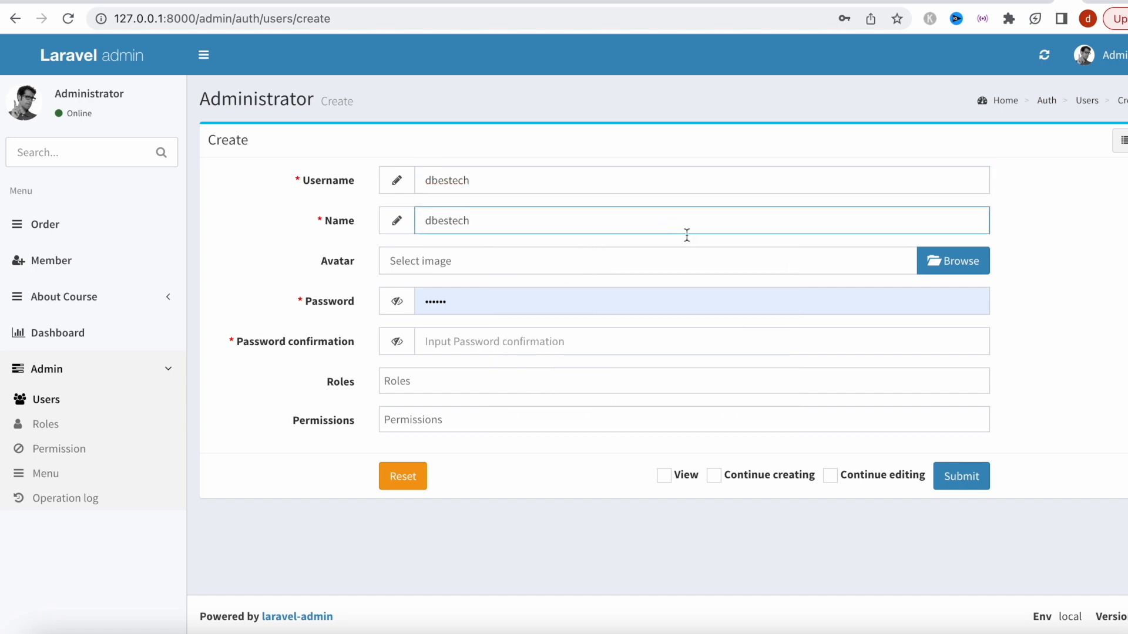
pyautogui.click(1056, 334)
pyautogui.click(931, 258)
# Set DSCF0983.jpg as the avatar and enter the user's password and its confirmation.
pyautogui.click(1009, 464)
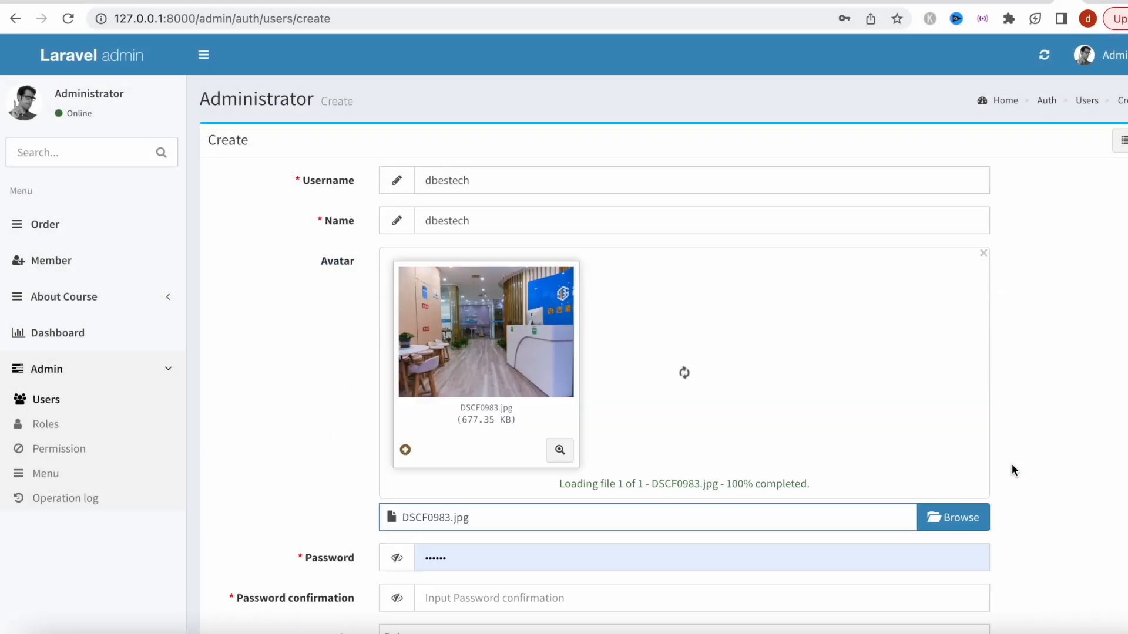
pyautogui.scroll(-3, 1012, 467)
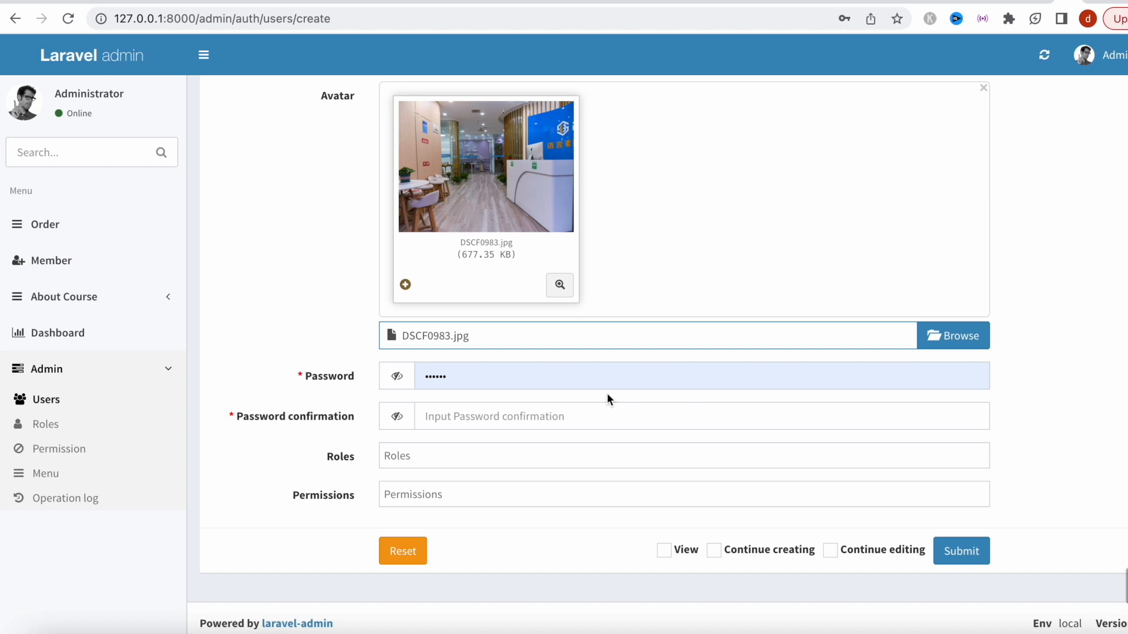
pyautogui.doubleClick(575, 376)
pyautogui.write('123456')
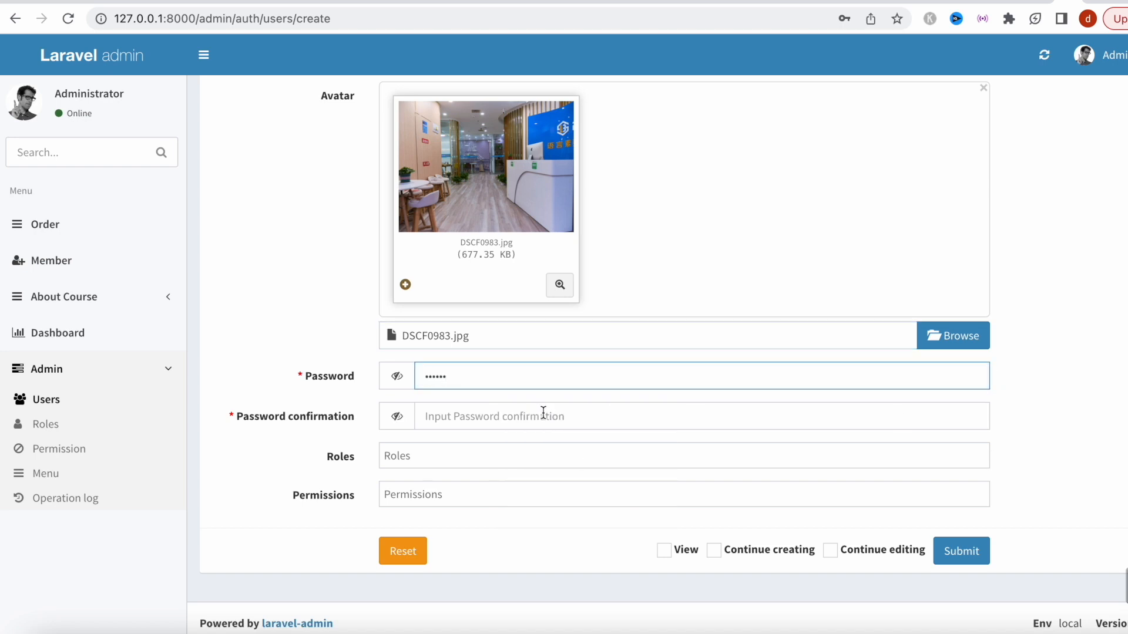
pyautogui.click(526, 424)
pyautogui.write('123456')
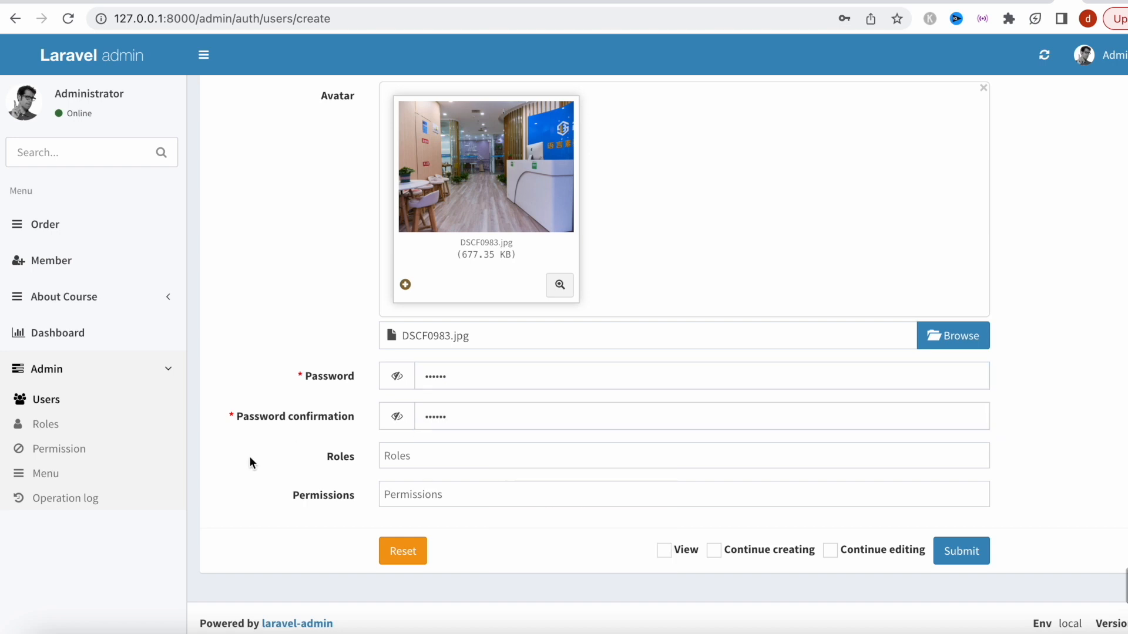
# Assign the teacher role plus Dashboard, Login, Courses, User setting and Lessons permissions, then save.
pyautogui.click(453, 457)
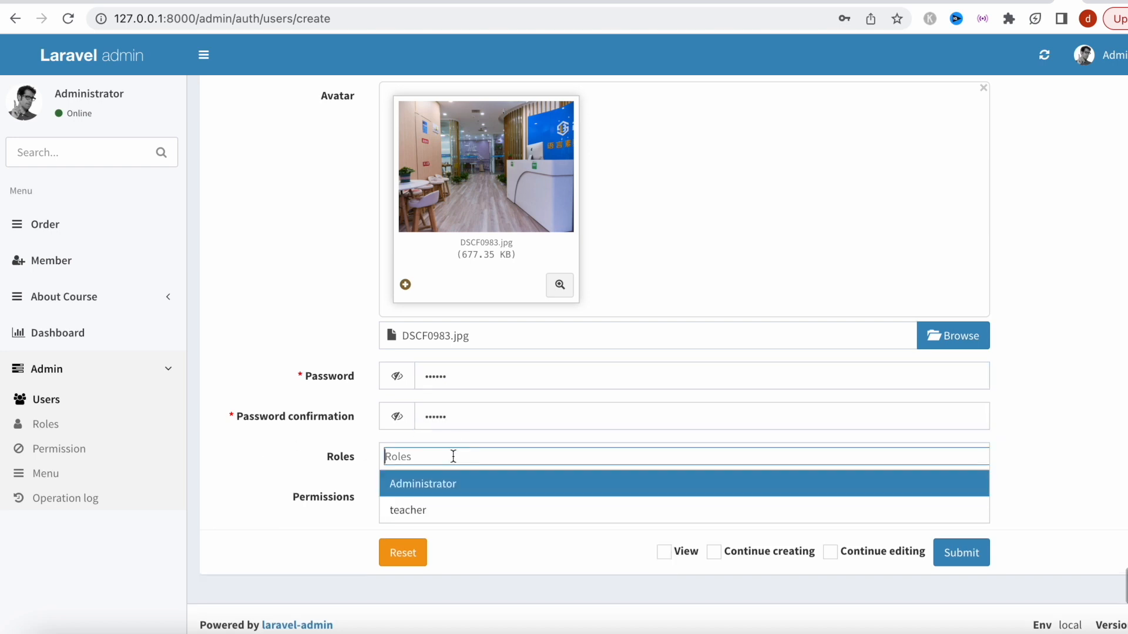
pyautogui.click(435, 510)
pyautogui.click(440, 498)
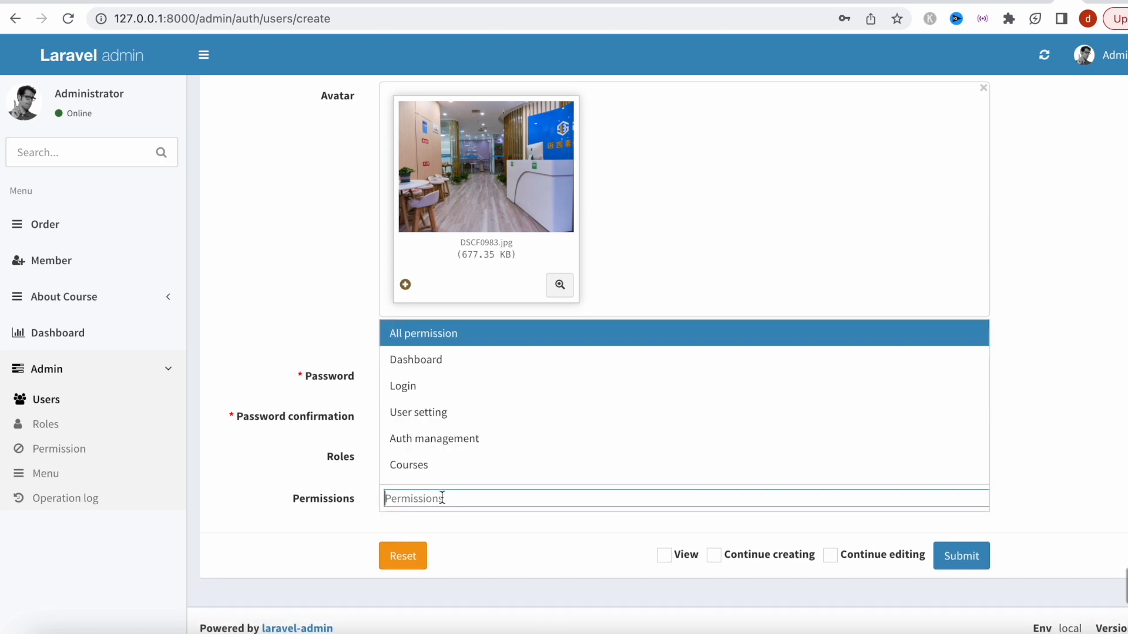
pyautogui.click(453, 365)
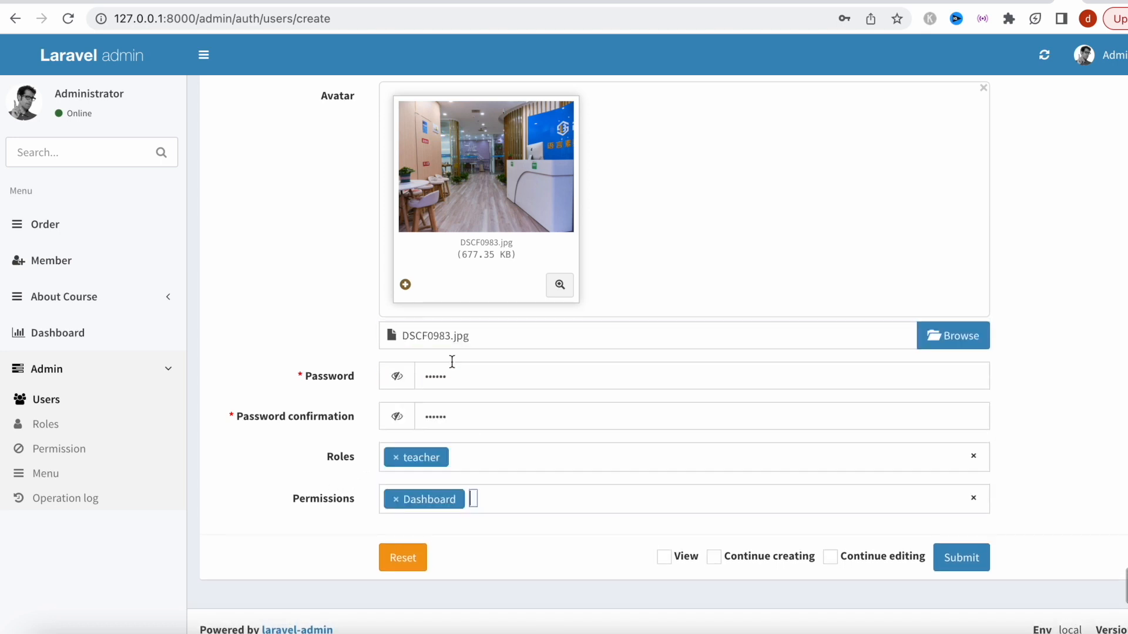
pyautogui.click(513, 503)
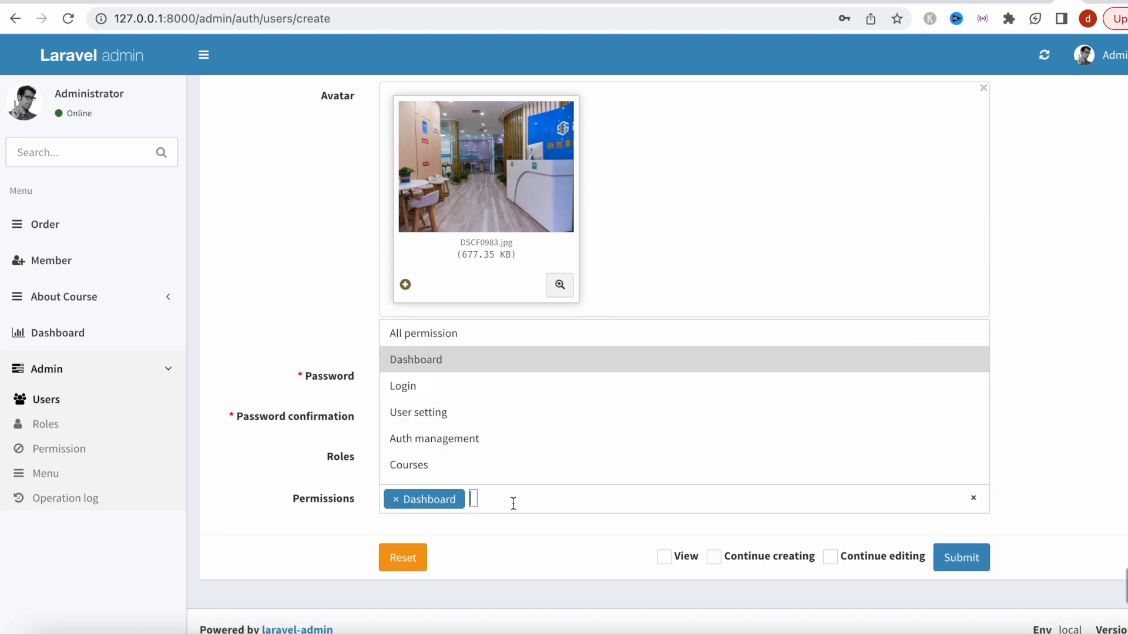
pyautogui.click(482, 393)
pyautogui.click(562, 495)
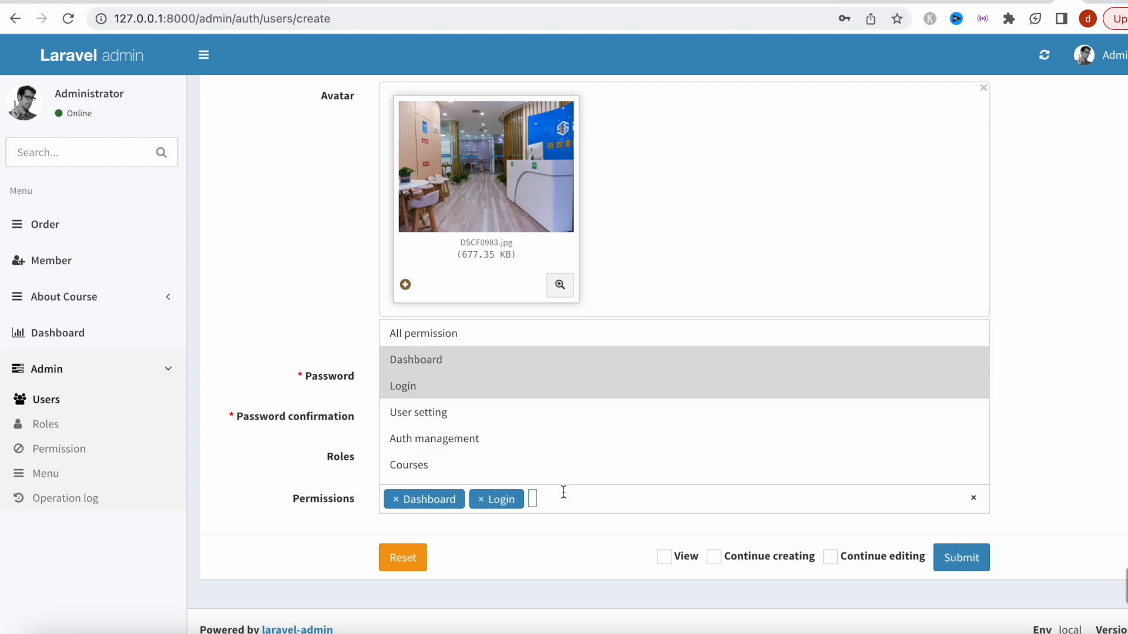
pyautogui.click(553, 476)
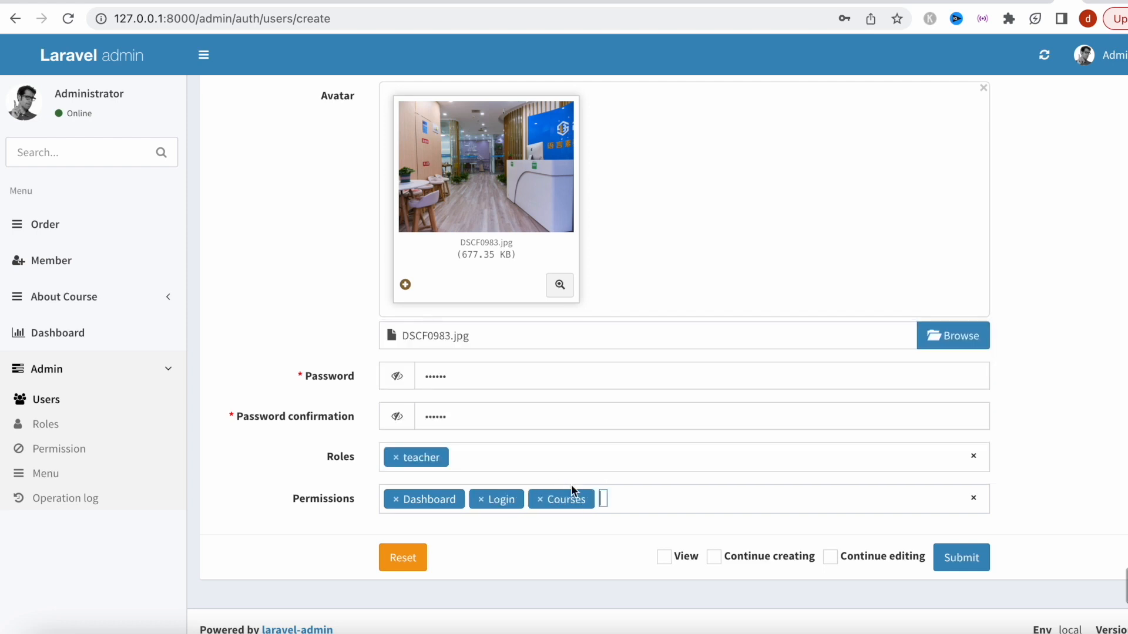
pyautogui.click(633, 497)
pyautogui.click(557, 416)
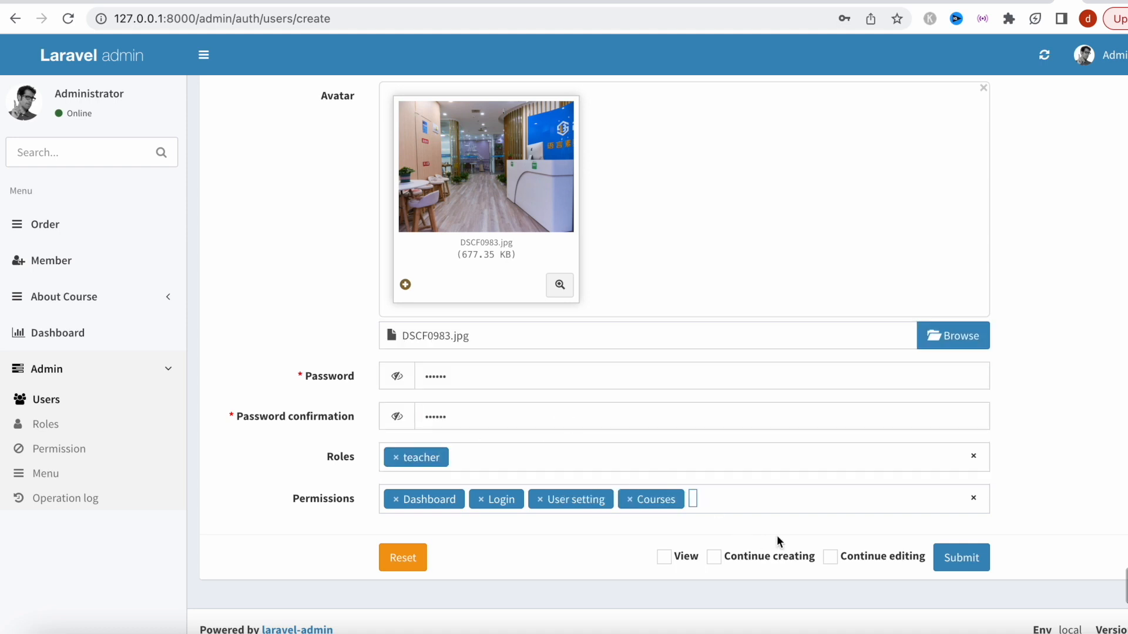
pyautogui.click(770, 502)
pyautogui.scroll(-1, 709, 449)
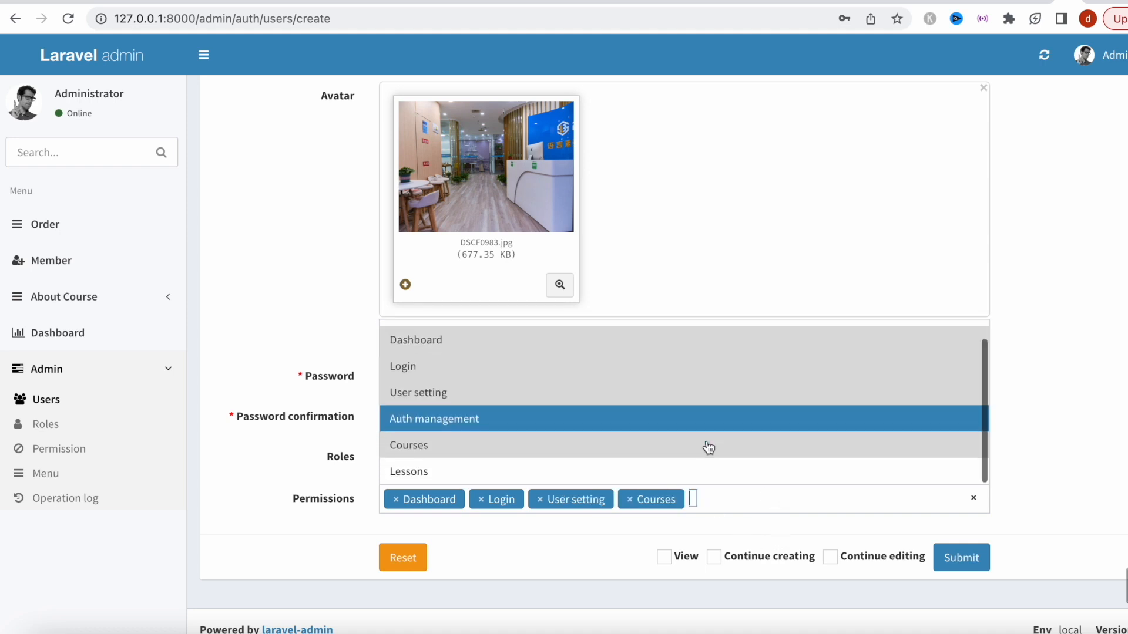
pyautogui.click(678, 473)
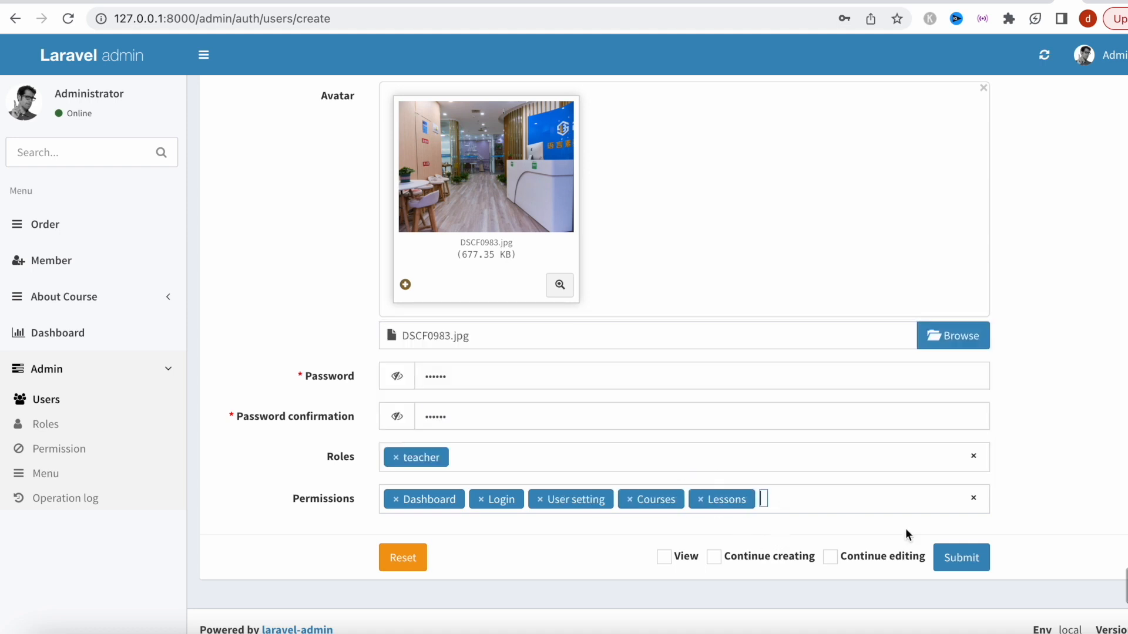
pyautogui.click(975, 564)
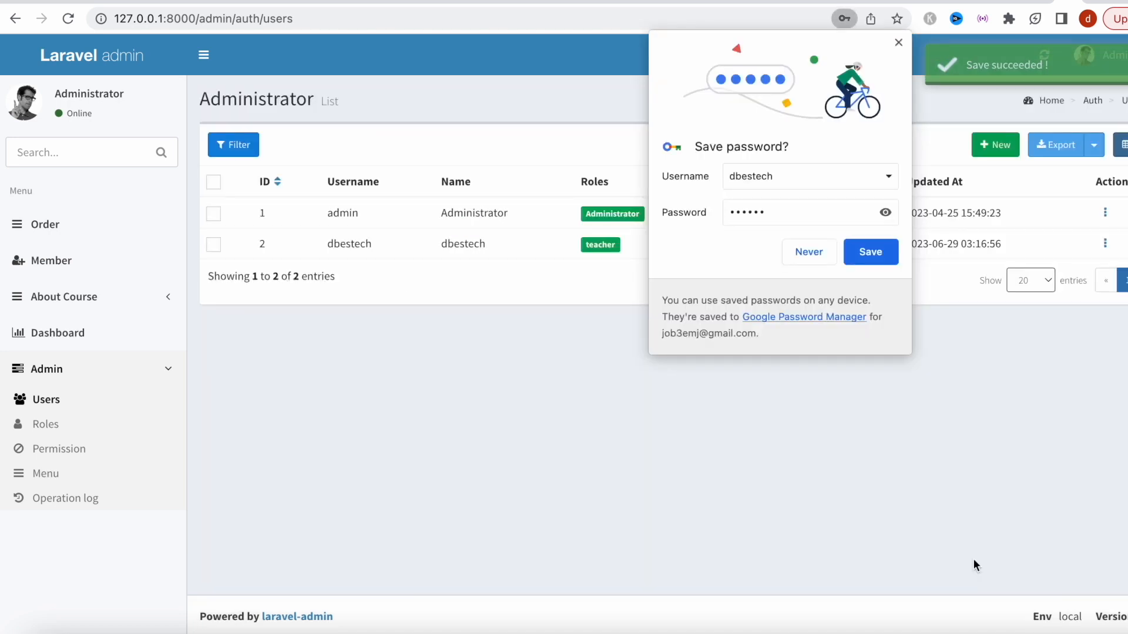
# Let the browser store the new user's password, then switch to MySQL Workbench.
pyautogui.click(876, 255)
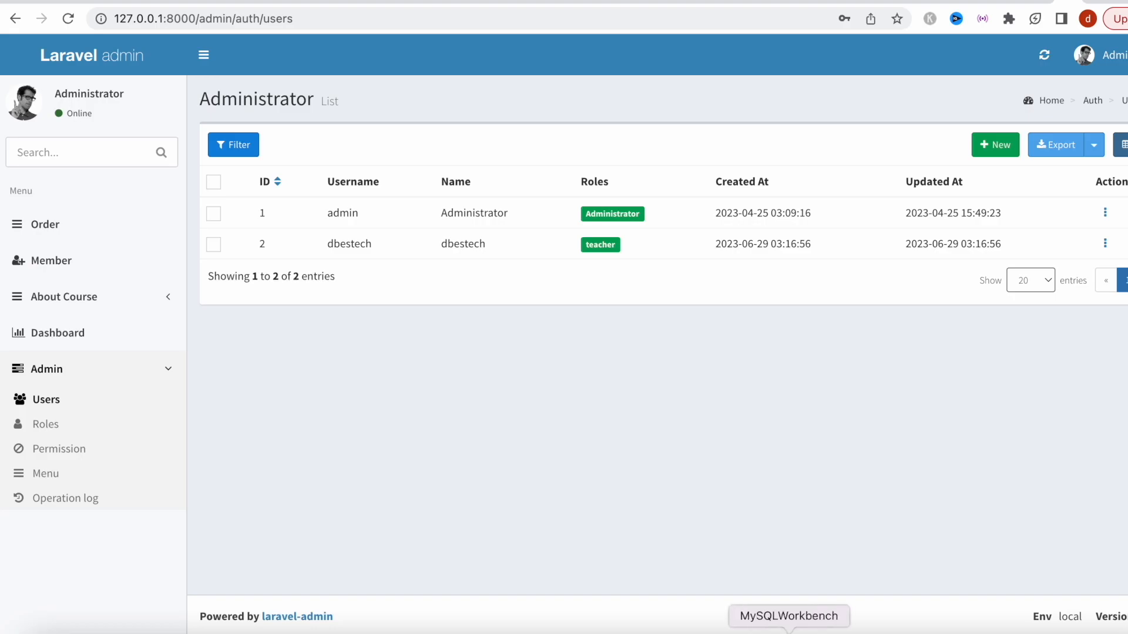
pyautogui.click(789, 631)
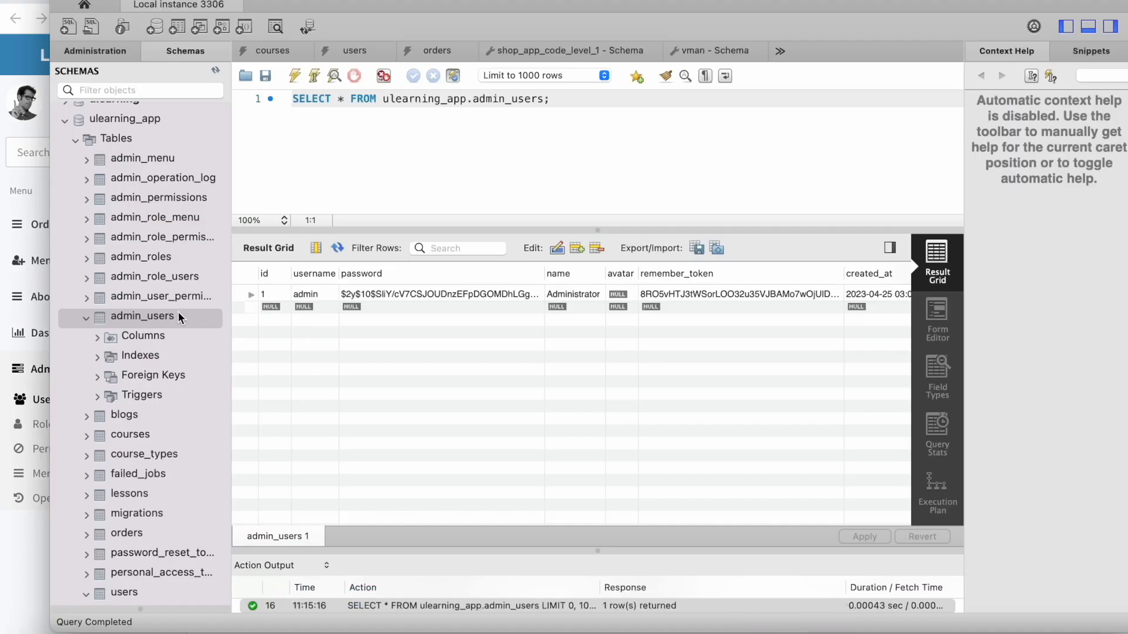
# Refresh the schema and re-run the admin_users query to confirm the new user's row, then return to the browser.
pyautogui.rightClick(162, 315)
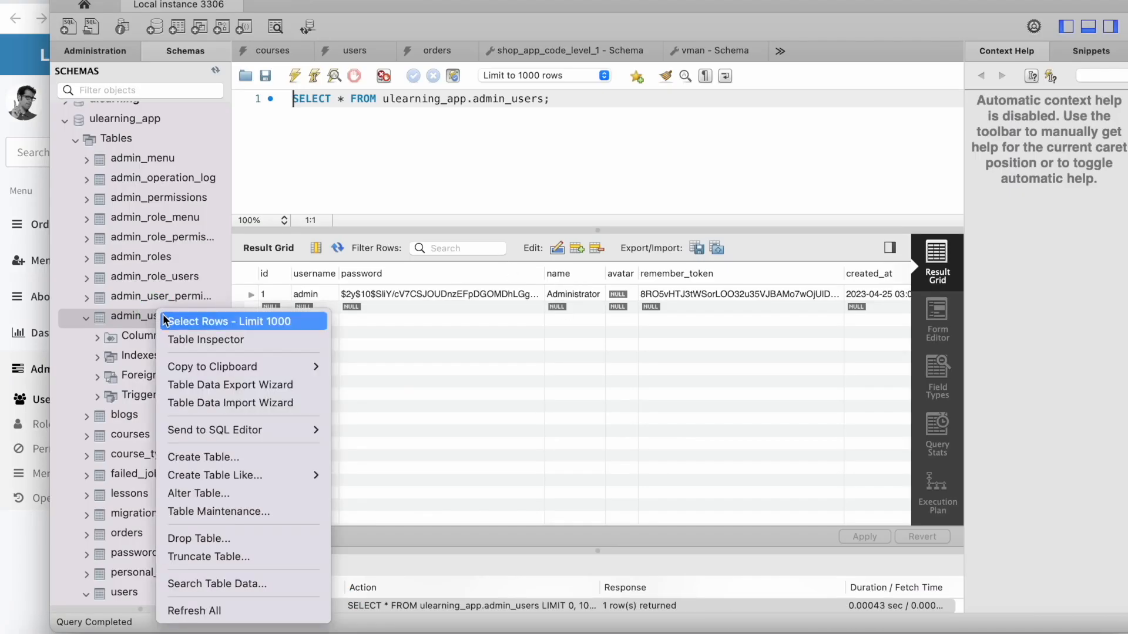
pyautogui.click(196, 611)
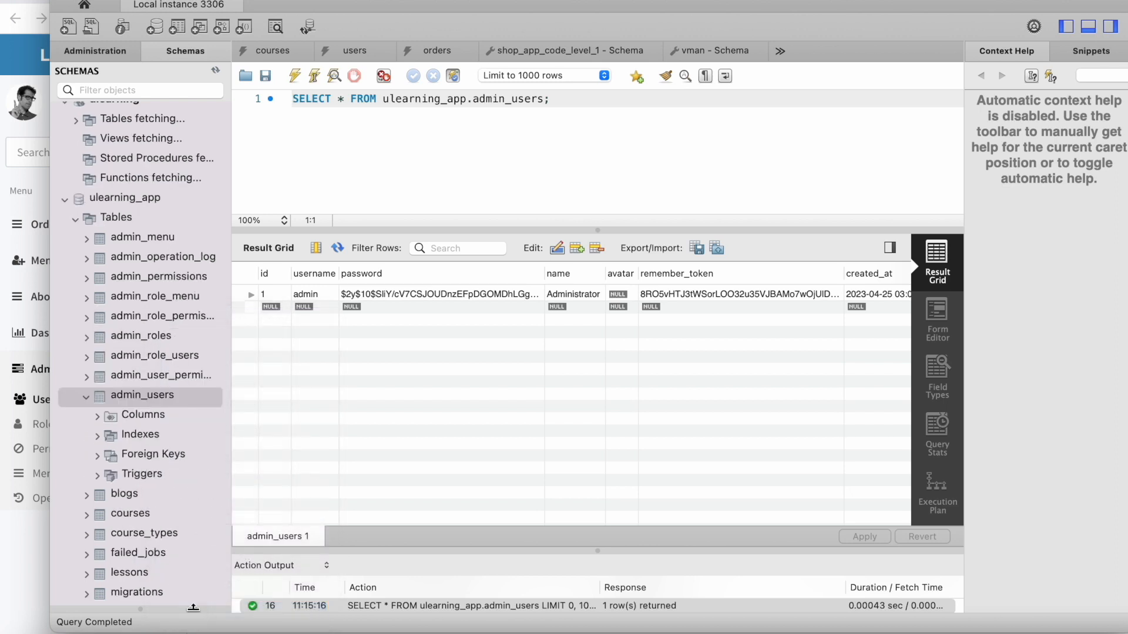
pyautogui.scroll(-3, 169, 403)
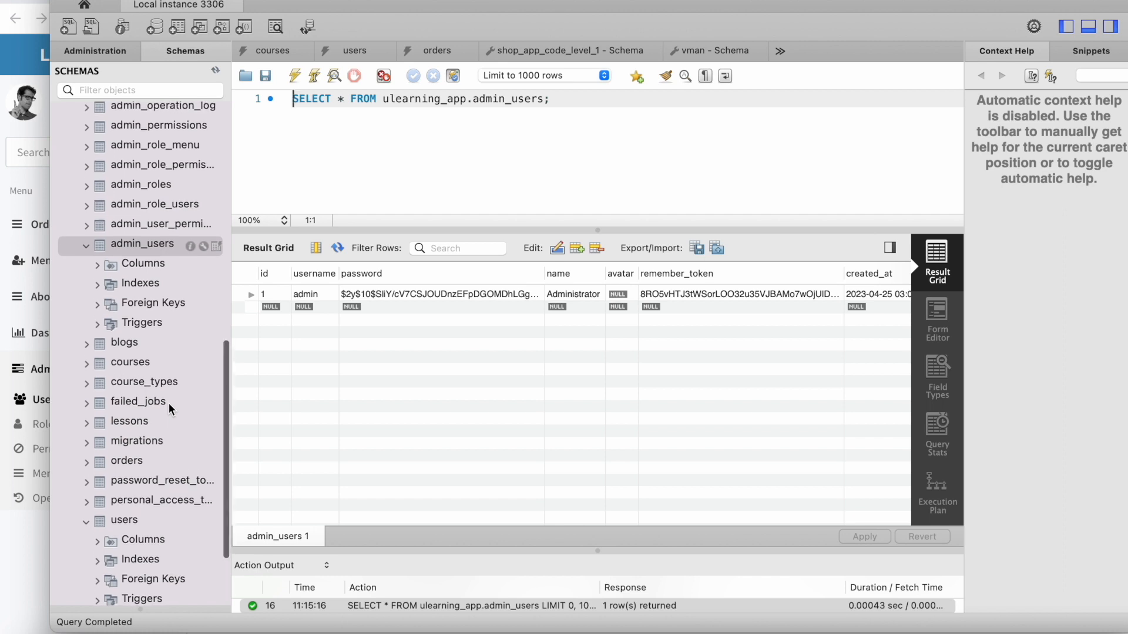
pyautogui.press('super+Return')
pyautogui.click(317, 306)
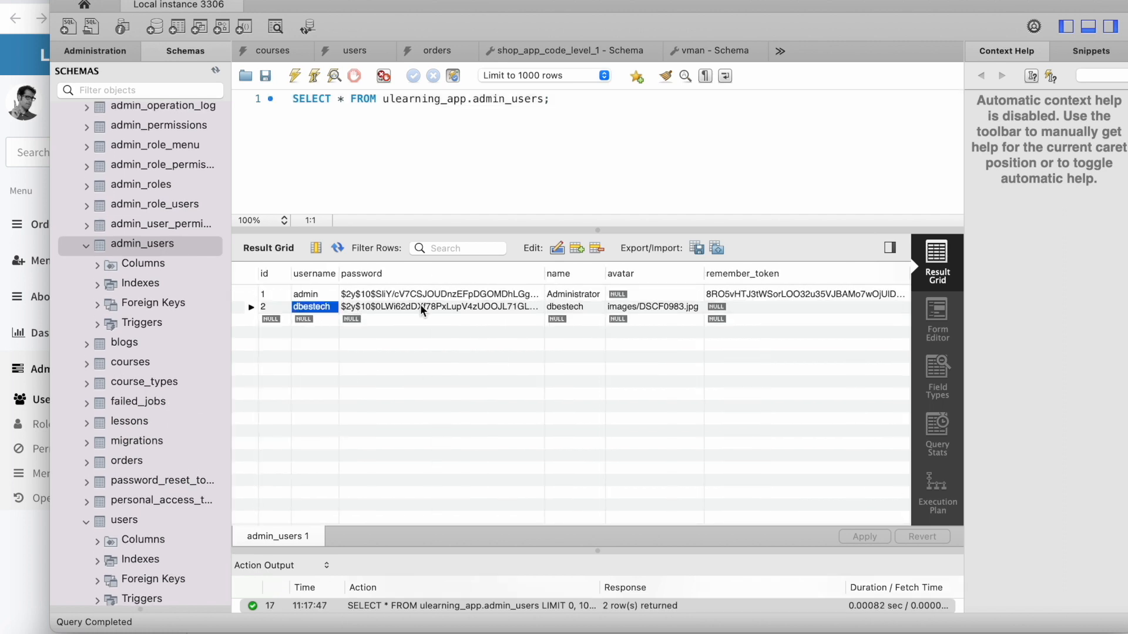
pyautogui.hscroll(3, 574, 306)
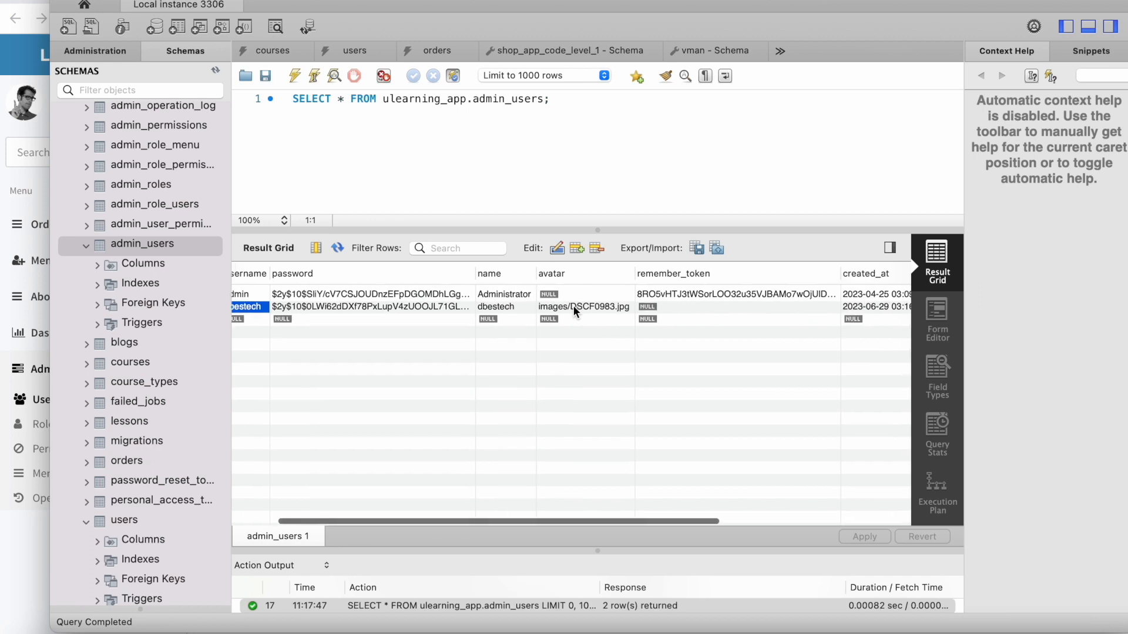
pyautogui.hscroll(10, 668, 311)
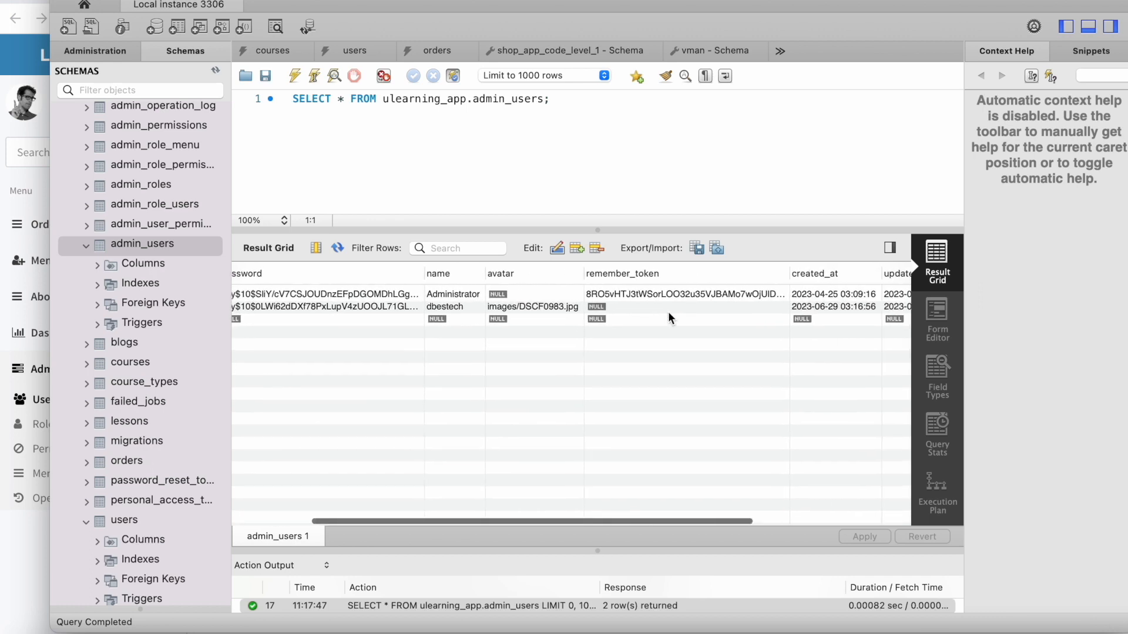
pyautogui.hscroll(-1, 668, 312)
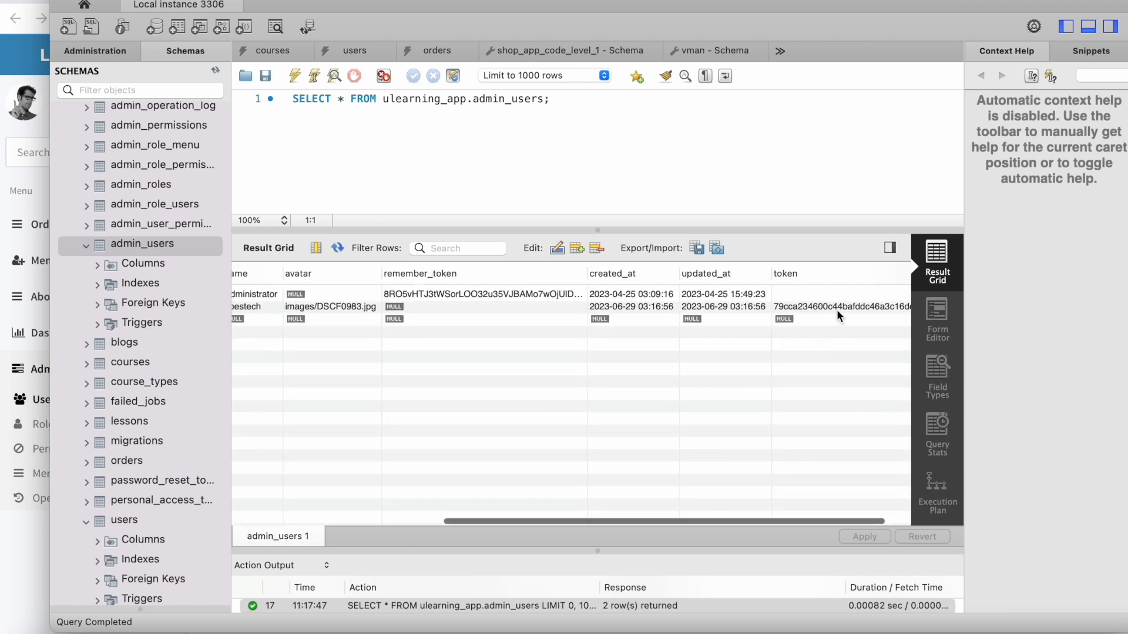
pyautogui.hscroll(-15, 828, 308)
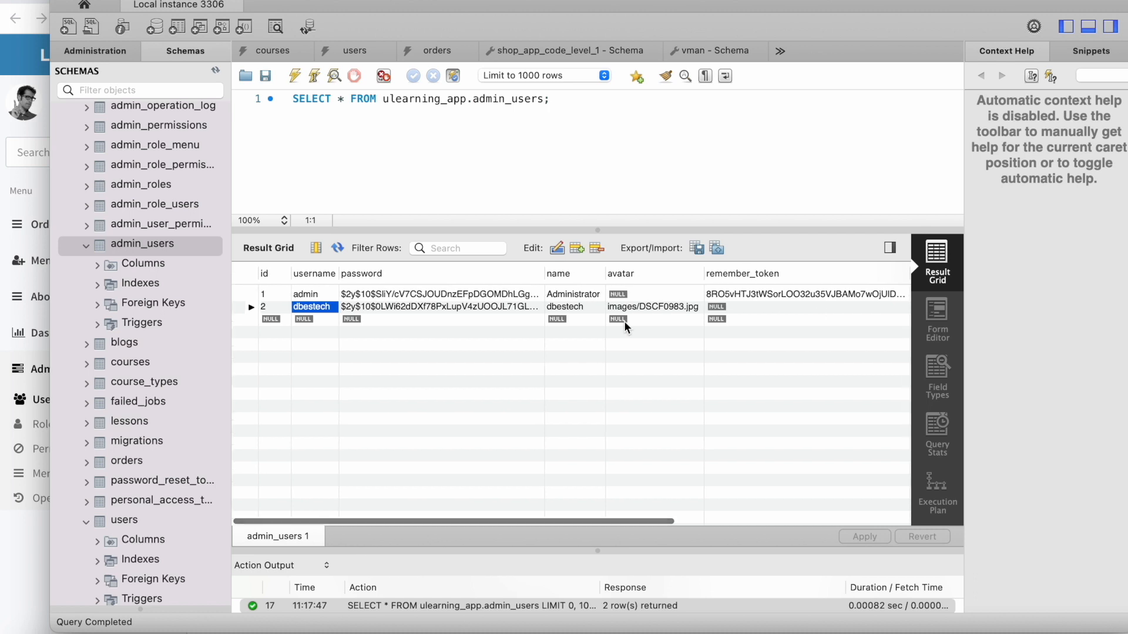
pyautogui.click(16, 558)
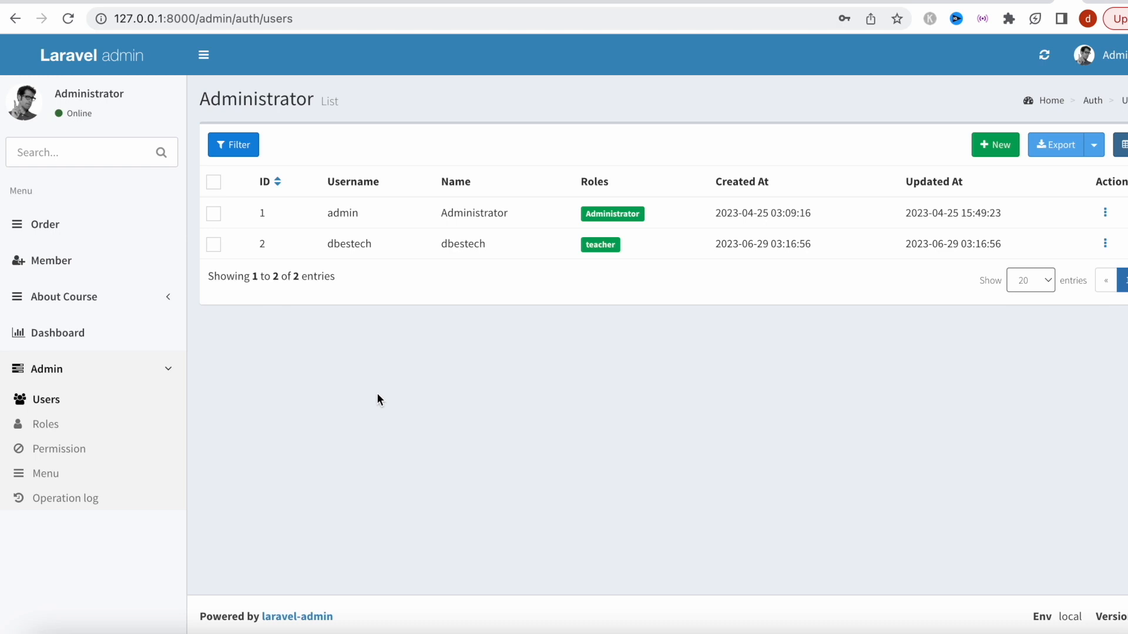
pyautogui.click(101, 296)
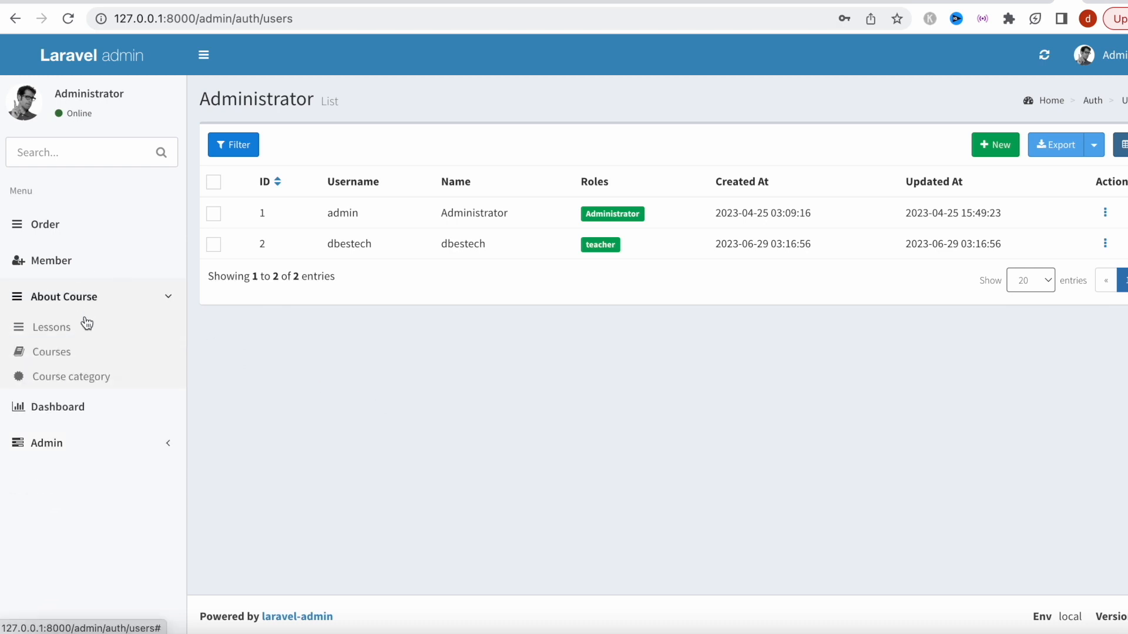
pyautogui.click(73, 359)
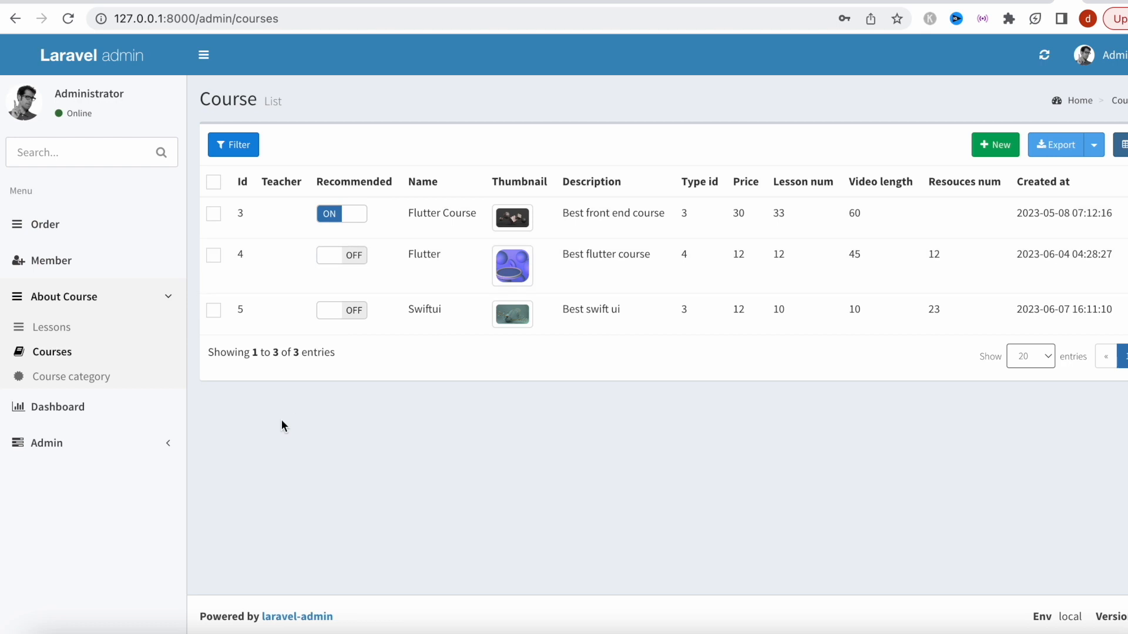
pyautogui.click(66, 443)
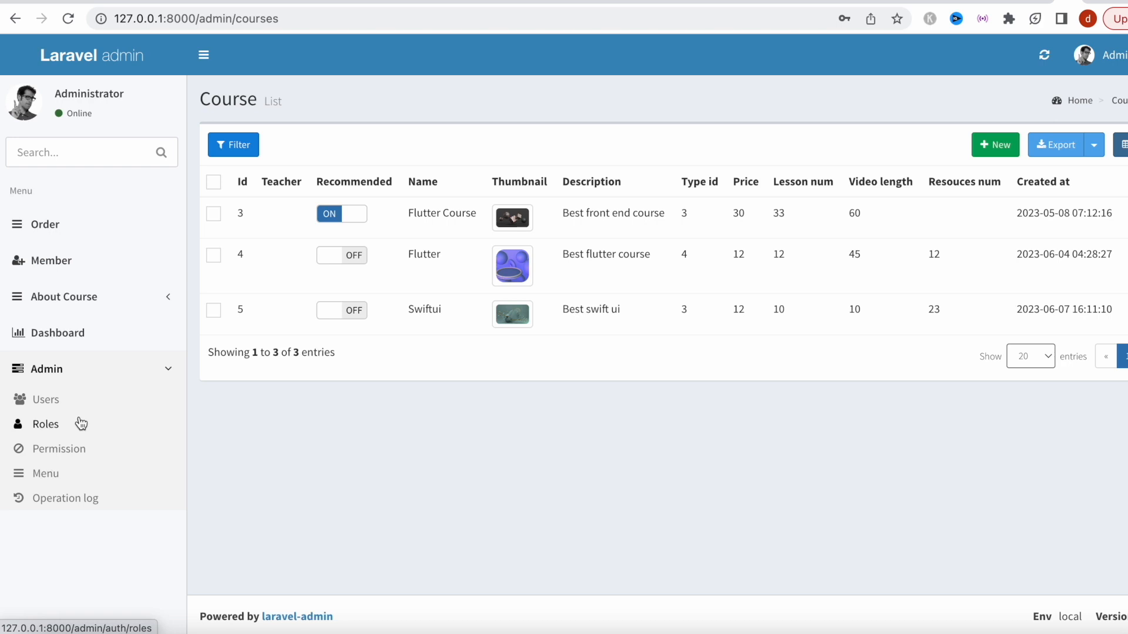
pyautogui.click(92, 405)
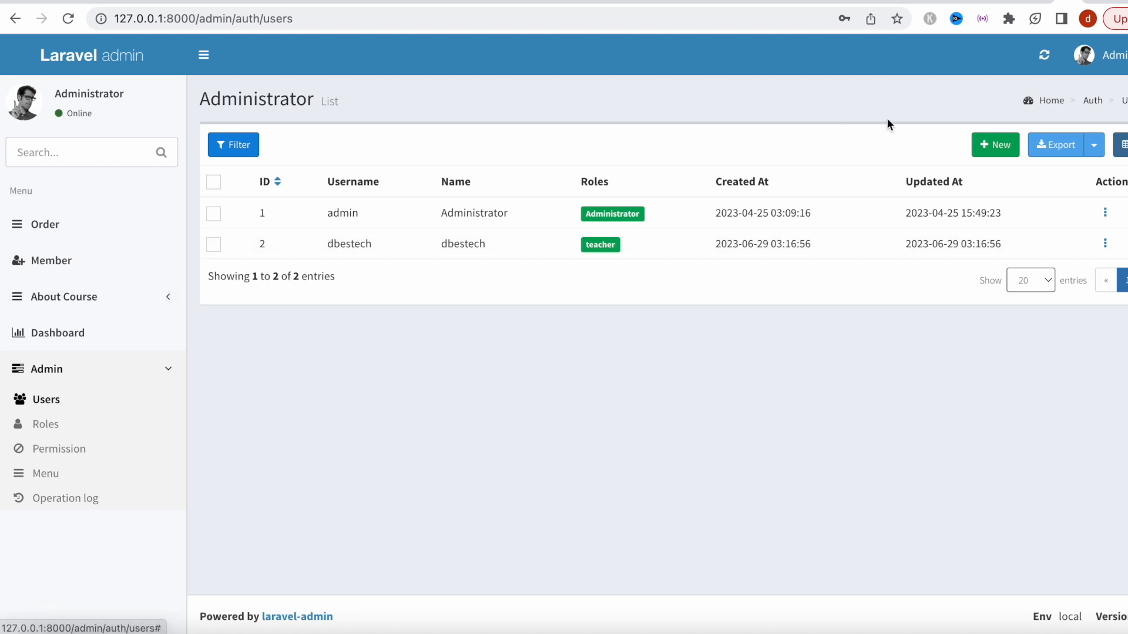
# Log out of Laravel Admin and sign back in as the Administrator with saved credentials.
pyautogui.click(1093, 54)
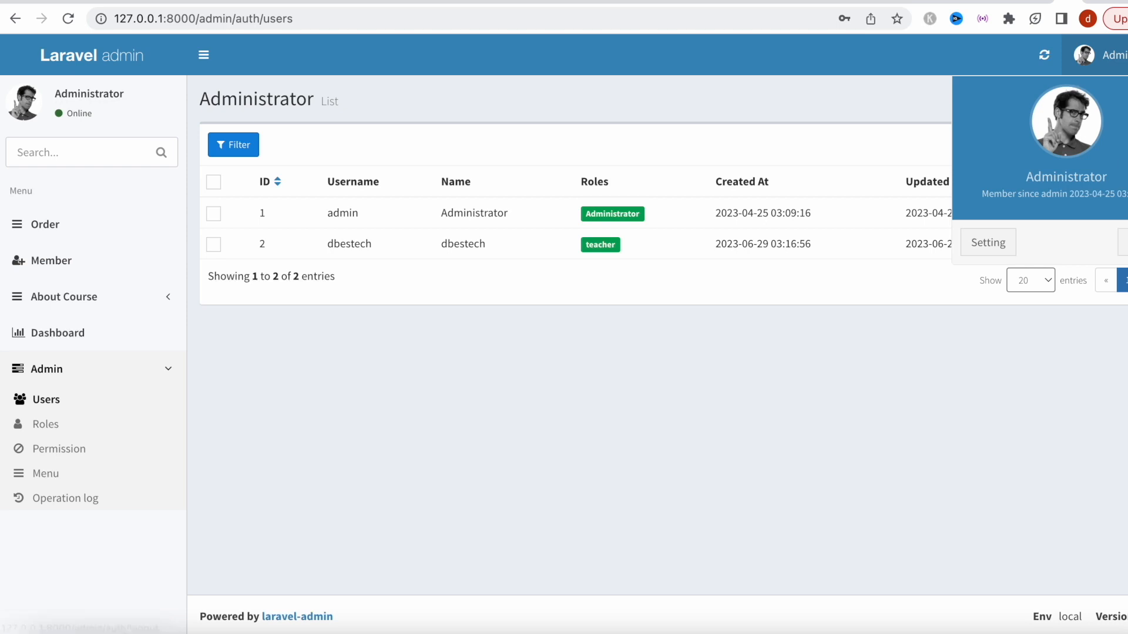
pyautogui.click(1122, 243)
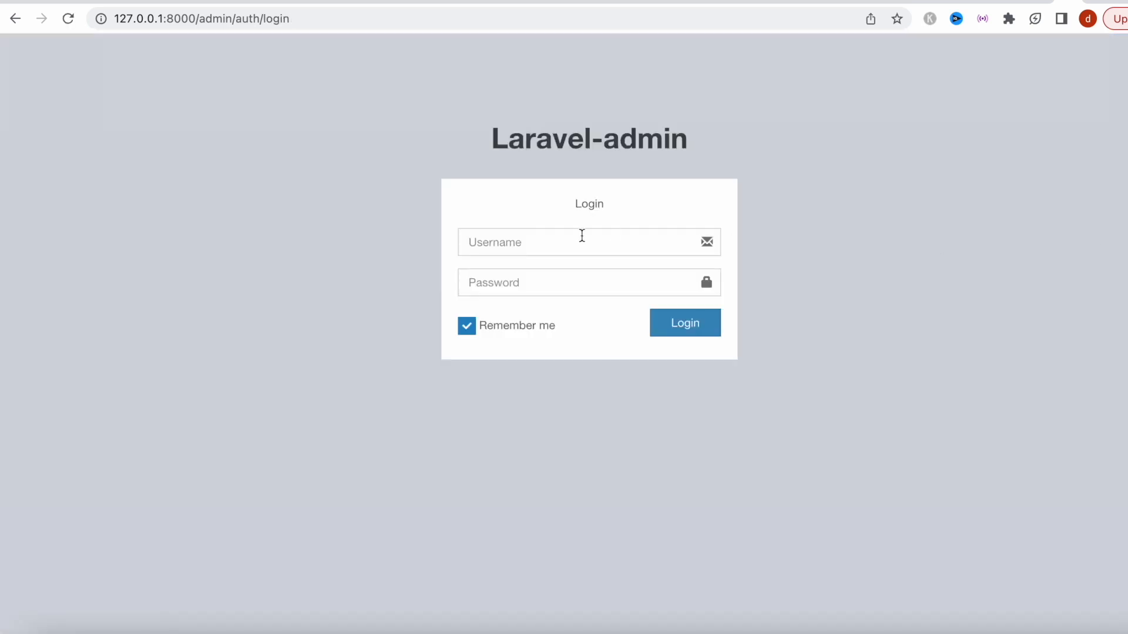
pyautogui.click(581, 236)
pyautogui.click(398, 338)
pyautogui.click(702, 326)
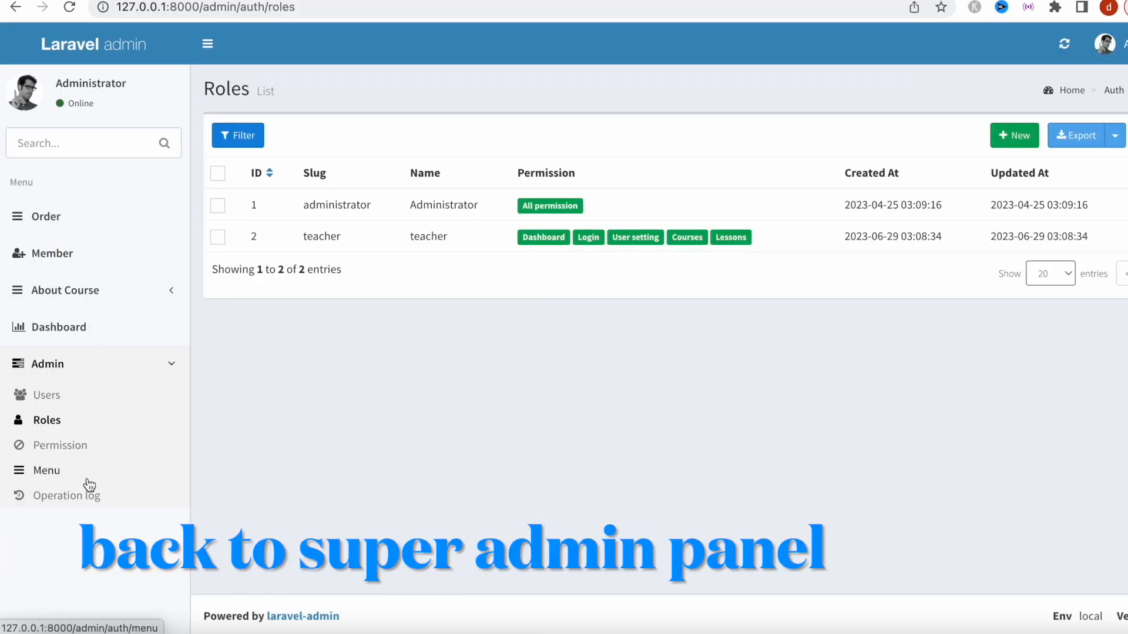
# In Menu management, check that the Courses entry's permission and allowed roles are unchanged.
pyautogui.click(82, 470)
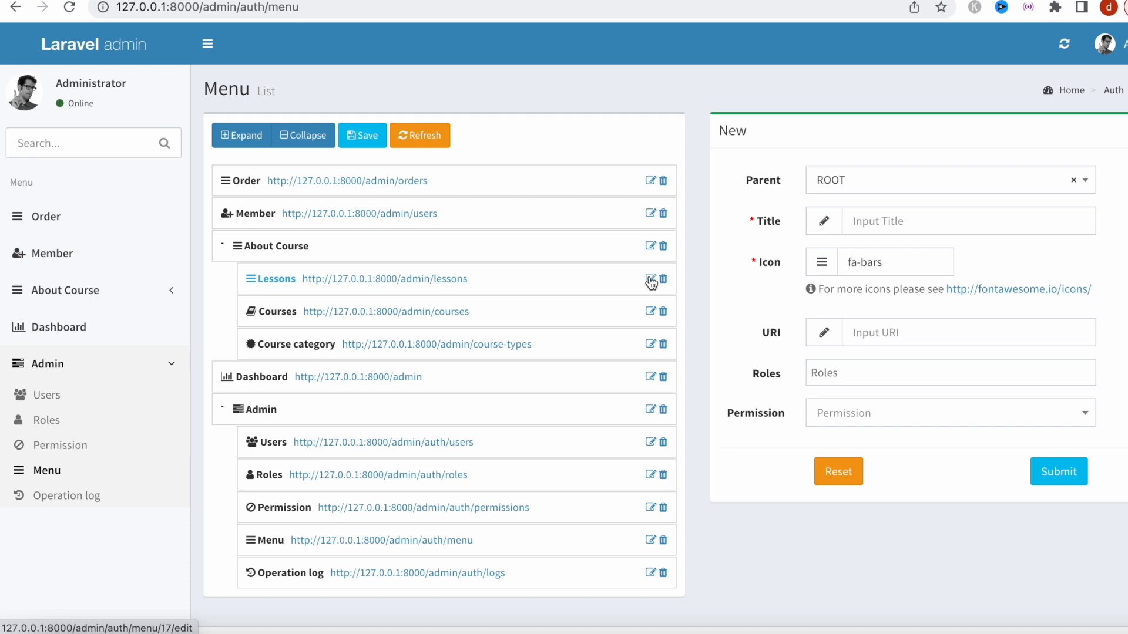
pyautogui.click(650, 311)
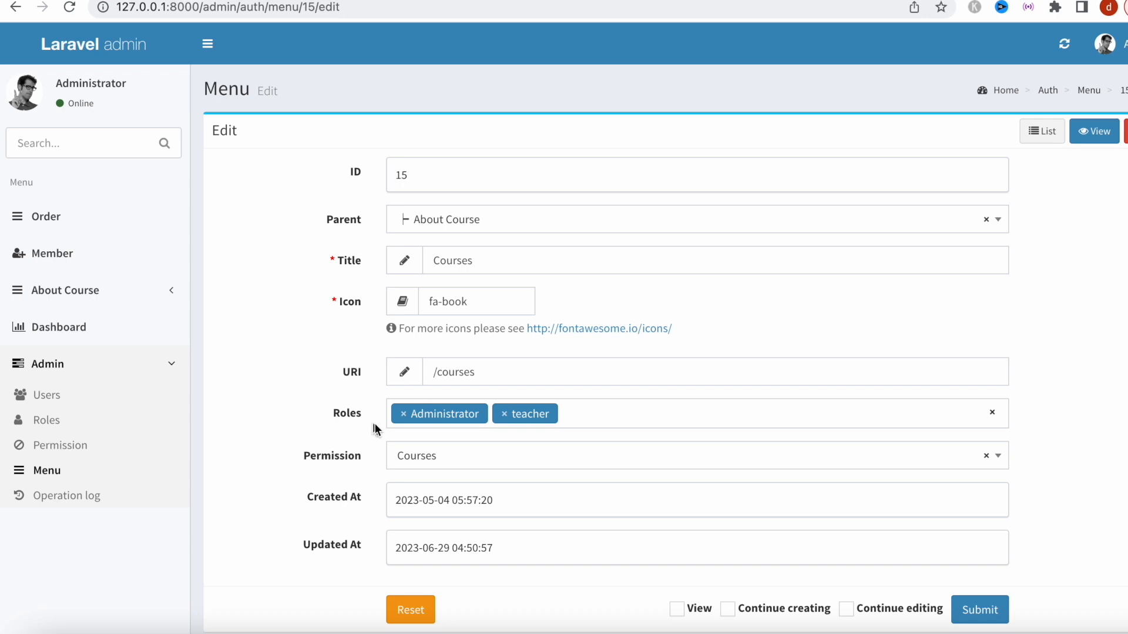
pyautogui.click(635, 456)
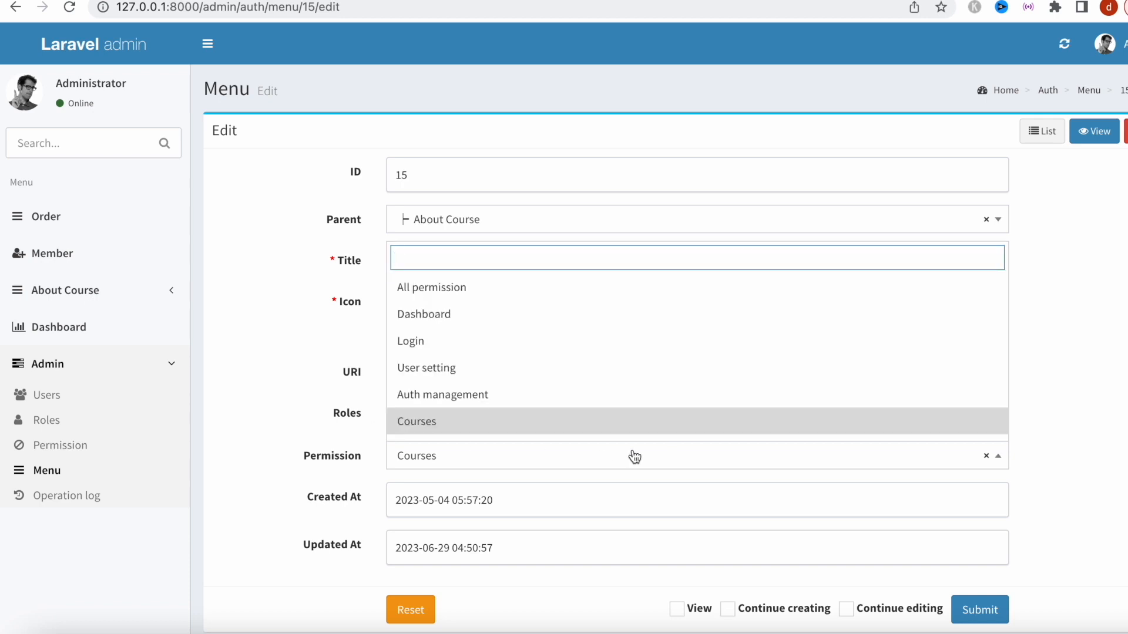
pyautogui.click(624, 420)
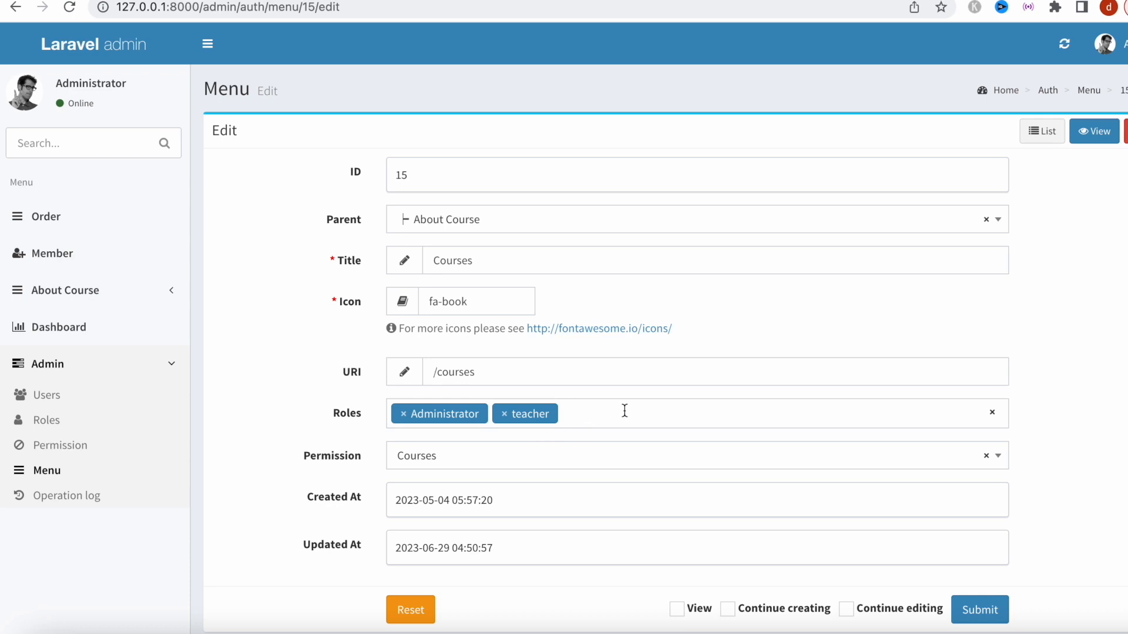
pyautogui.click(624, 410)
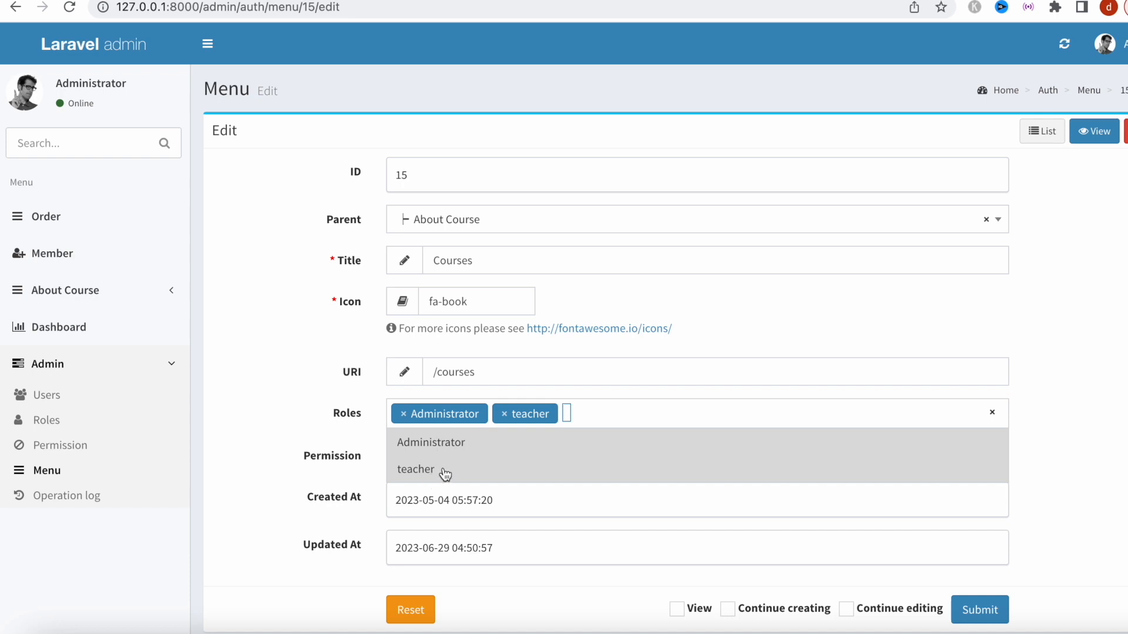
pyautogui.click(286, 474)
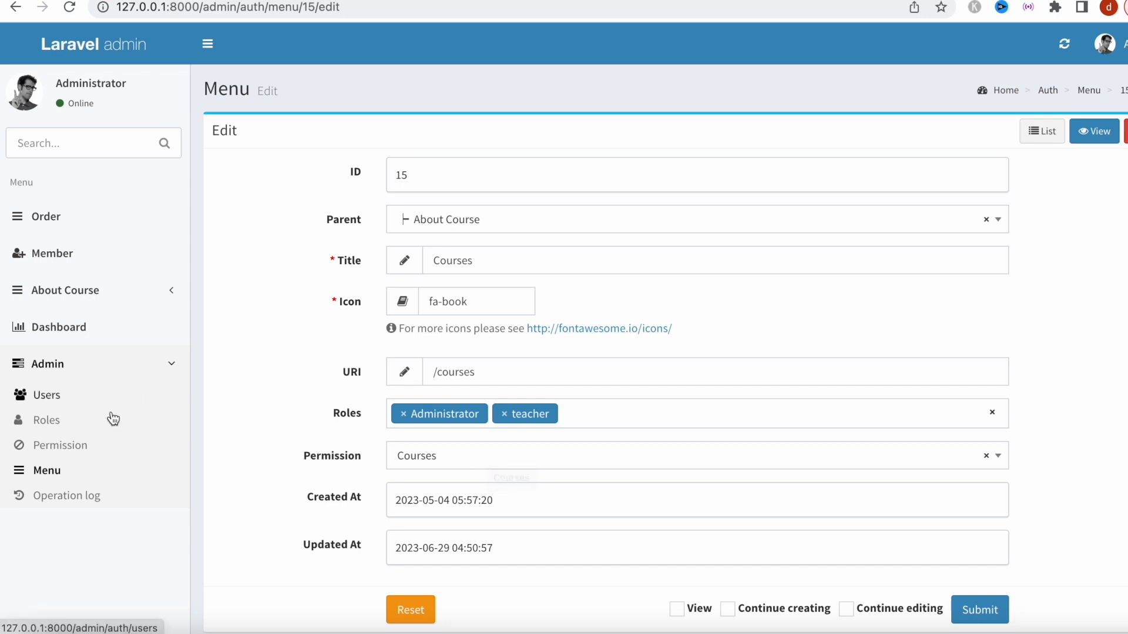
# Review the Lessons menu entry, then bring up the Permissions list.
pyautogui.click(58, 483)
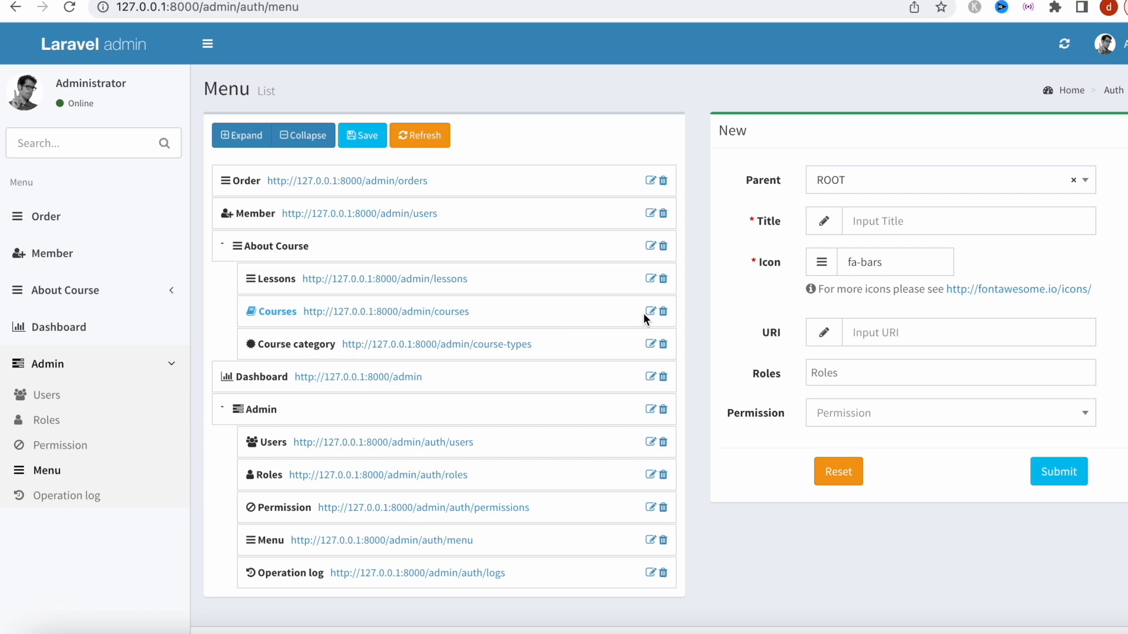
pyautogui.click(647, 280)
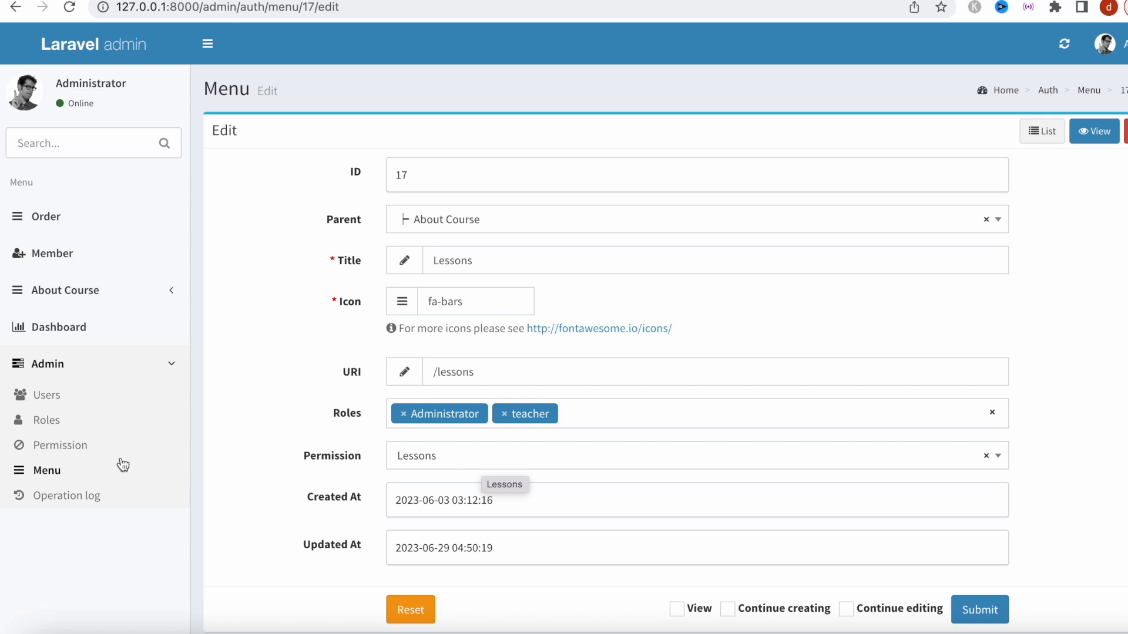
pyautogui.click(86, 449)
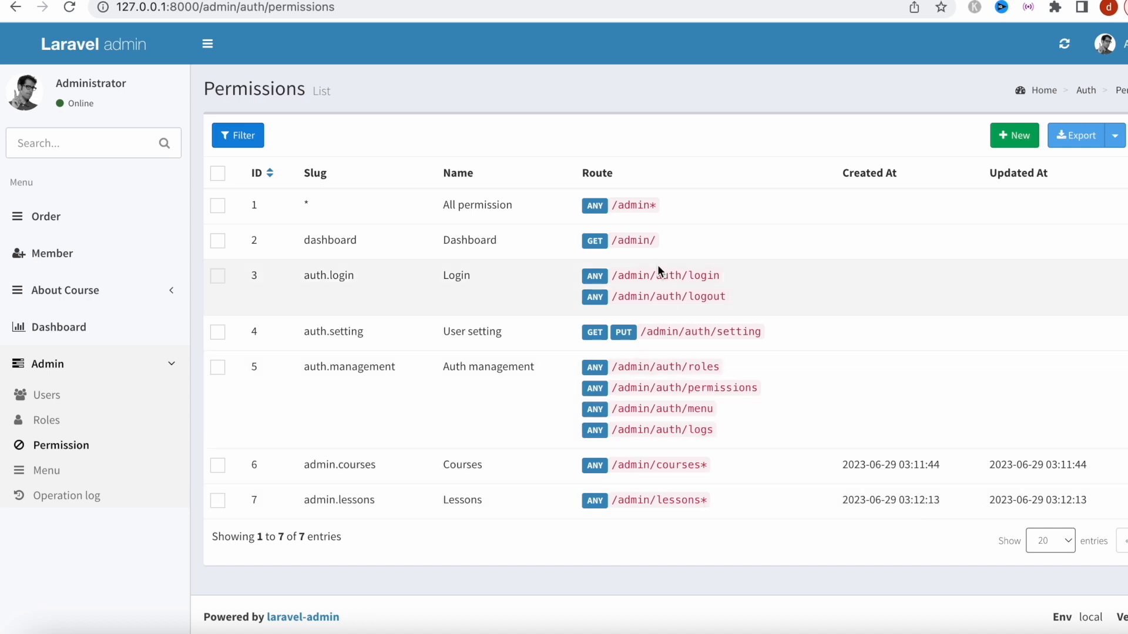
# Open the teacher role from the Roles list to review its settings.
pyautogui.click(76, 422)
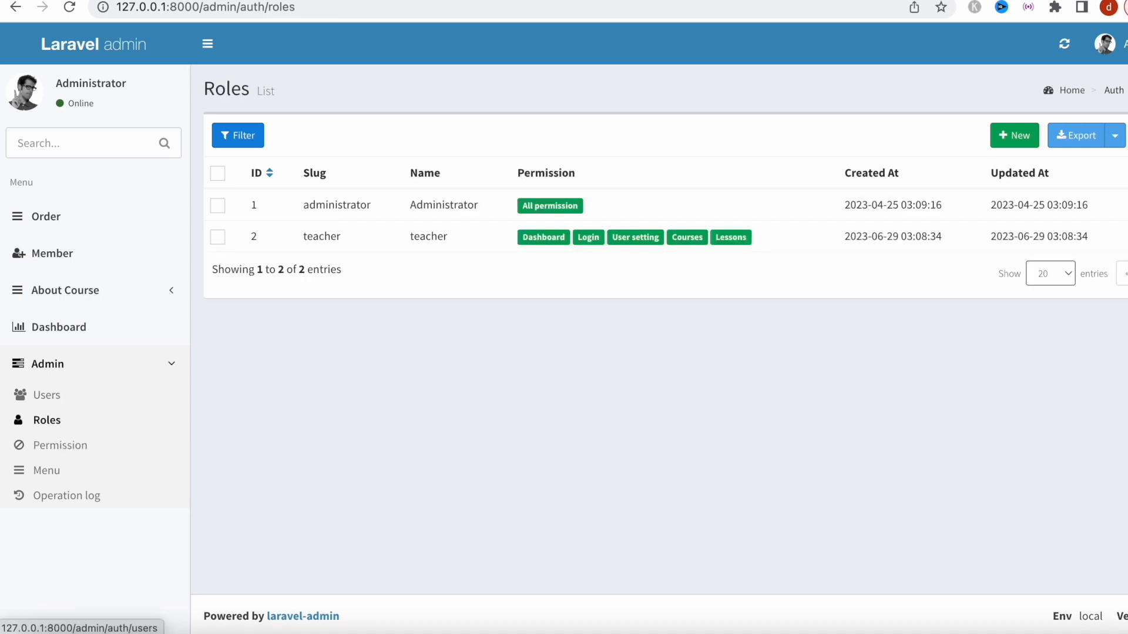
pyautogui.click(1122, 236)
pyautogui.click(1121, 260)
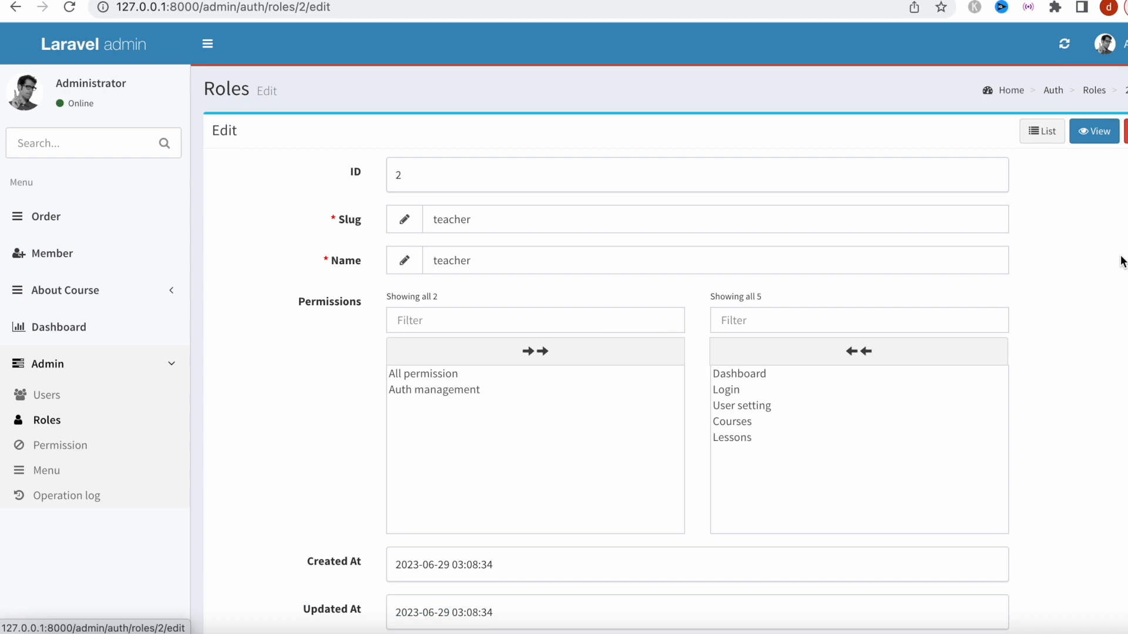
pyautogui.scroll(-2, 826, 439)
pyautogui.scroll(2, 829, 441)
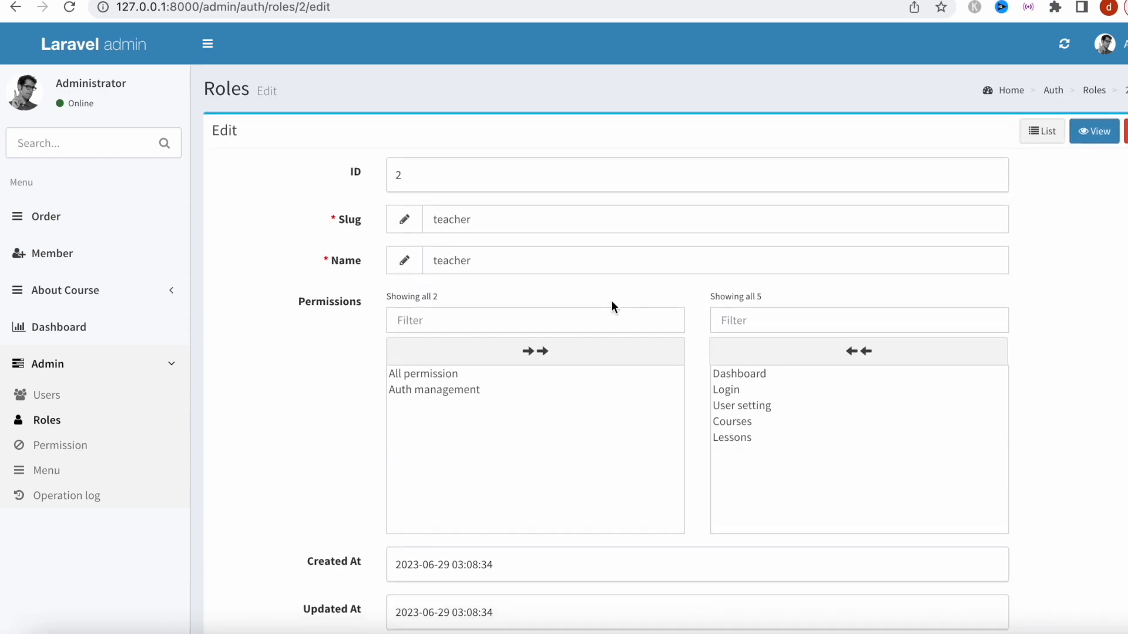
# Review the teacher user's admin account, then go to the Menu management page.
pyautogui.click(91, 403)
pyautogui.click(1125, 236)
pyautogui.click(1098, 251)
pyautogui.scroll(-6, 791, 448)
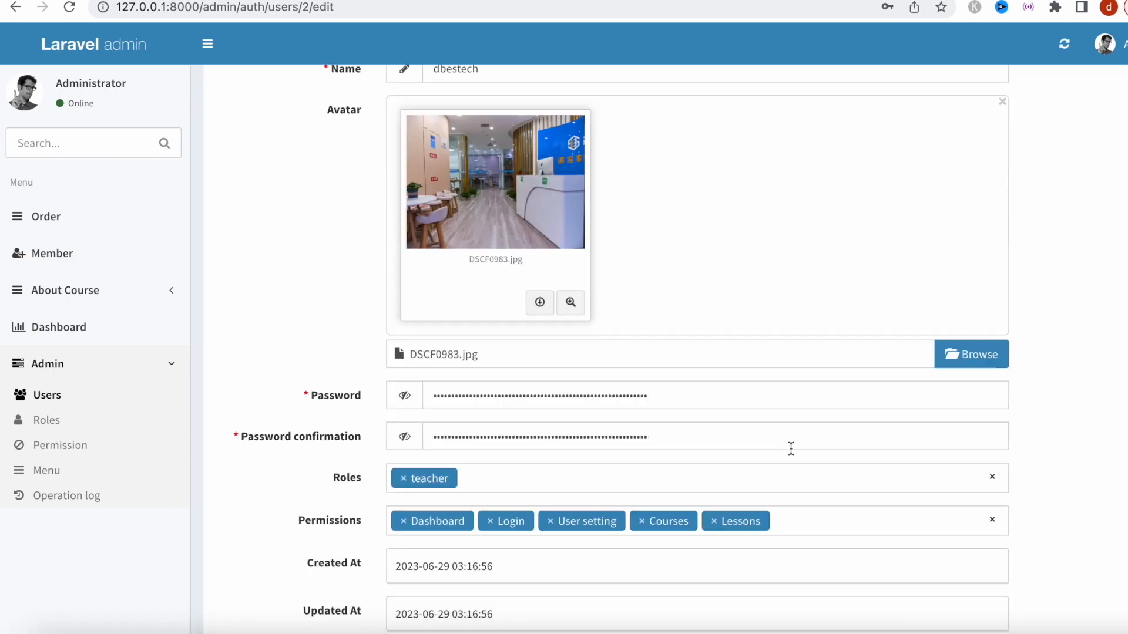
pyautogui.scroll(4, 738, 343)
pyautogui.scroll(2, 739, 343)
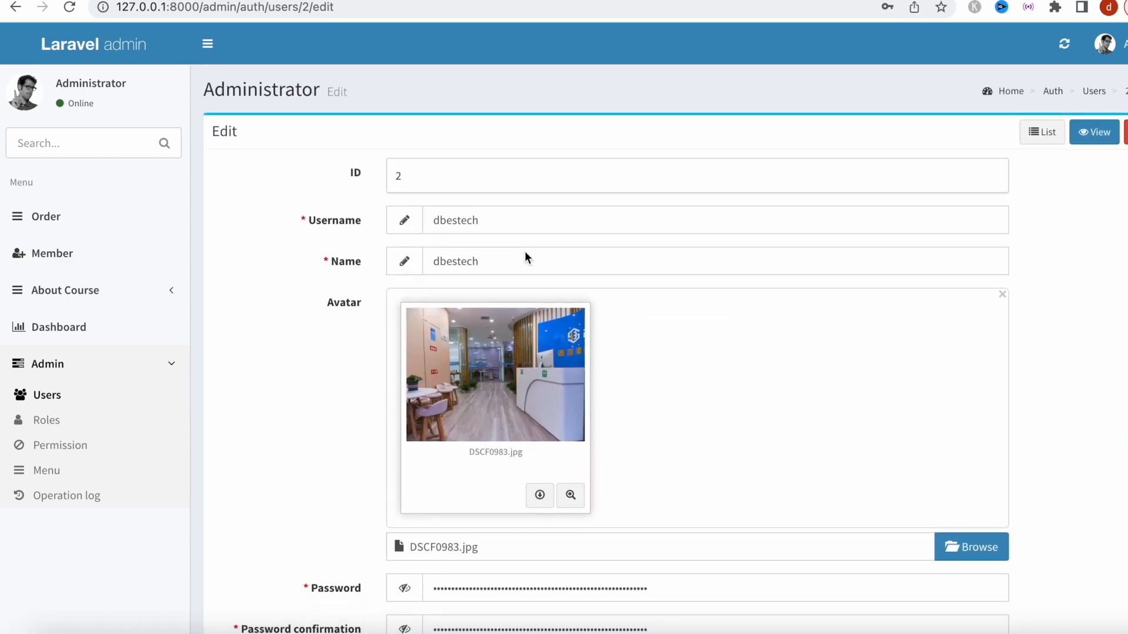
pyautogui.scroll(-6, 479, 413)
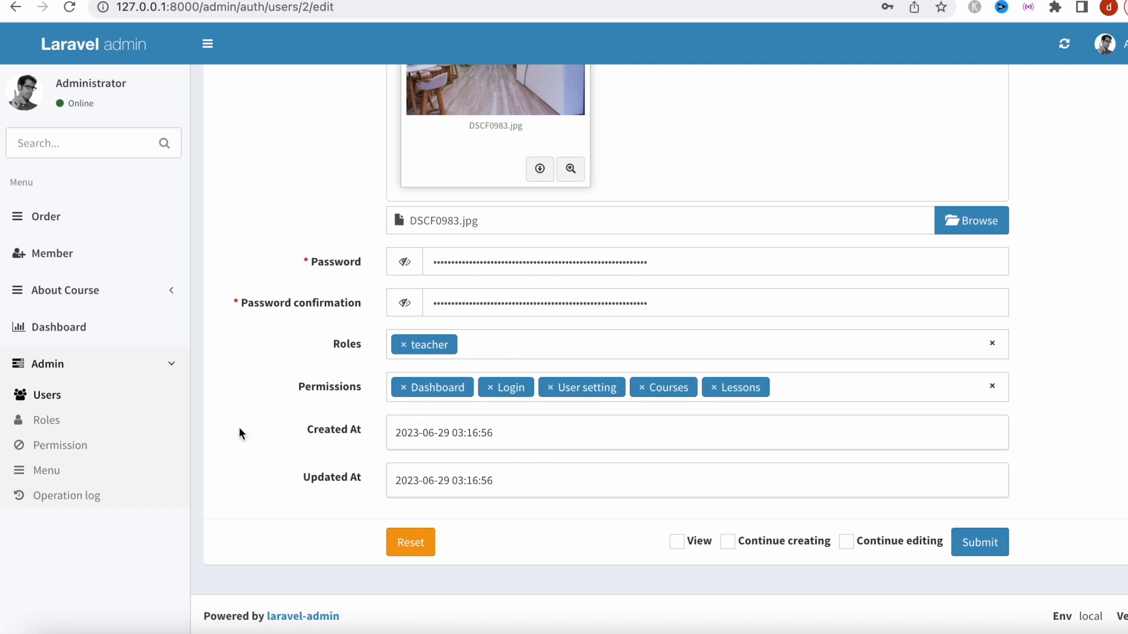
pyautogui.click(53, 479)
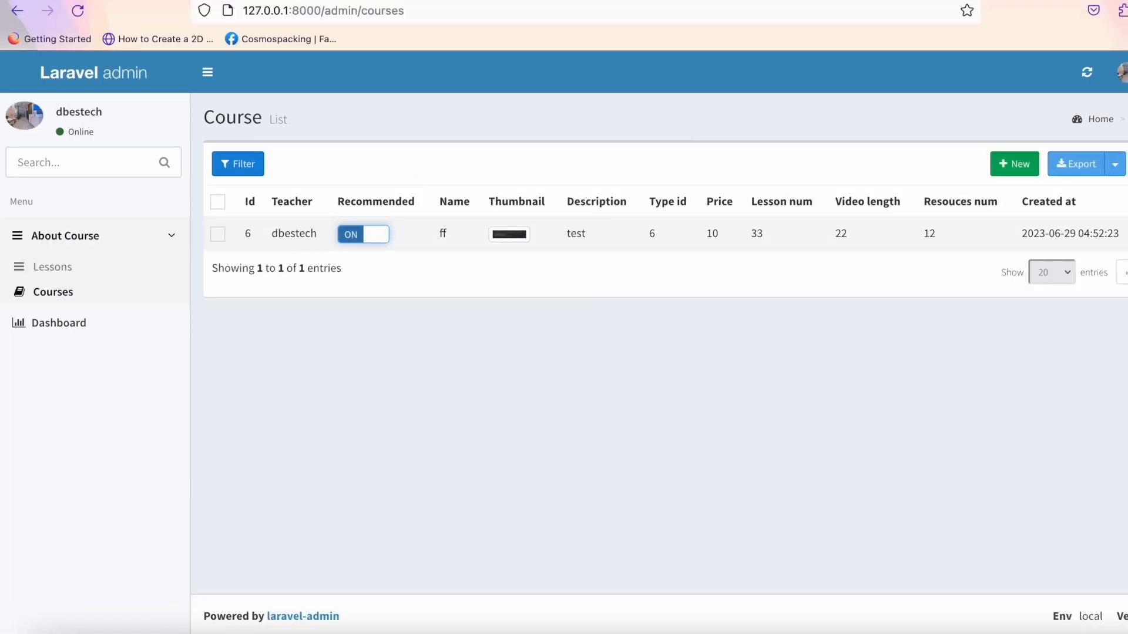
# View course ff's edit form, then open lesson tes for editing from the Lessons list.
pyautogui.click(1119, 233)
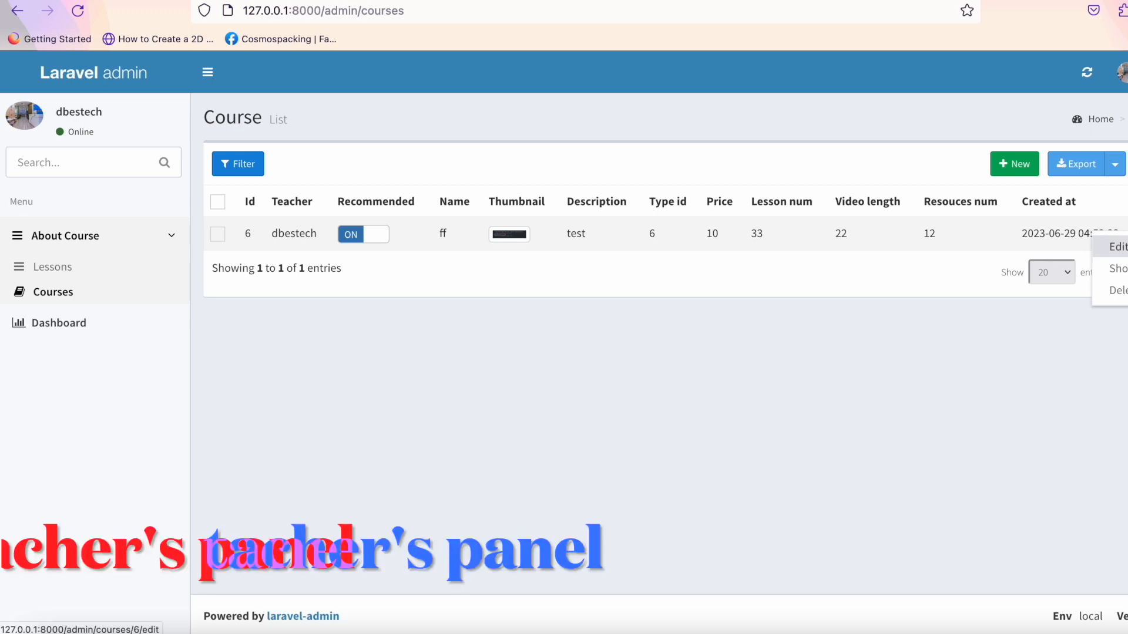
pyautogui.click(1117, 247)
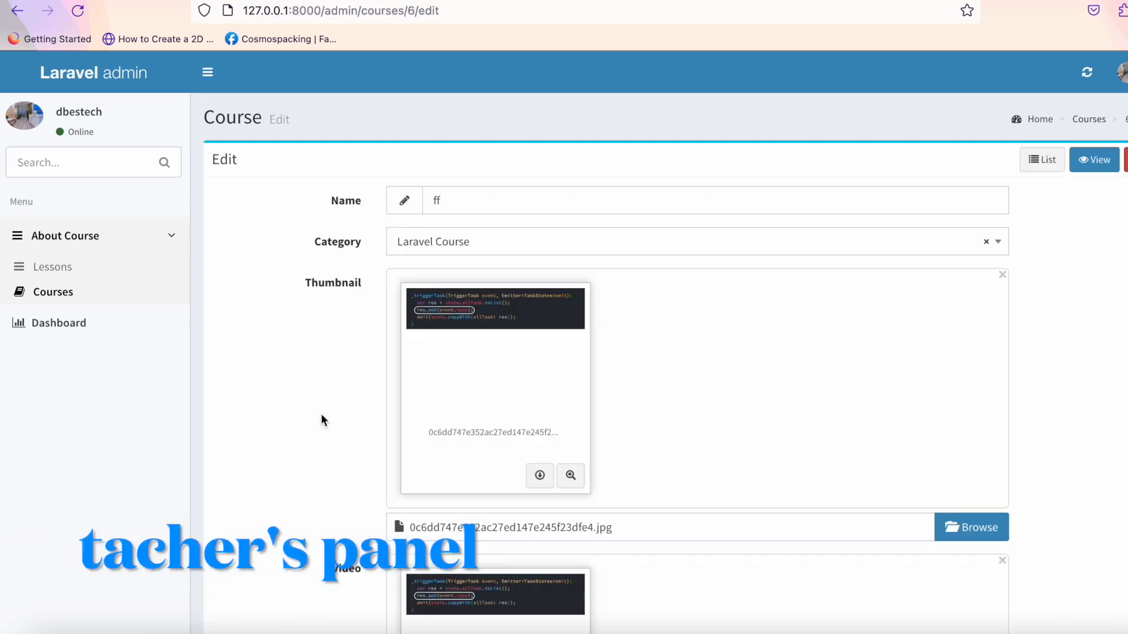
pyautogui.scroll(-2, 320, 413)
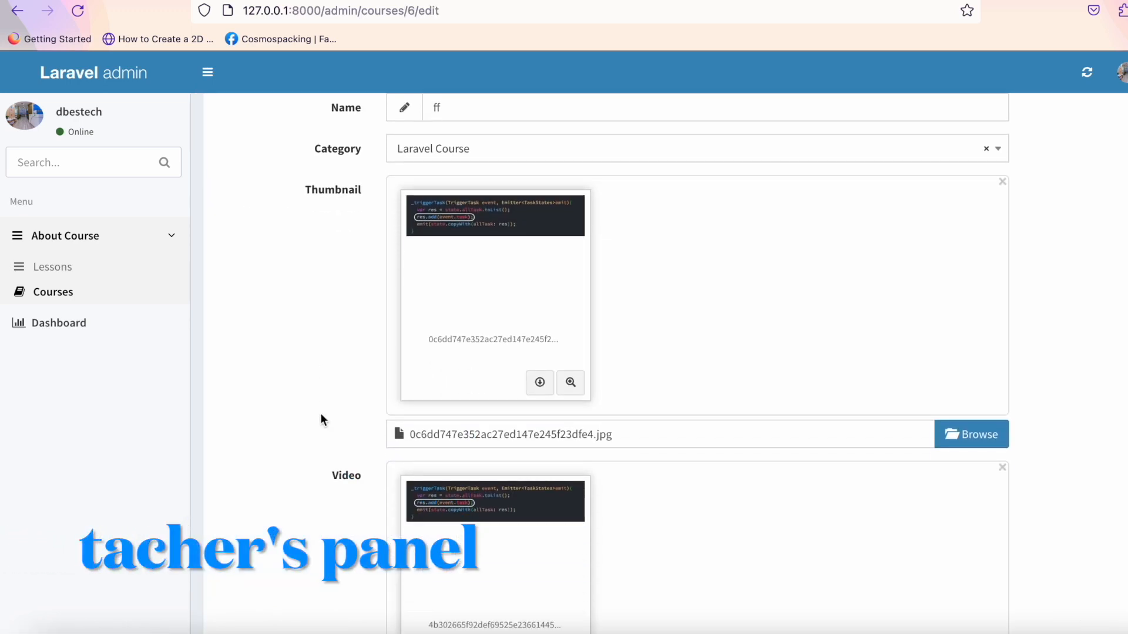
pyautogui.click(70, 276)
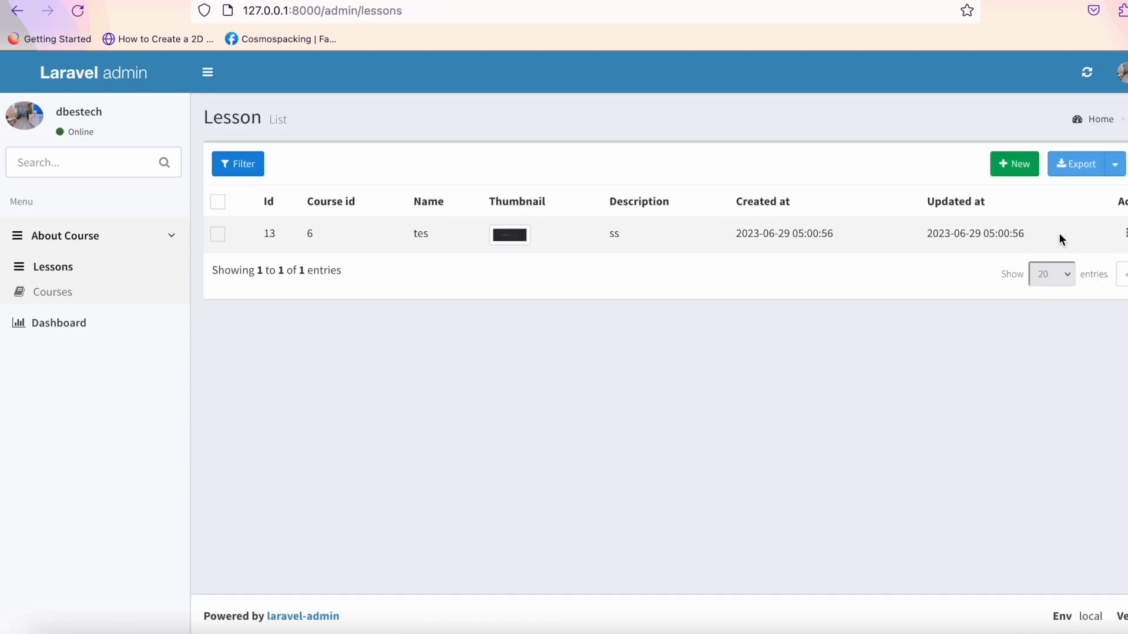
pyautogui.click(1118, 233)
pyautogui.click(1114, 249)
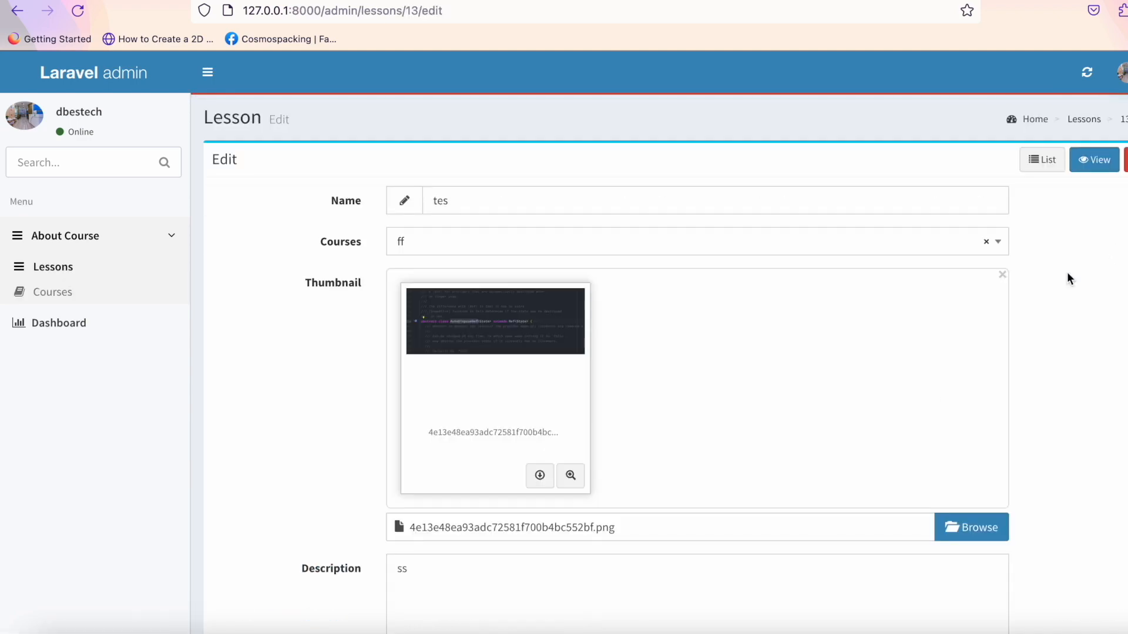
# Choose Flutter podfile 0 dependencies.mp4 as lesson tes's video file.
pyautogui.scroll(-10, 931, 389)
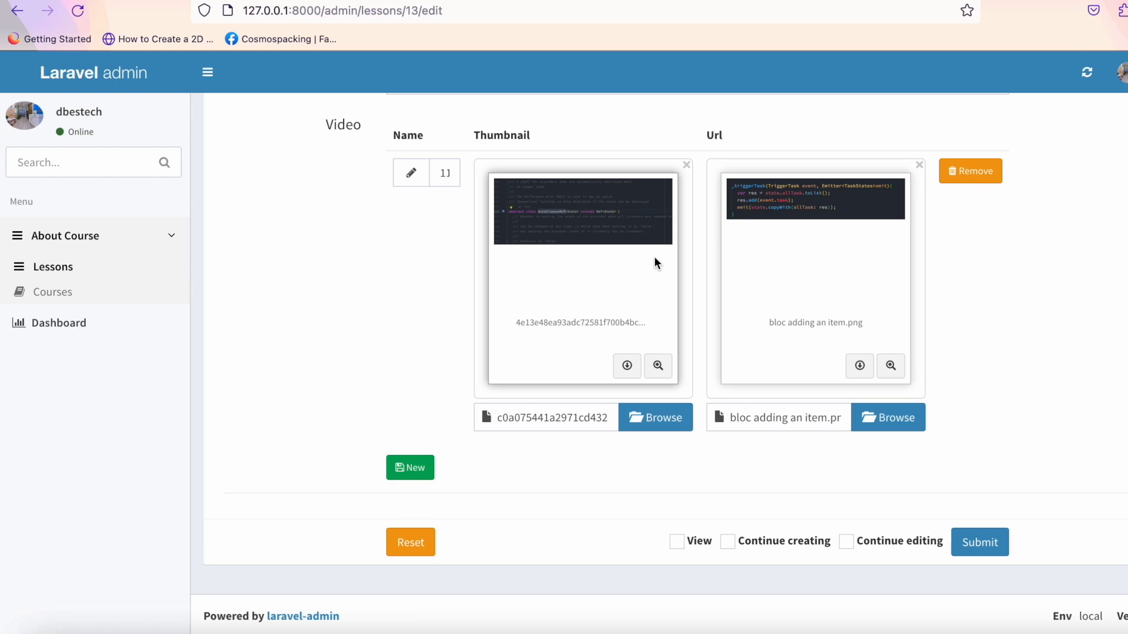
pyautogui.click(871, 418)
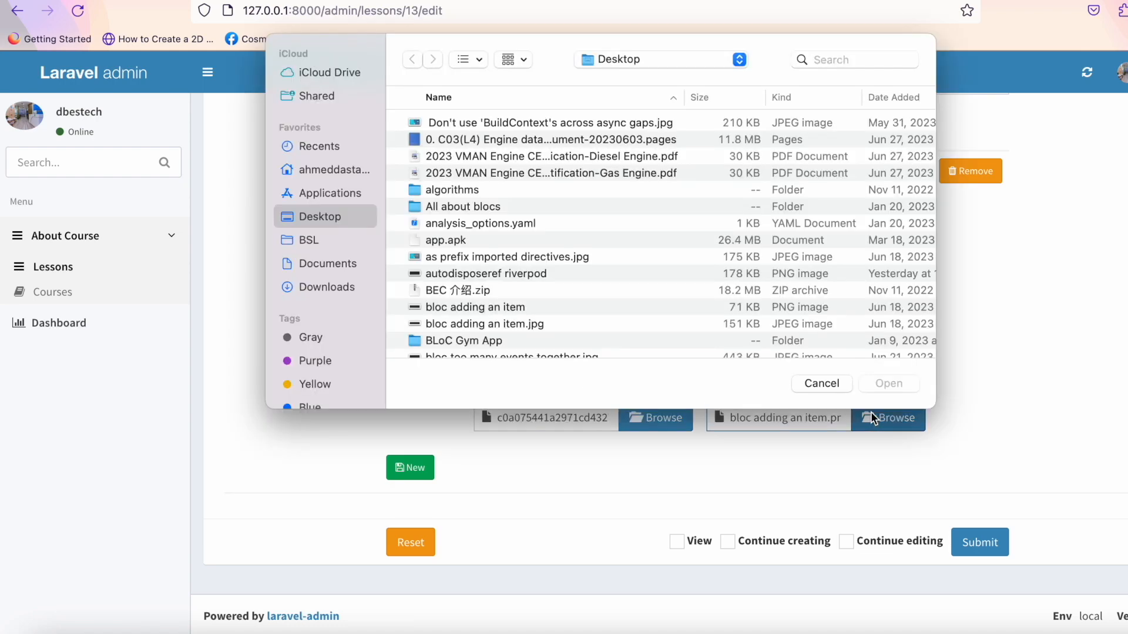
pyautogui.scroll(-10, 550, 241)
pyautogui.scroll(-15, 550, 241)
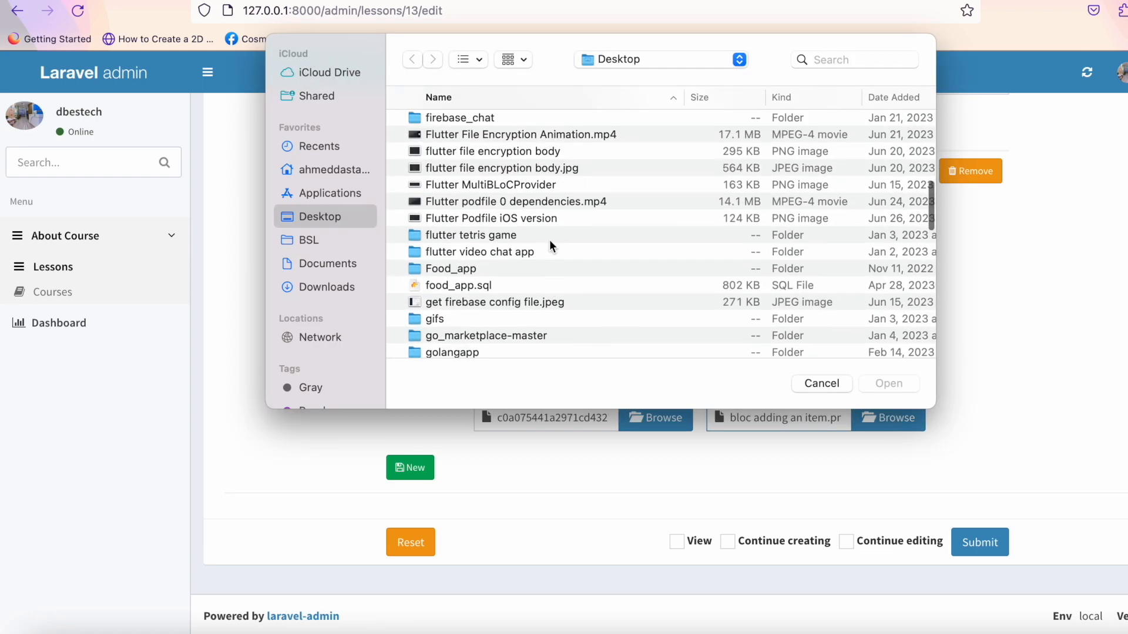
pyautogui.scroll(-1, 551, 245)
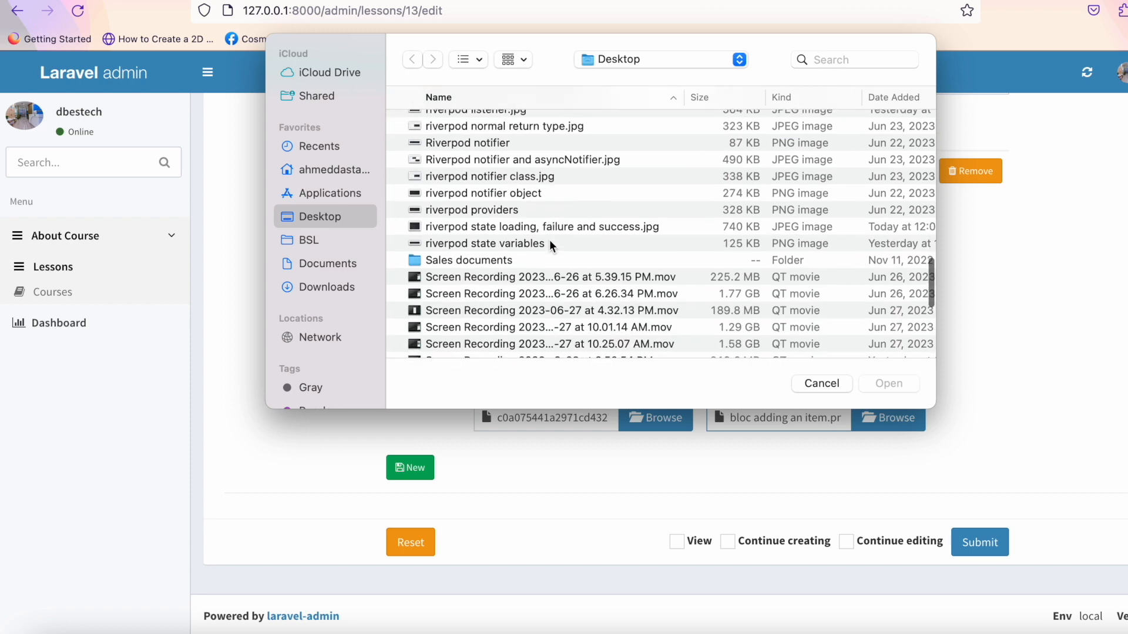
pyautogui.scroll(-10, 742, 277)
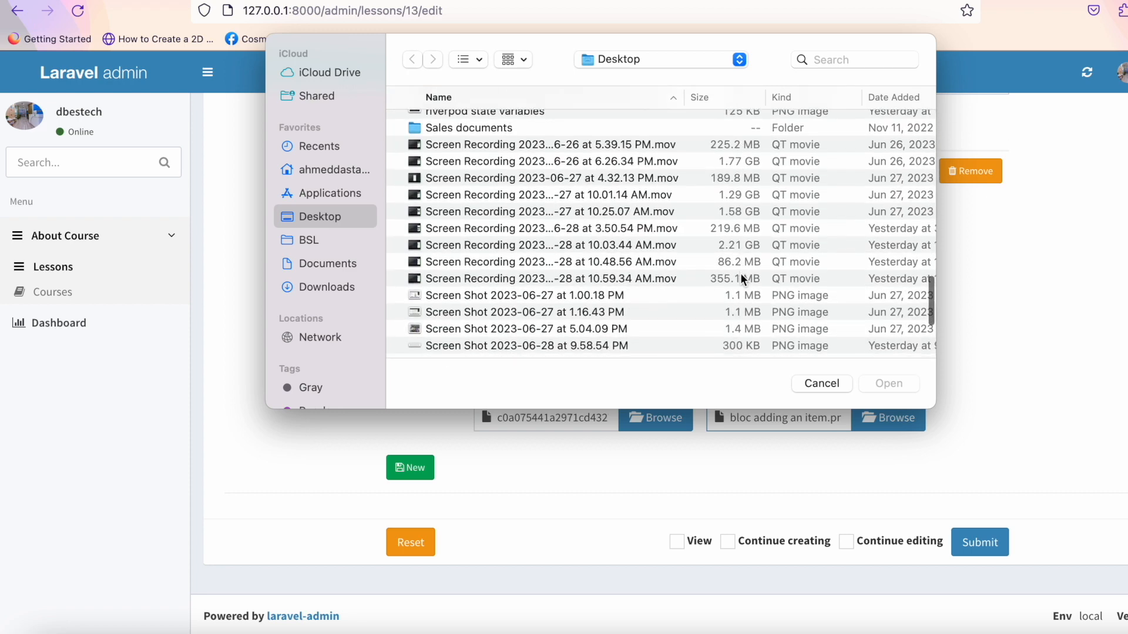
pyautogui.scroll(-5, 743, 278)
pyautogui.scroll(3, 743, 278)
pyautogui.scroll(2, 742, 278)
pyautogui.scroll(5, 742, 278)
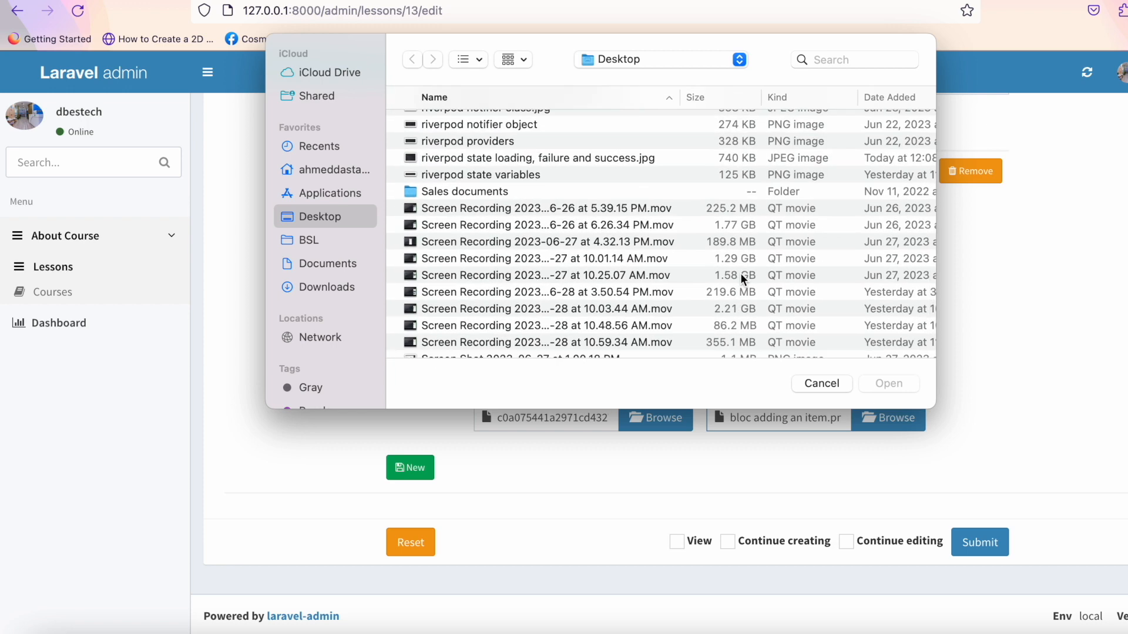
pyautogui.scroll(-1, 743, 278)
pyautogui.hscroll(2, 743, 278)
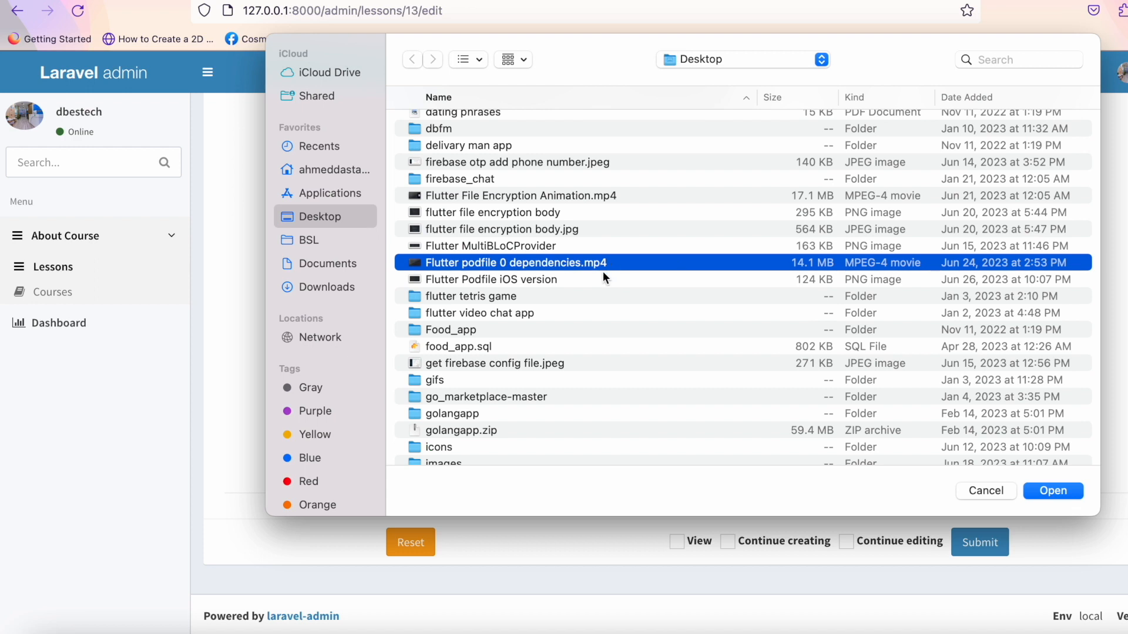
pyautogui.click(1053, 490)
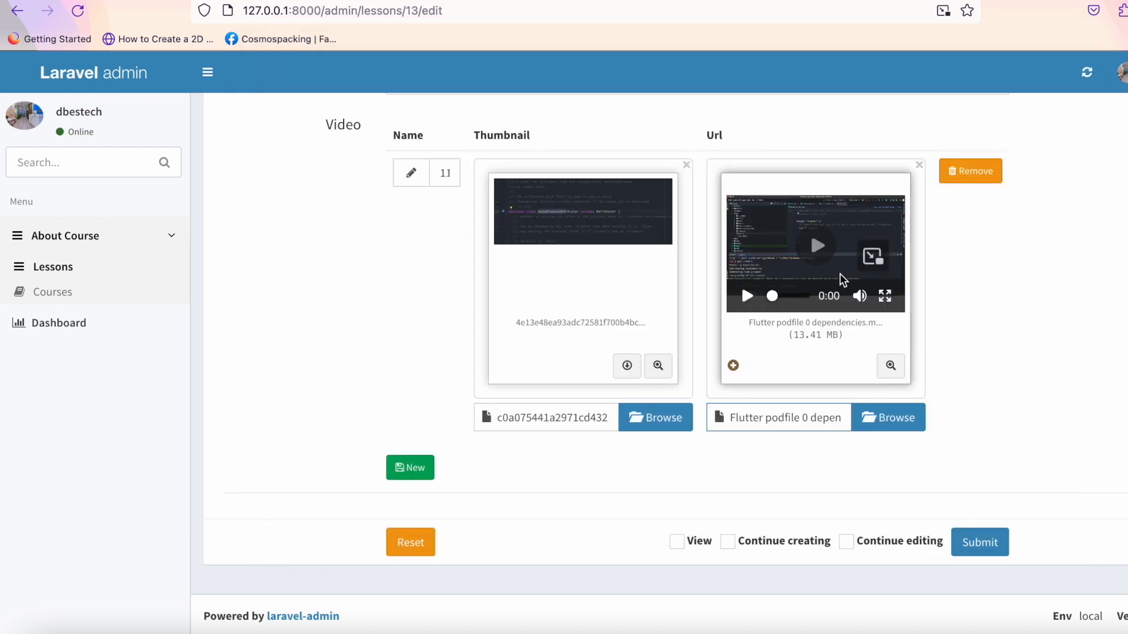
# Submit lesson tes to save it with the new video.
pyautogui.scroll(3, 381, 405)
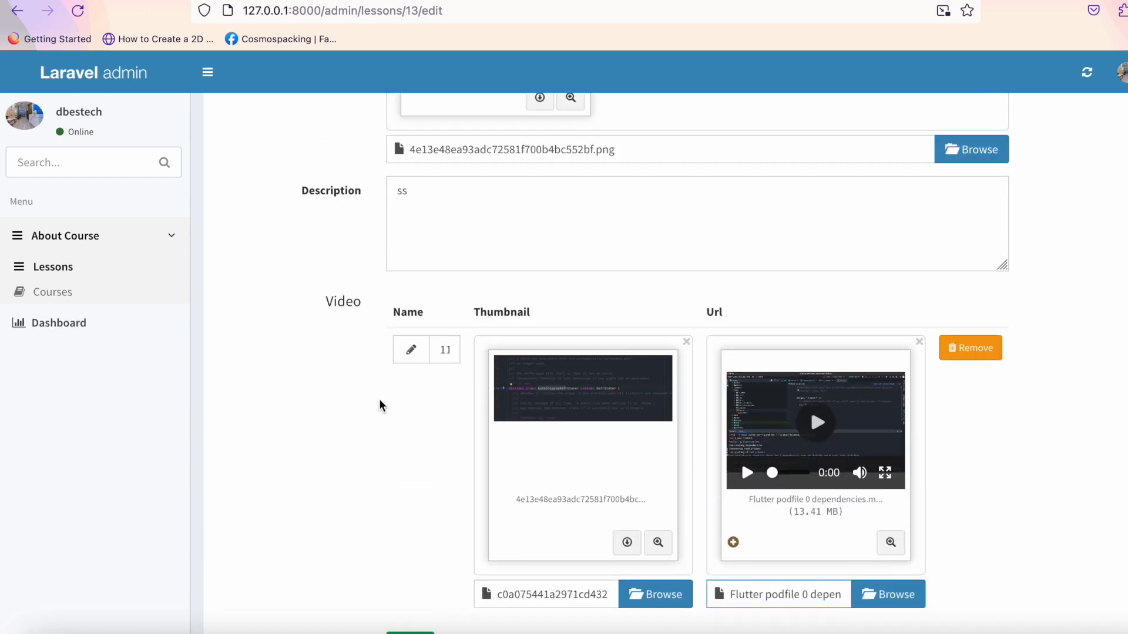
pyautogui.scroll(-2, 381, 405)
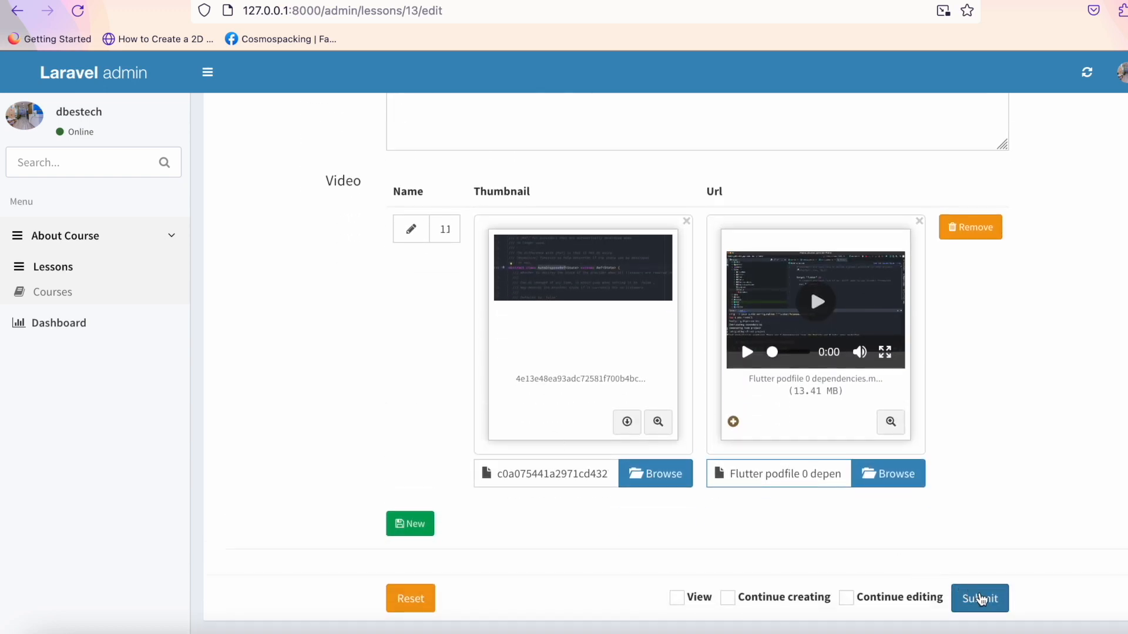
pyautogui.click(978, 598)
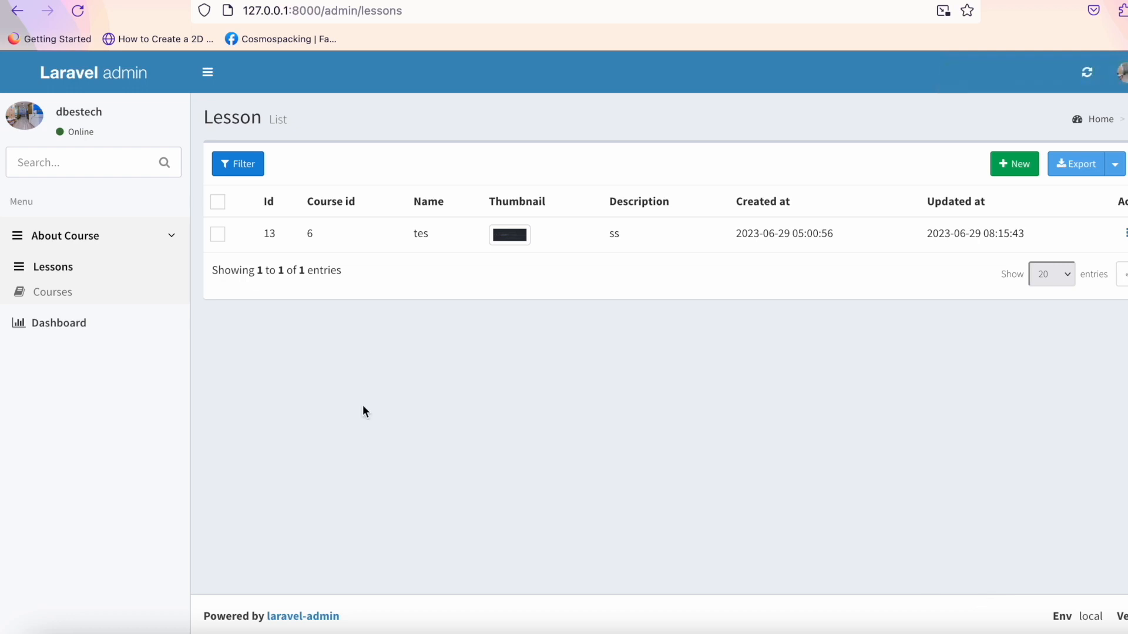
# Reopen lesson tes and play the attached video preview.
pyautogui.click(1125, 234)
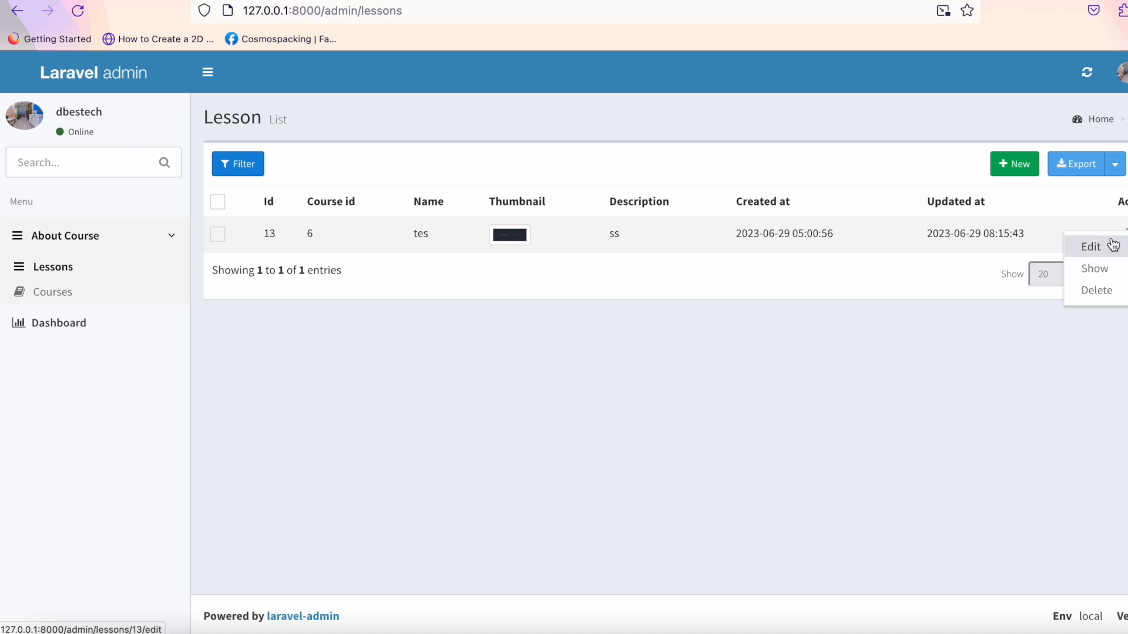
pyautogui.click(1091, 244)
pyautogui.scroll(-10, 1016, 352)
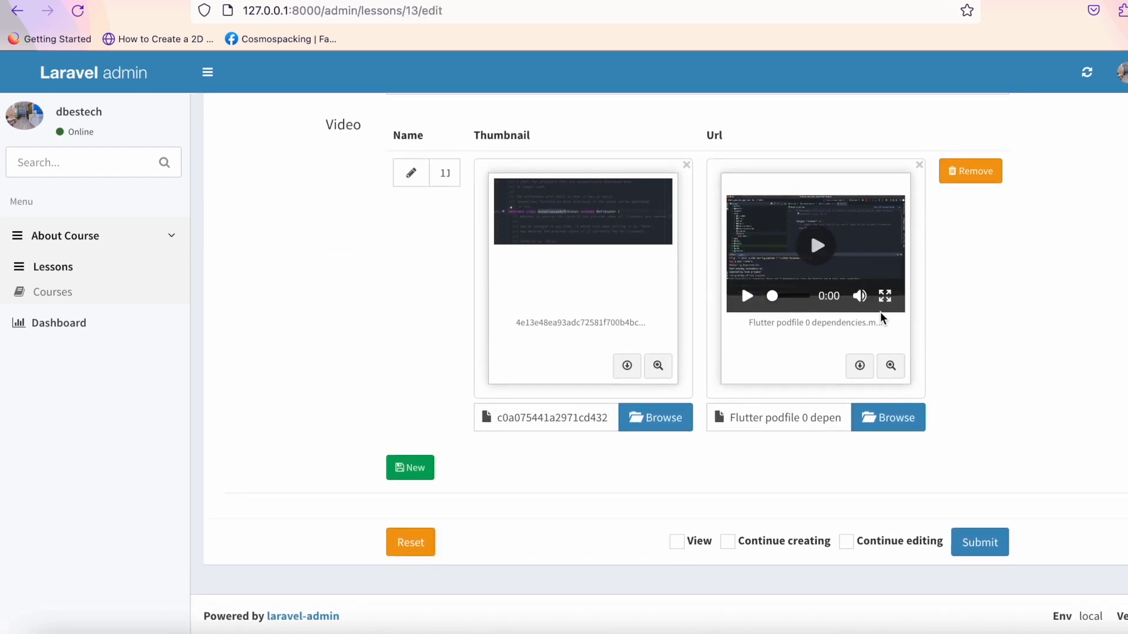
pyautogui.click(814, 249)
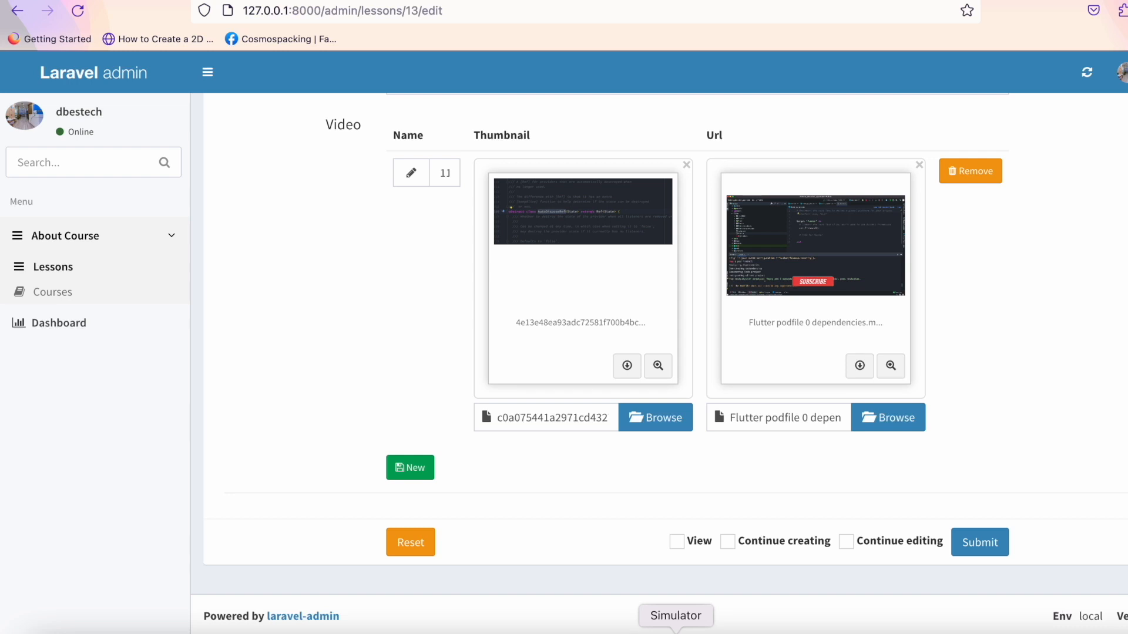
pyautogui.click(675, 632)
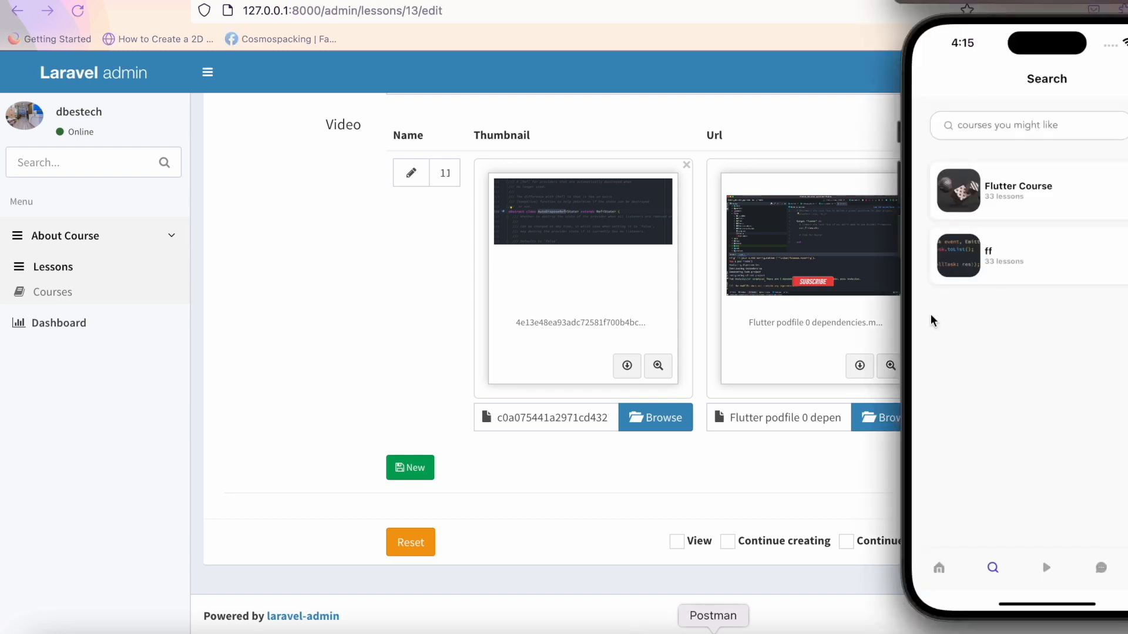
pyautogui.click(1017, 277)
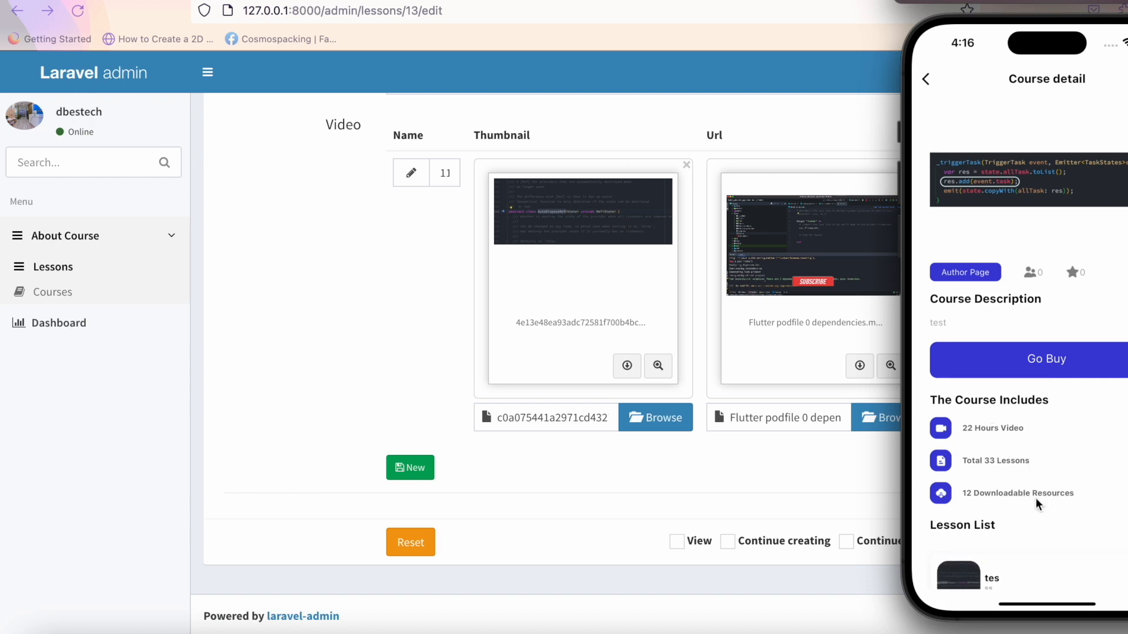
pyautogui.click(999, 572)
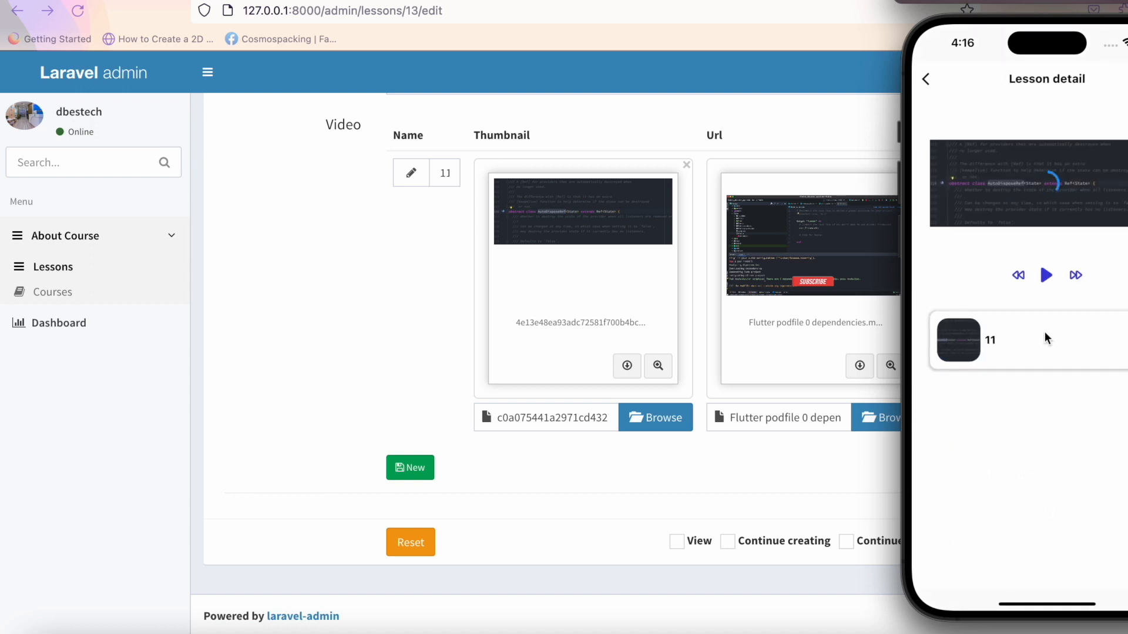
pyautogui.click(1047, 276)
pyautogui.click(1019, 276)
pyautogui.click(924, 87)
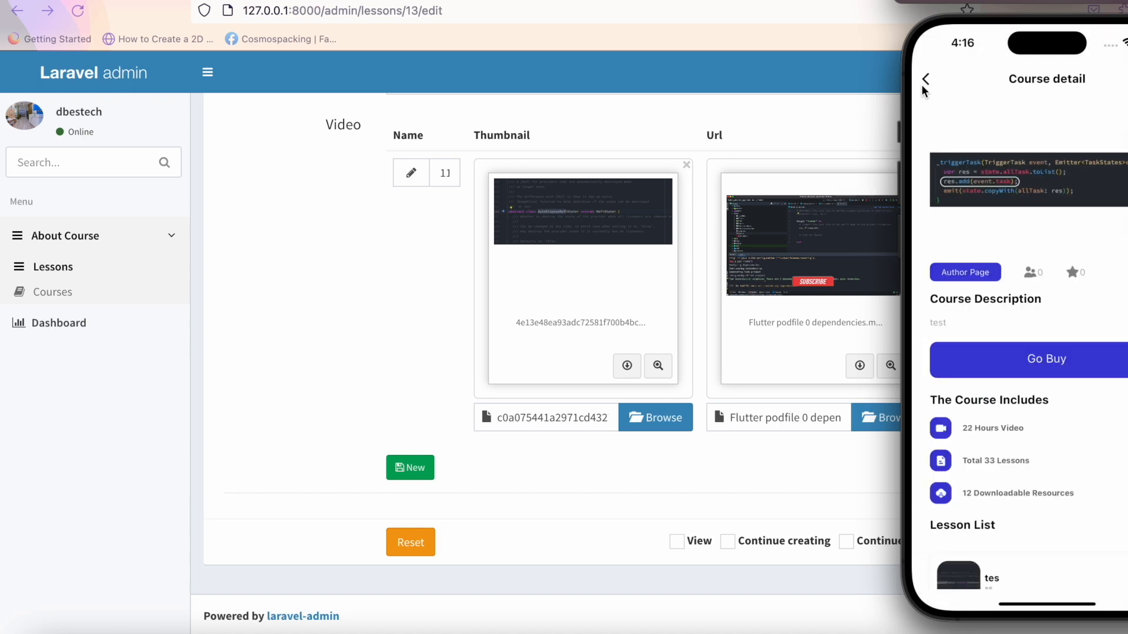
pyautogui.click(925, 87)
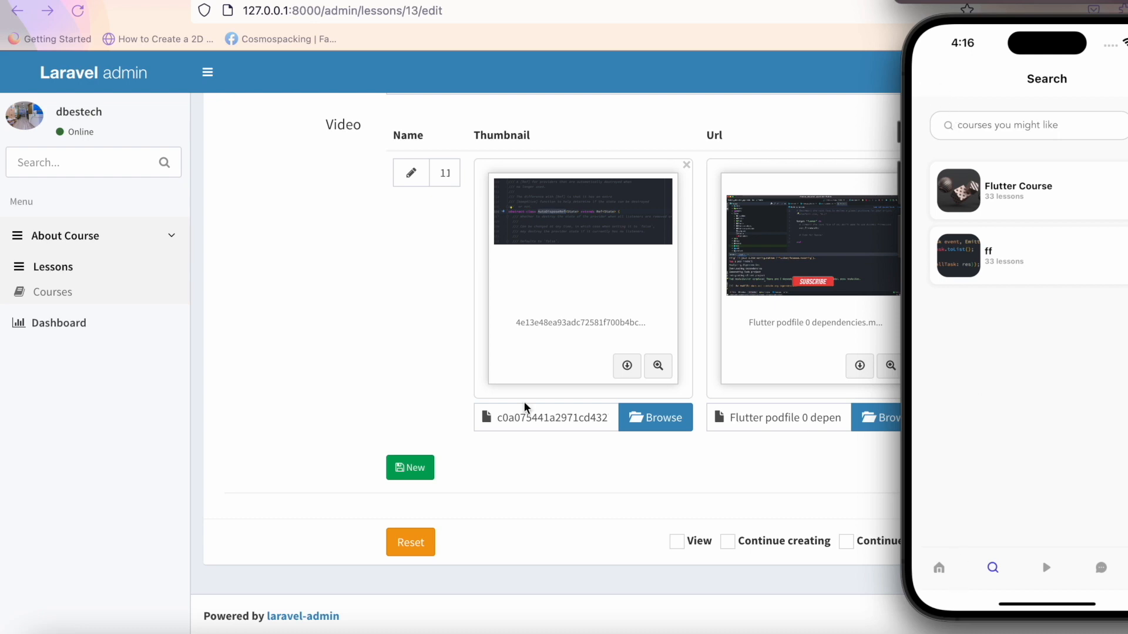
pyautogui.click(358, 358)
pyautogui.scroll(15, 332, 304)
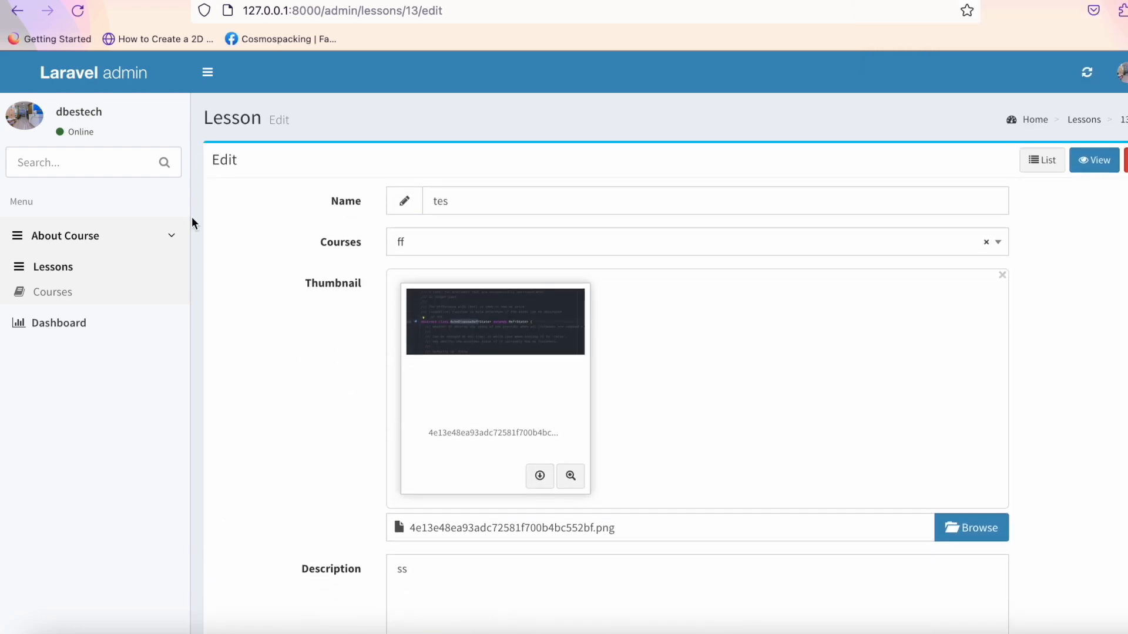
# Look over the new-course form and the Courses and Lessons lists, then reload the course list.
pyautogui.click(83, 300)
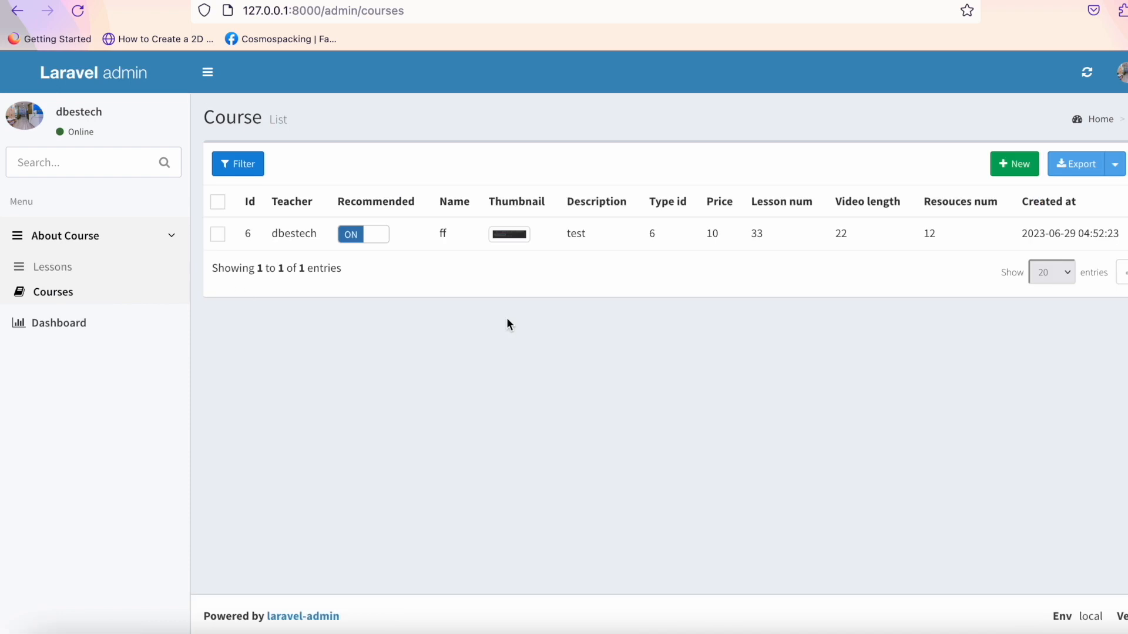
pyautogui.click(1006, 163)
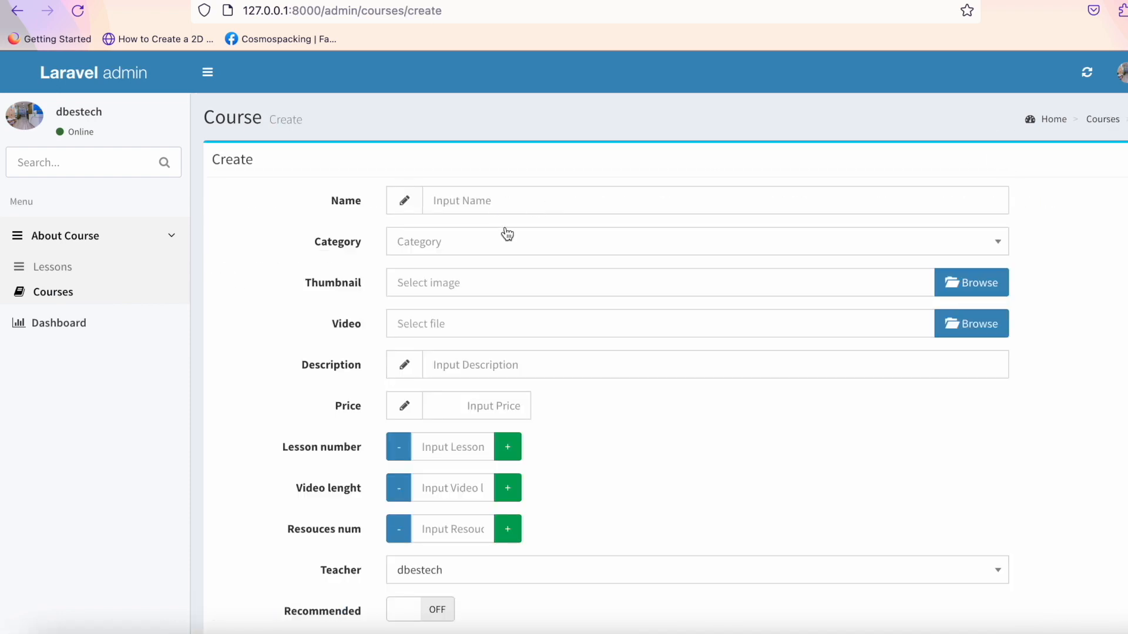
pyautogui.scroll(-3, 518, 499)
pyautogui.scroll(3, 519, 499)
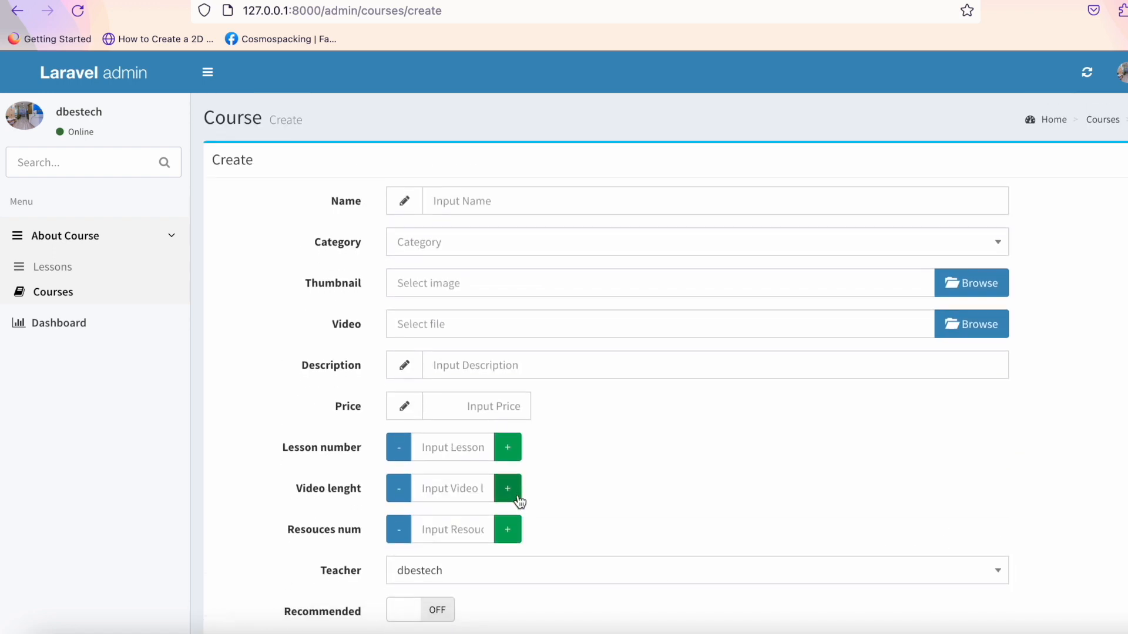
pyautogui.scroll(-2, 485, 425)
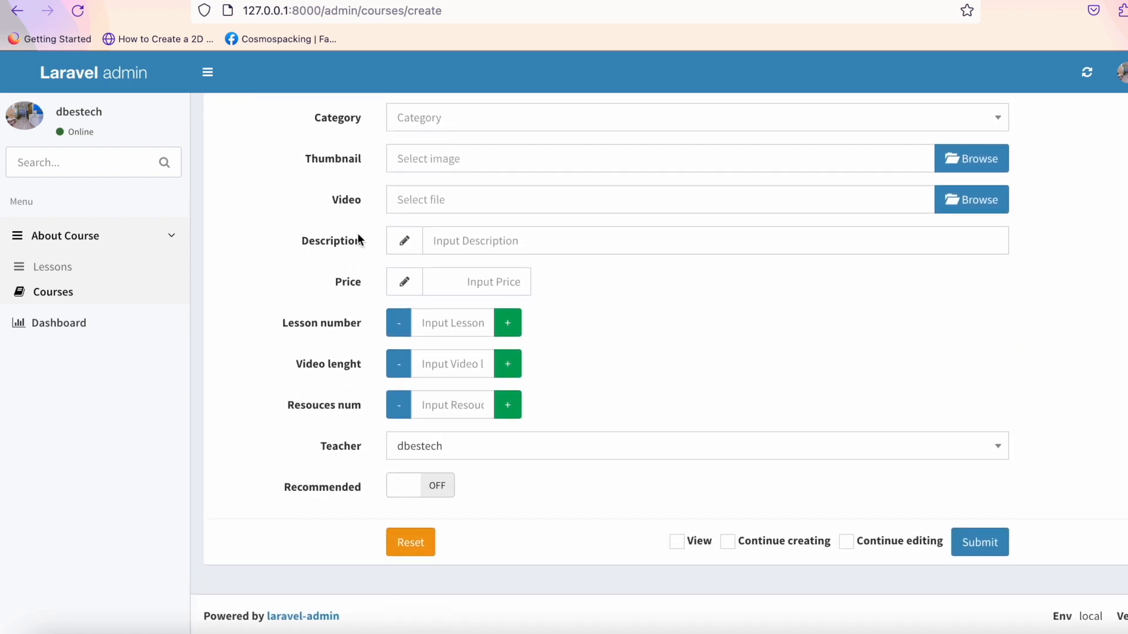
pyautogui.click(54, 296)
pyautogui.click(53, 269)
pyautogui.click(57, 295)
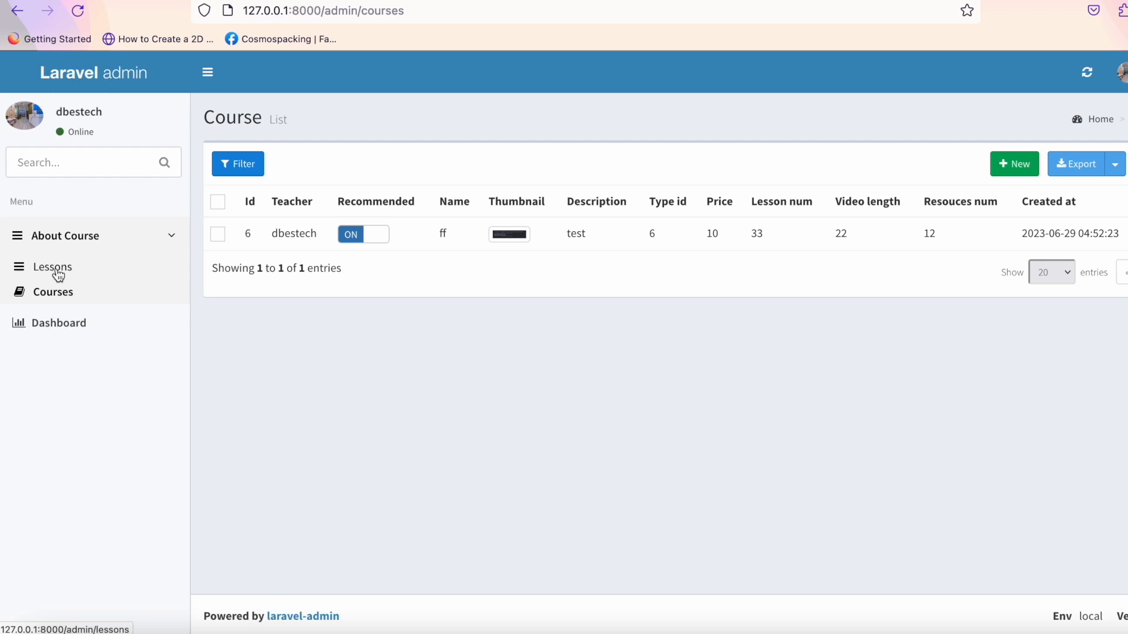
pyautogui.click(107, 297)
# Create a new course named 'Flutter BLoC Course TDD' in the Programming category.
pyautogui.click(1008, 170)
pyautogui.click(609, 208)
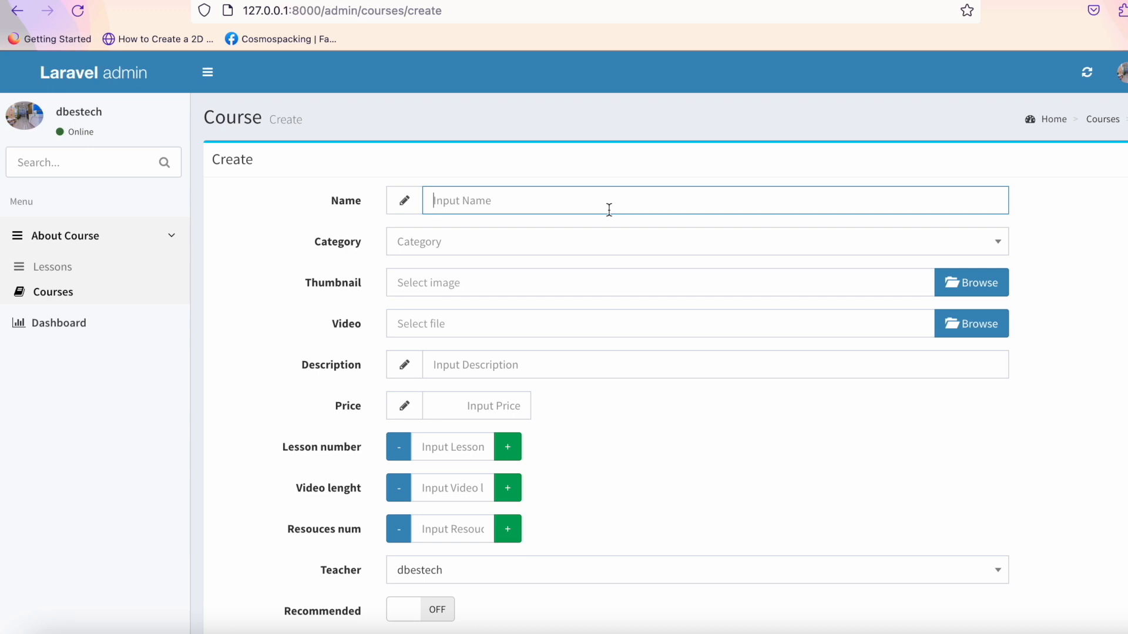
pyautogui.write('Flutter BLoC Course TDD')
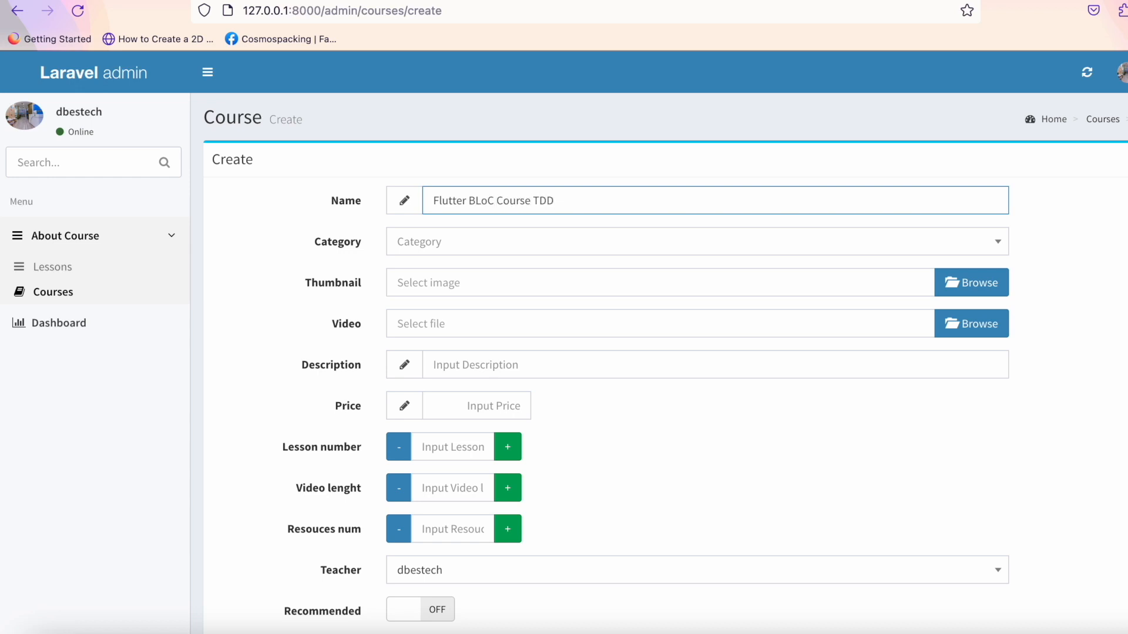
pyautogui.click(543, 242)
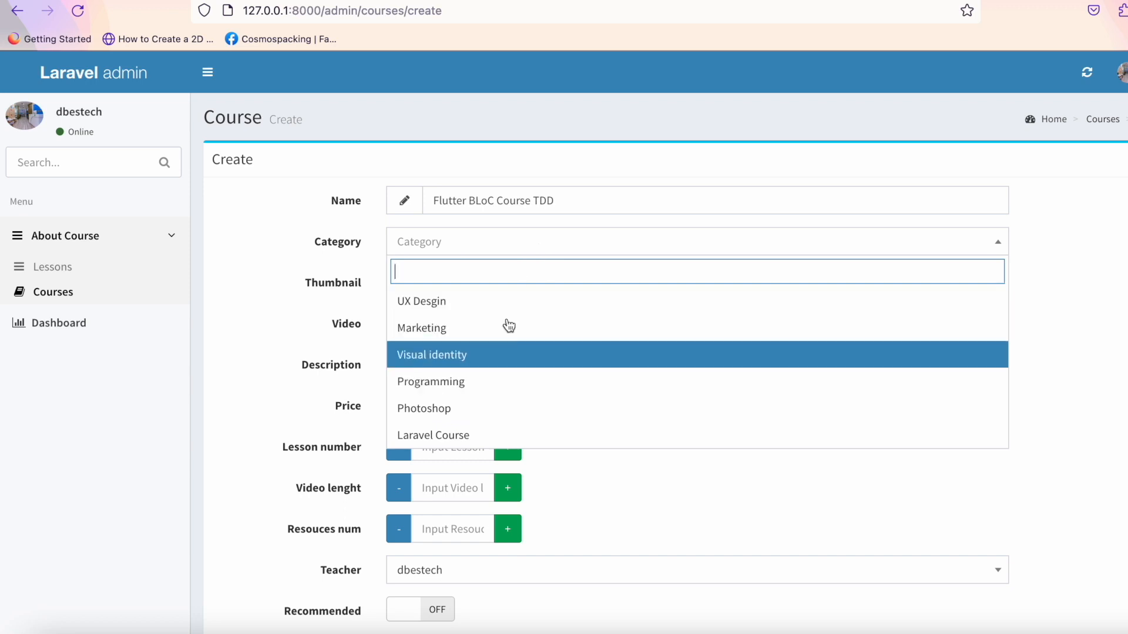
pyautogui.click(482, 388)
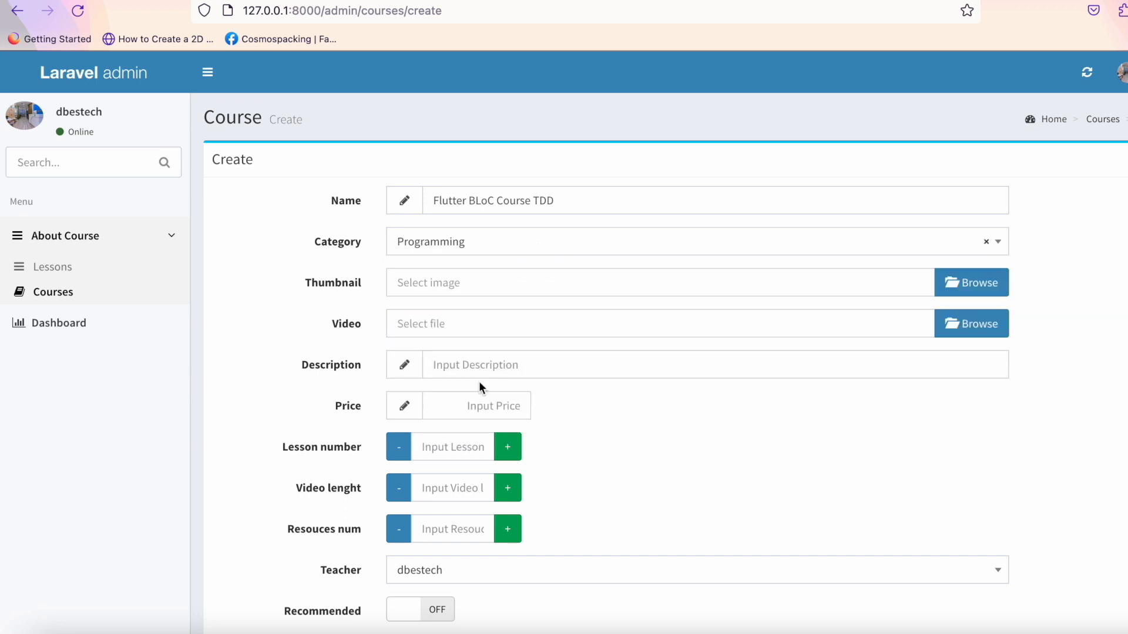
pyautogui.click(976, 283)
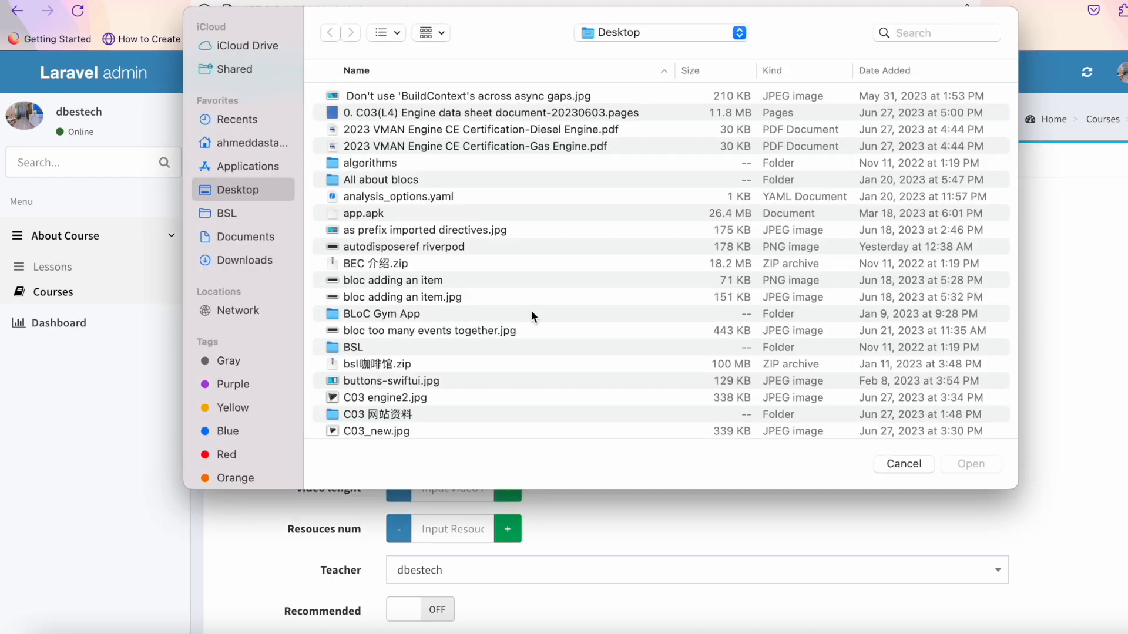
# Attach import directives as prefix.jpg as the course thumbnail.
pyautogui.scroll(-5, 532, 310)
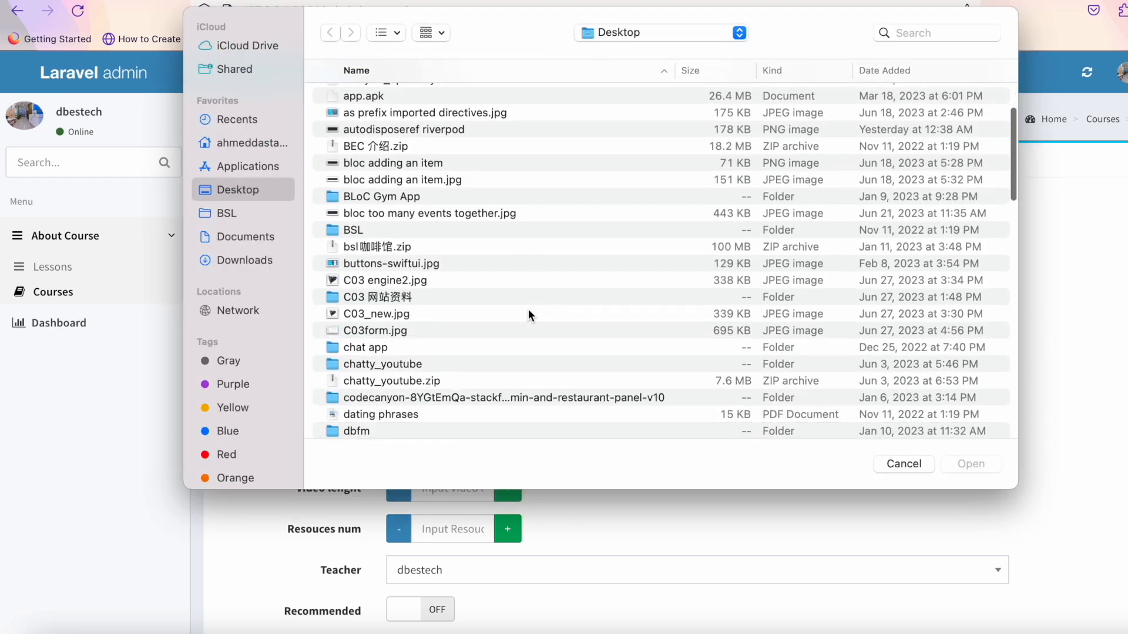
pyautogui.scroll(-6, 528, 311)
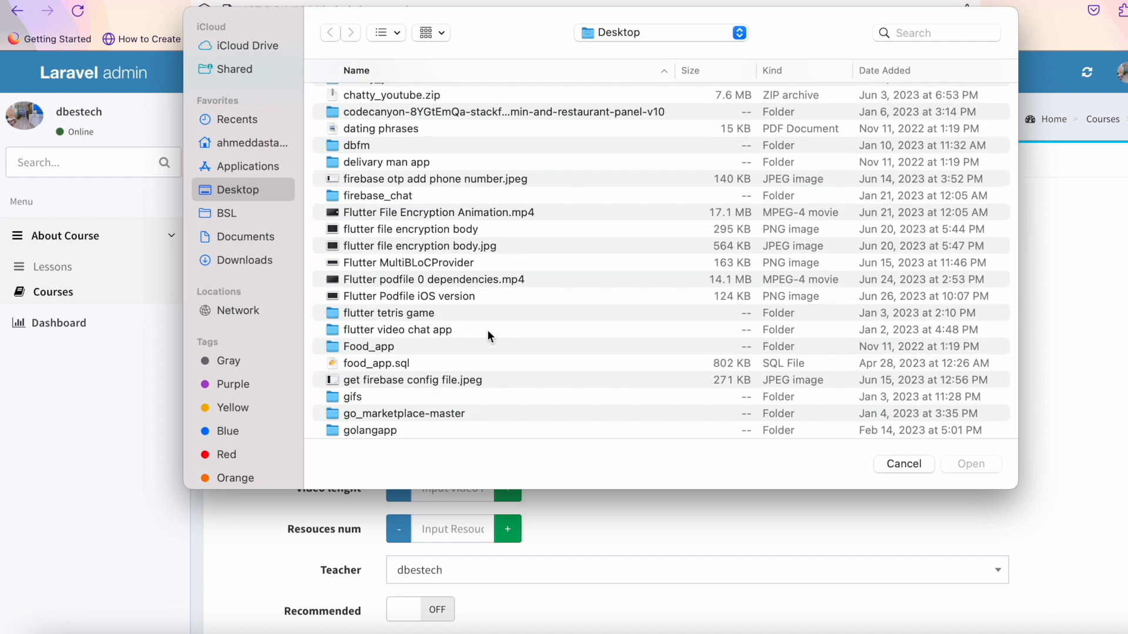
pyautogui.scroll(-3, 487, 334)
pyautogui.scroll(-4, 487, 330)
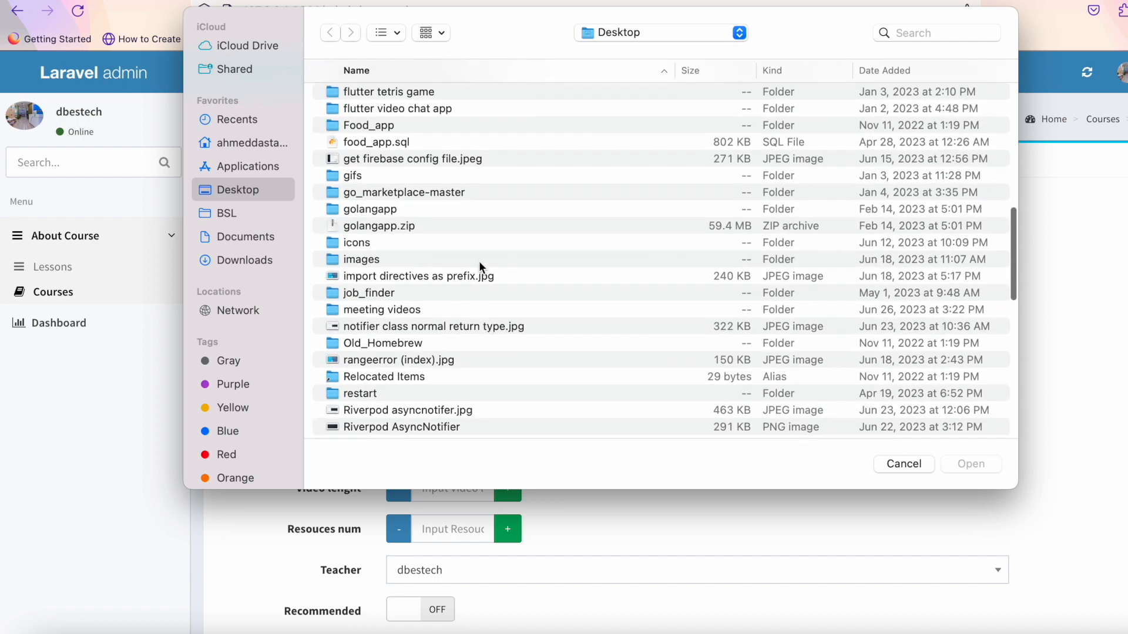
pyautogui.click(471, 278)
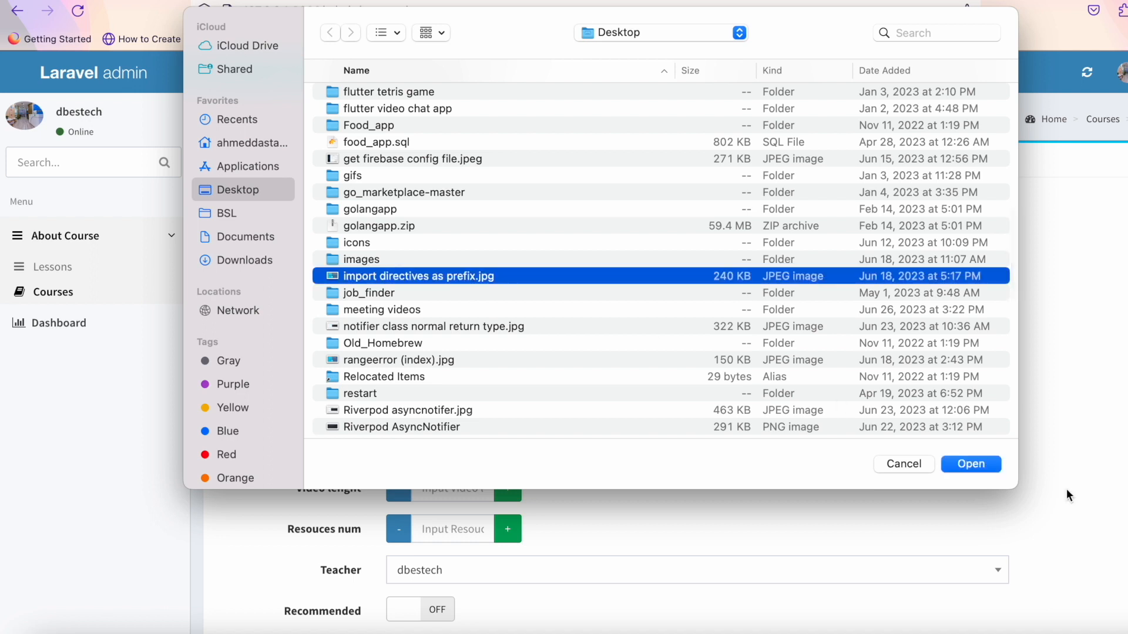
pyautogui.click(977, 463)
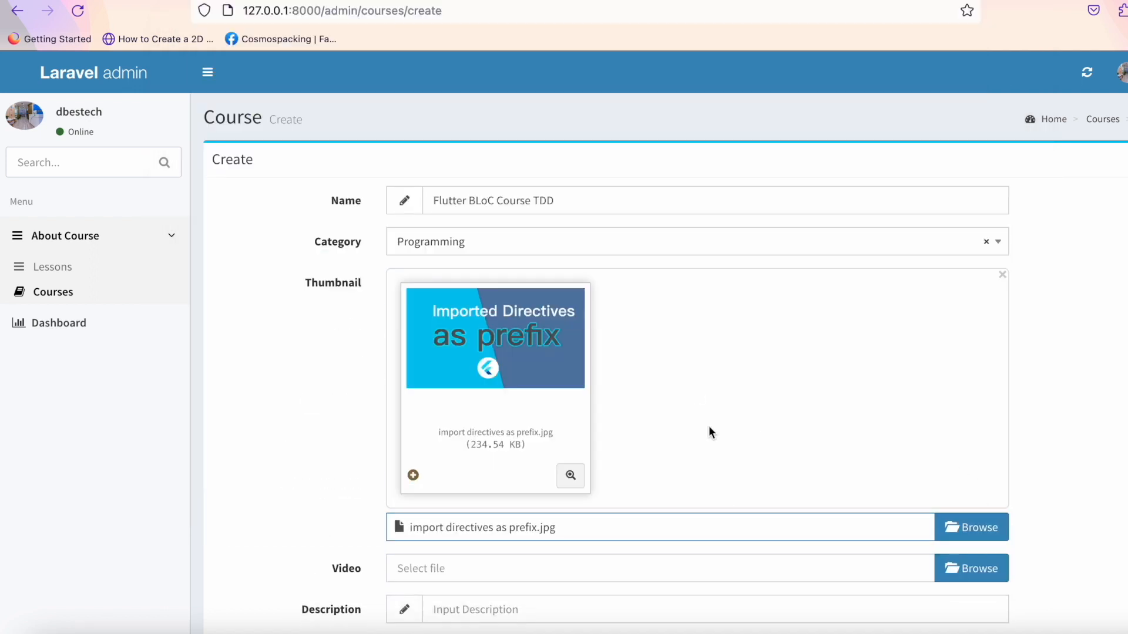
# Attach Flutter podfile 0 dependencies.mp4 as the course video.
pyautogui.scroll(-5, 710, 429)
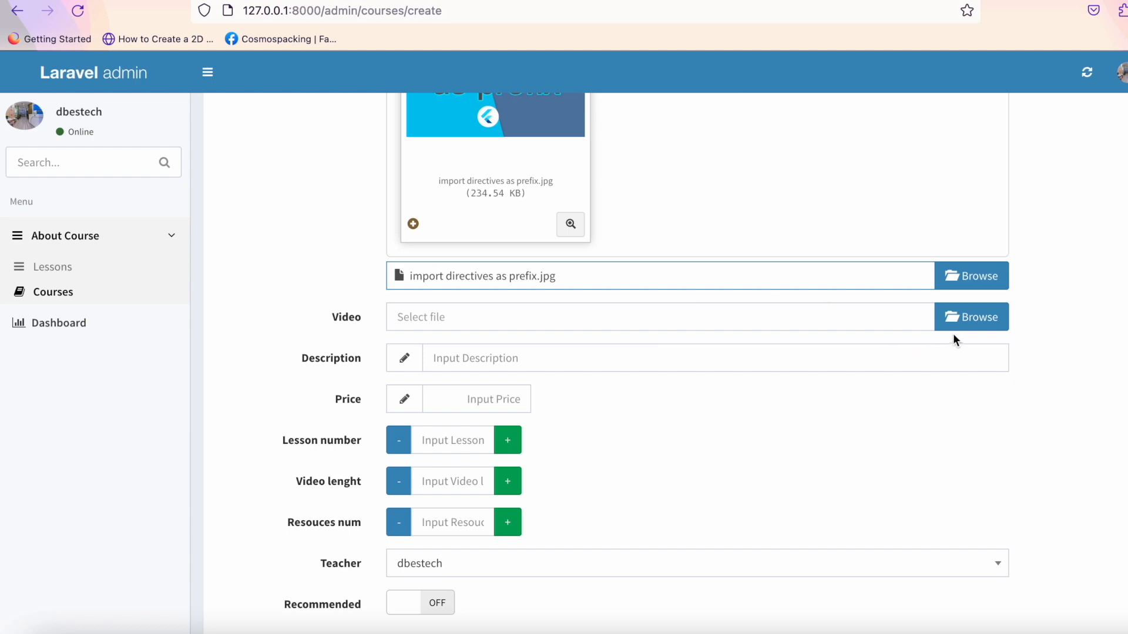
pyautogui.click(976, 326)
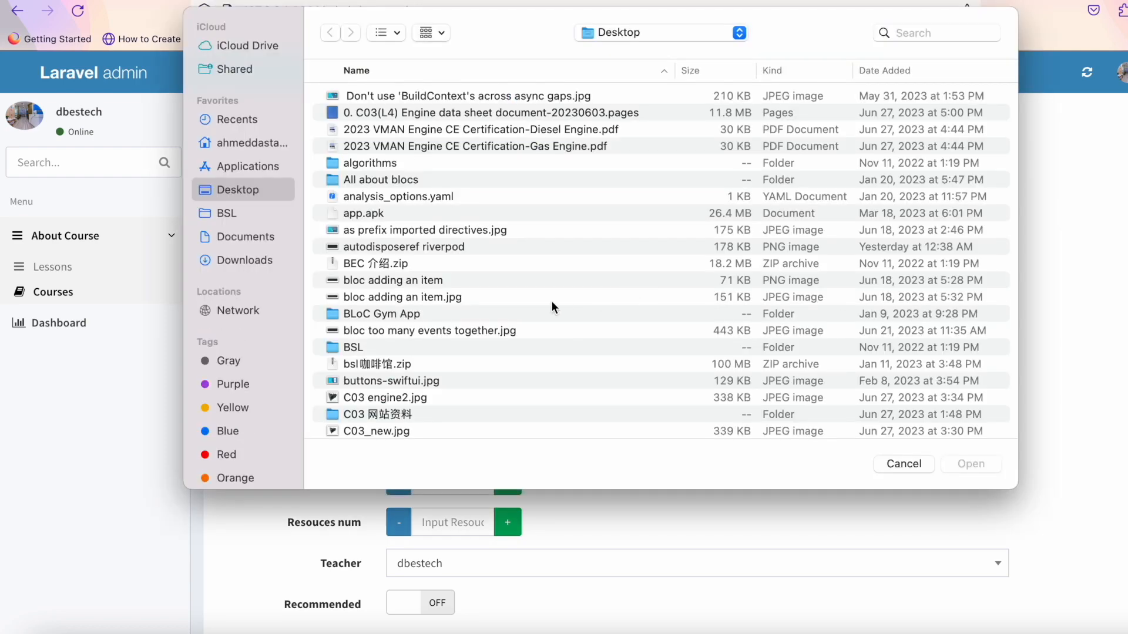
pyautogui.scroll(-10, 552, 306)
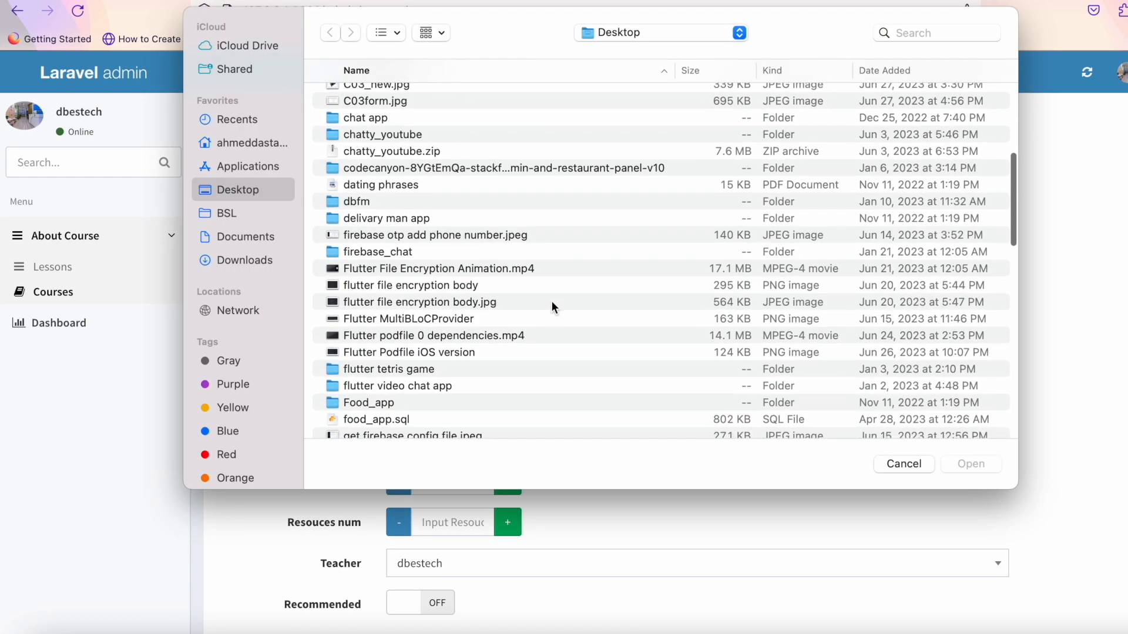
pyautogui.click(525, 335)
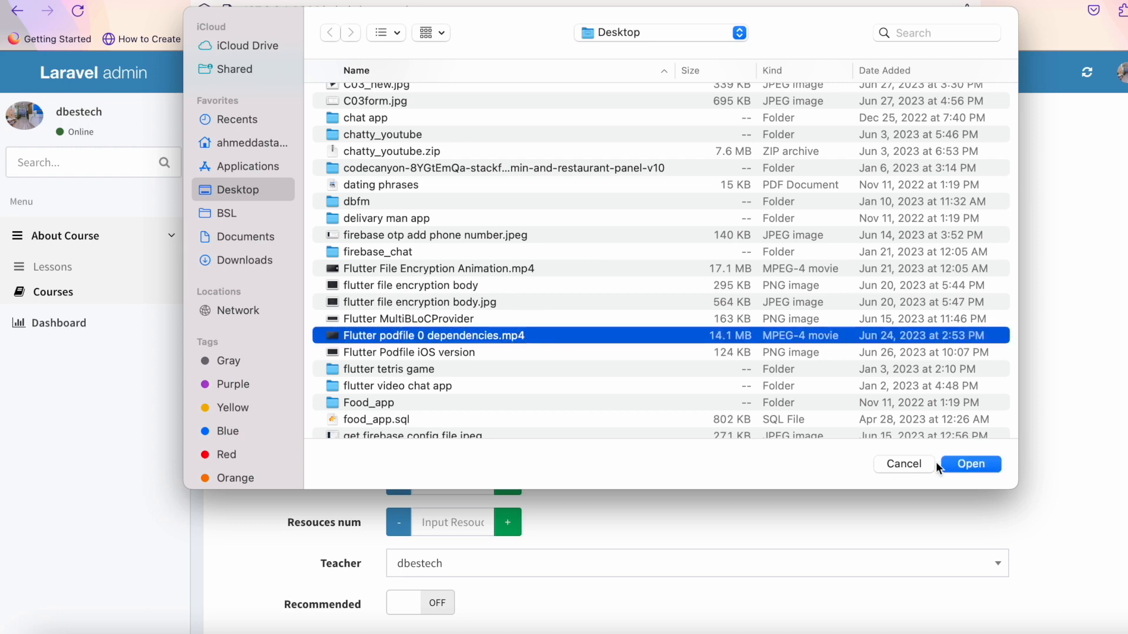
pyautogui.click(976, 464)
pyautogui.scroll(-6, 784, 428)
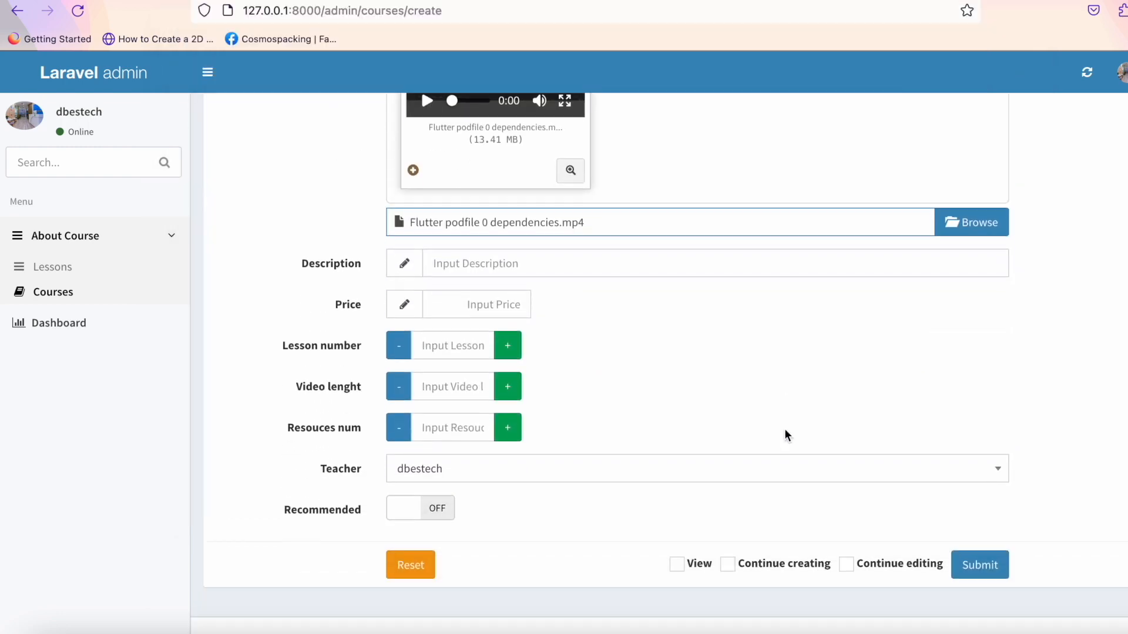
pyautogui.click(551, 264)
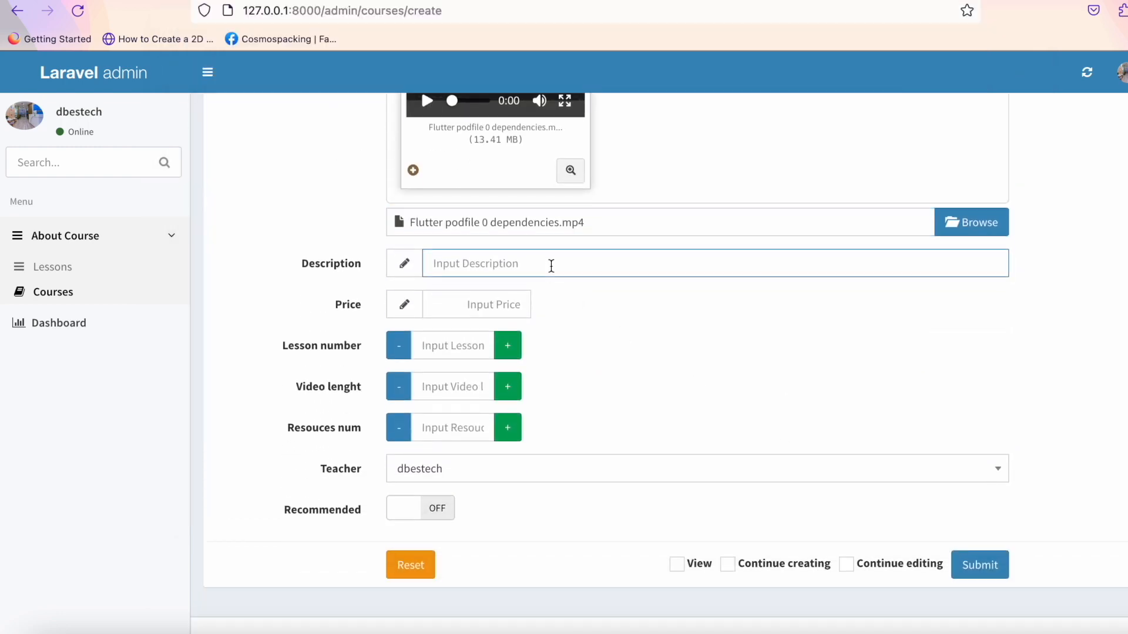
# Enter the clean-architecture description, price 30, and 12 lessons, video length and resources, then submit.
pyautogui.write('This is about clean ar')
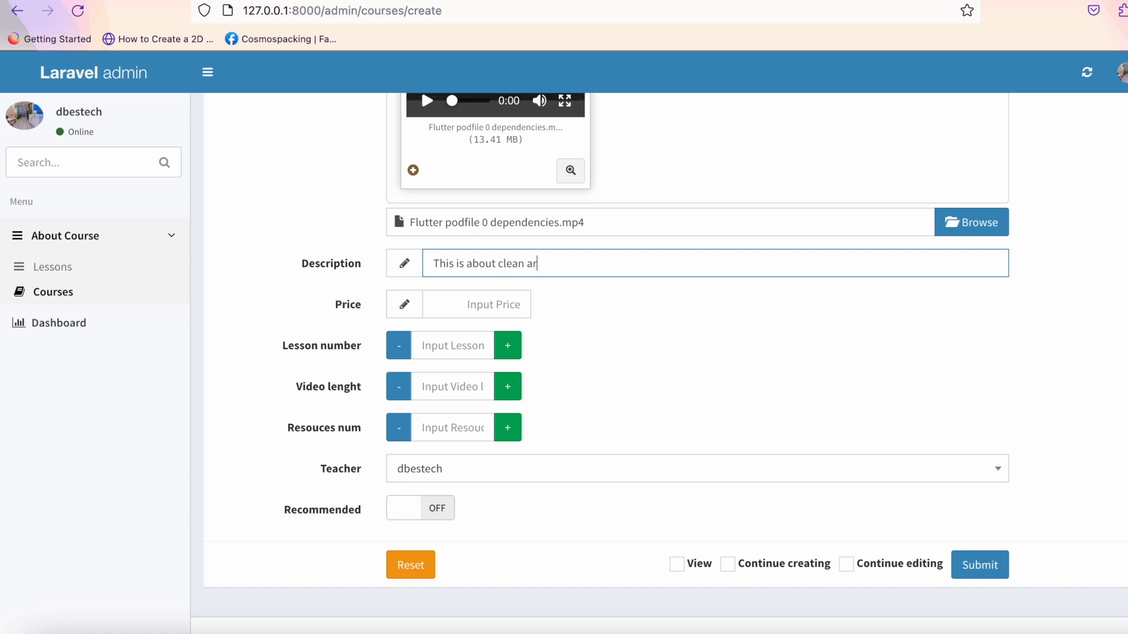
pyautogui.write('chitecture')
pyautogui.click(462, 309)
pyautogui.write('30')
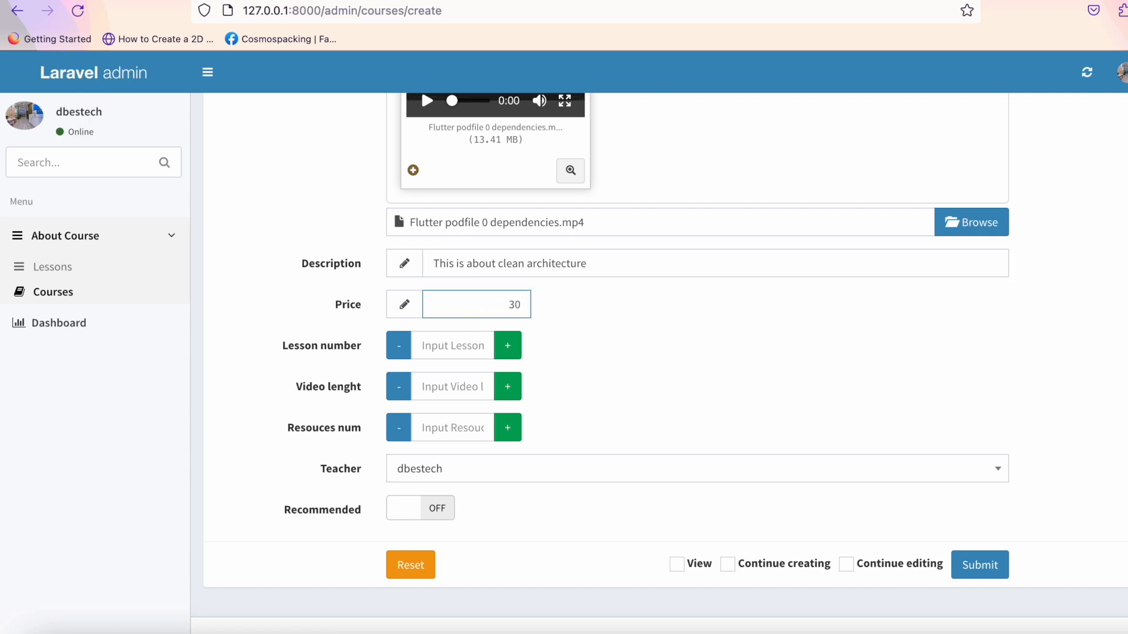
pyautogui.click(446, 347)
pyautogui.write('12')
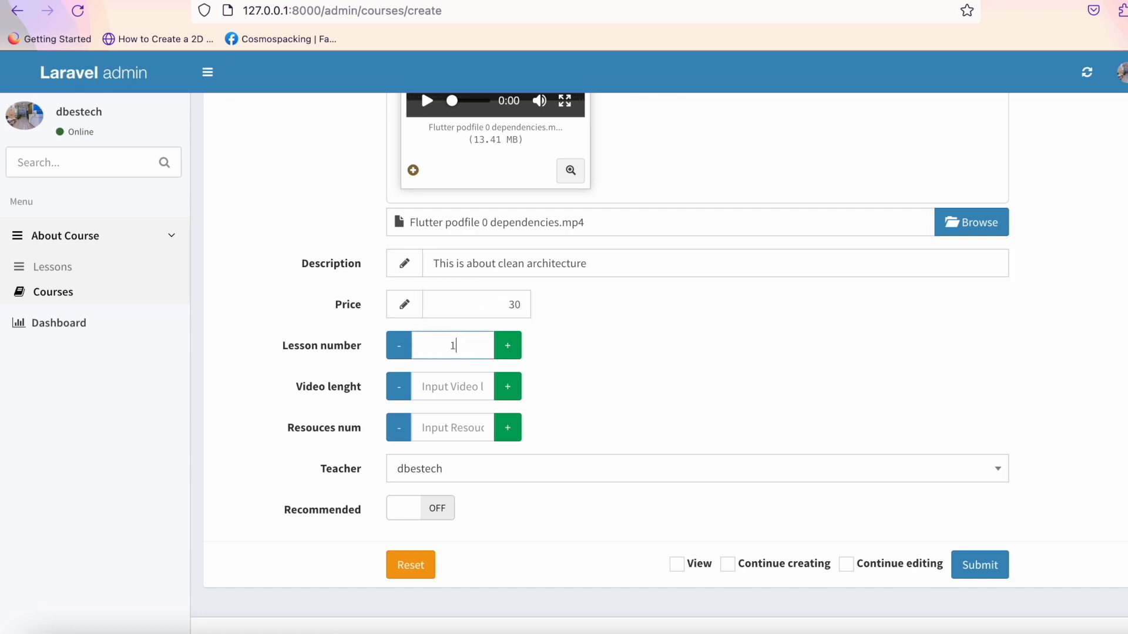
pyautogui.click(433, 387)
pyautogui.write('12')
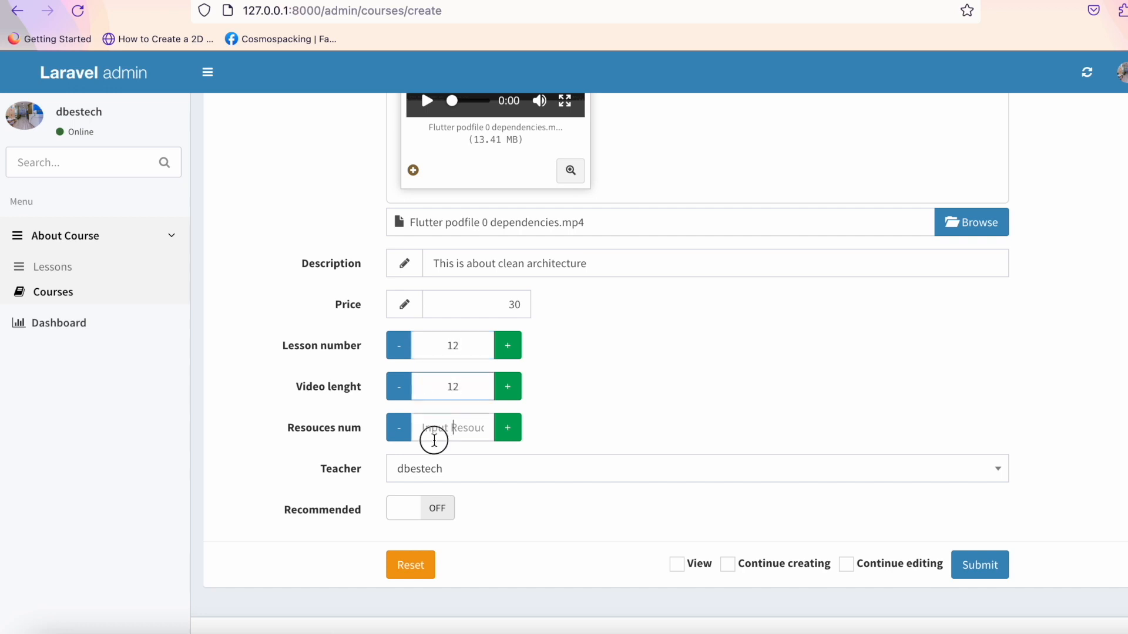
pyautogui.click(434, 434)
pyautogui.write('12')
pyautogui.click(621, 516)
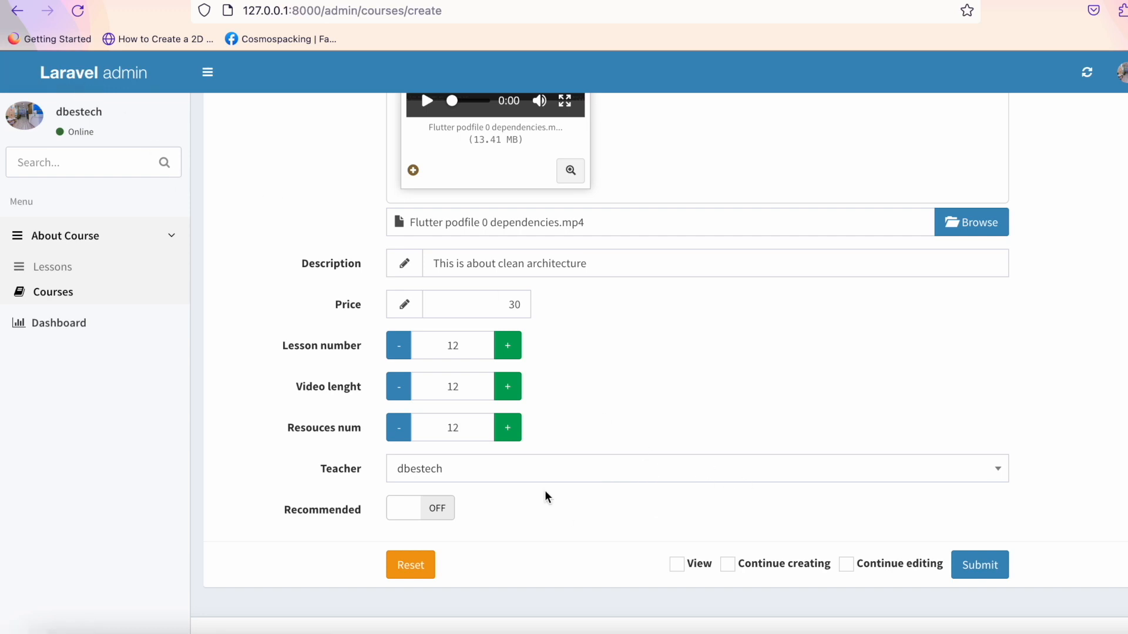
pyautogui.click(986, 570)
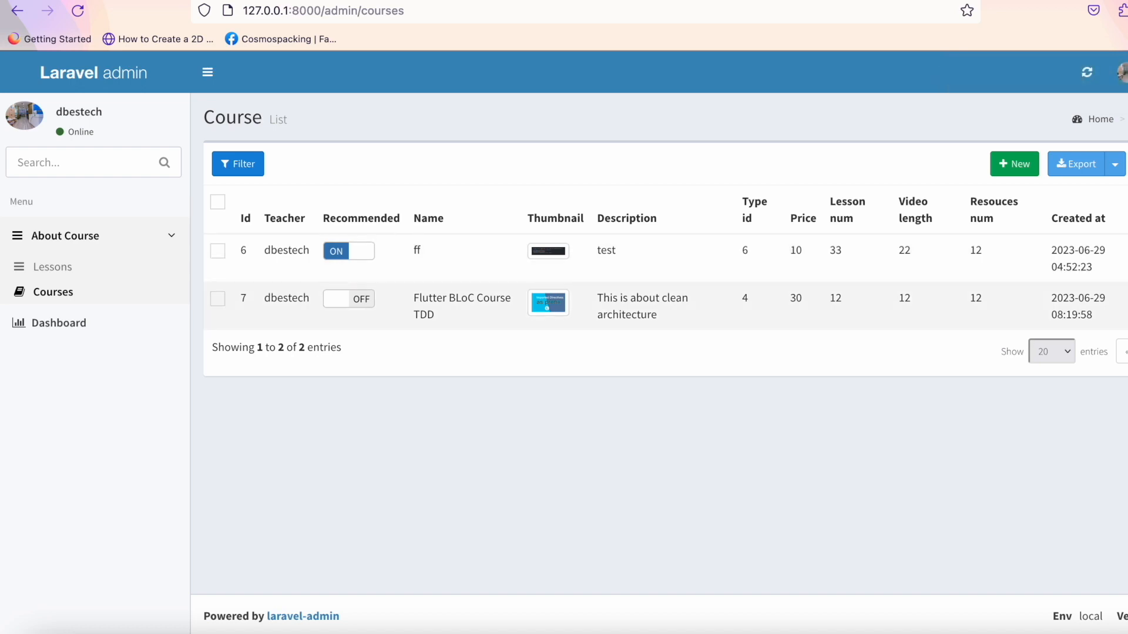
# Start a new lesson assigned to the Flutter BLoC Course TDD course.
pyautogui.click(1127, 299)
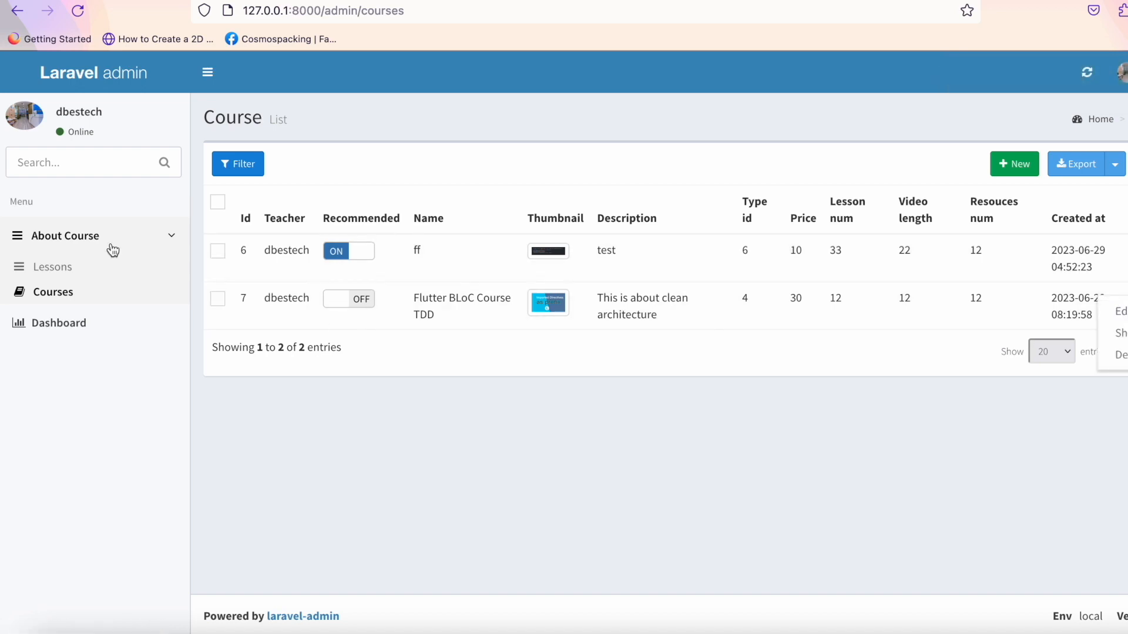
pyautogui.click(84, 271)
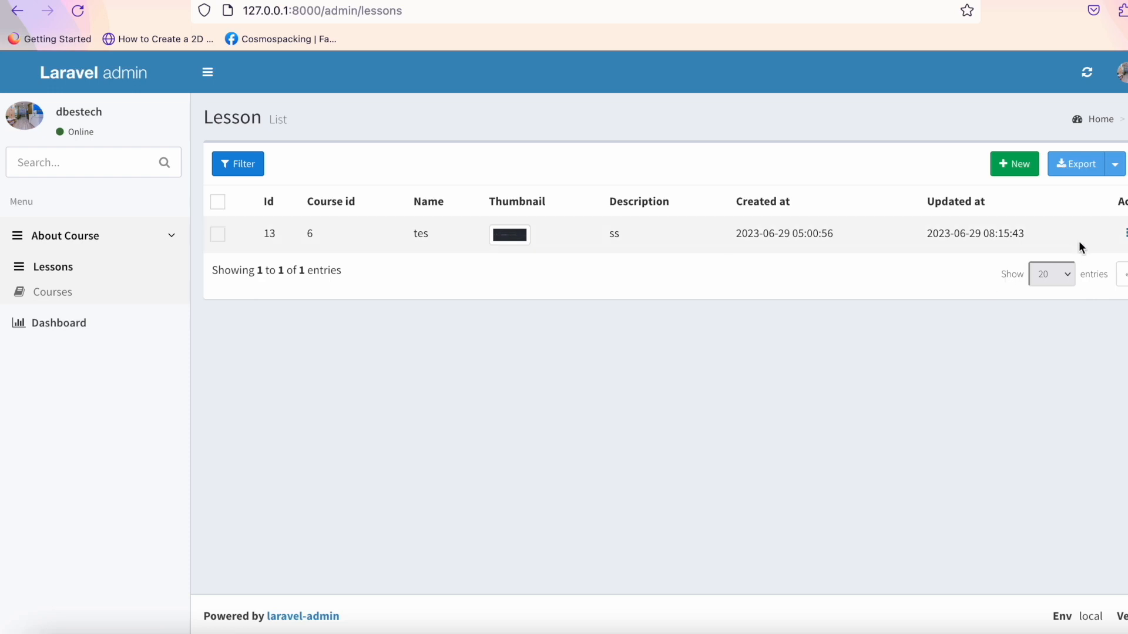
pyautogui.click(1008, 165)
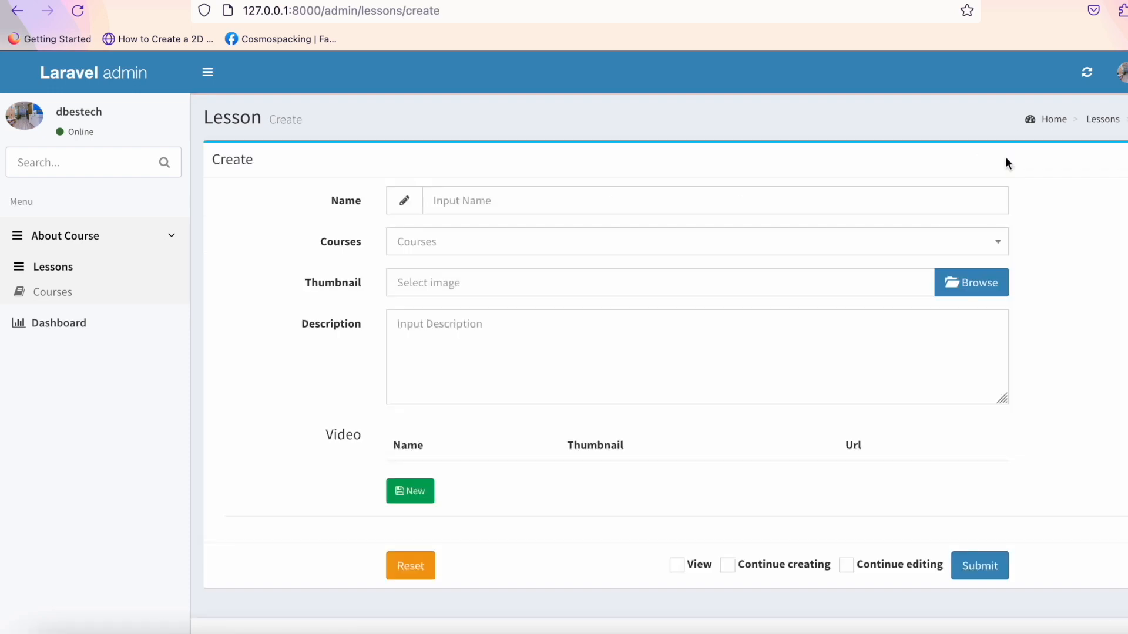
pyautogui.click(882, 242)
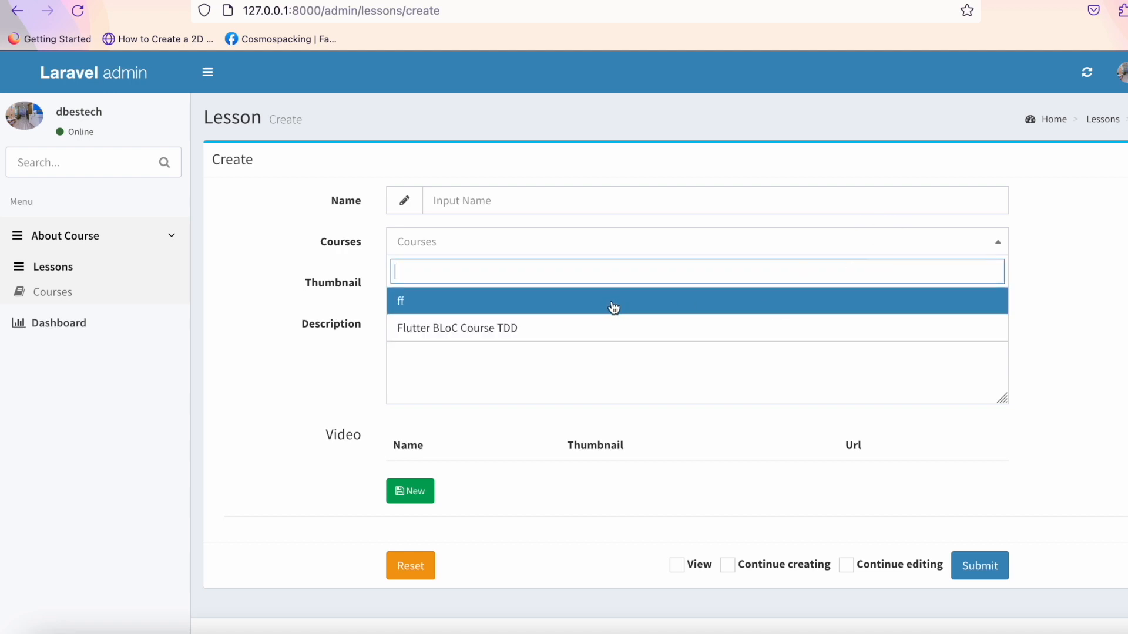
pyautogui.click(599, 327)
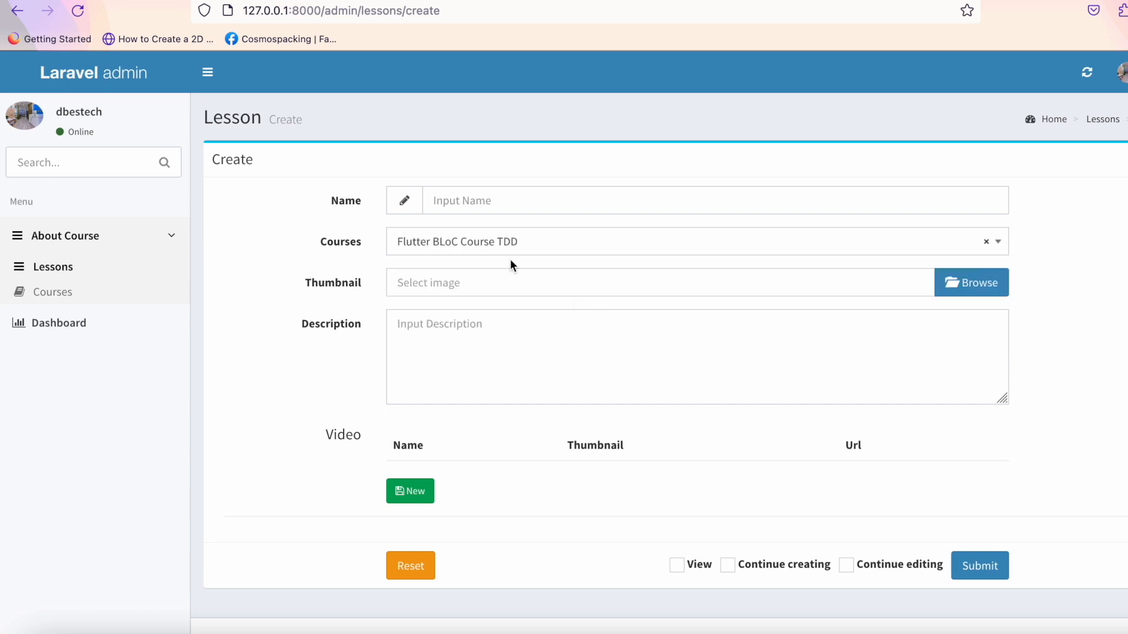
# Name the lesson 'Part 1' with bloc too many events together.jpg as its thumbnail.
pyautogui.click(453, 201)
pyautogui.write('Part 1')
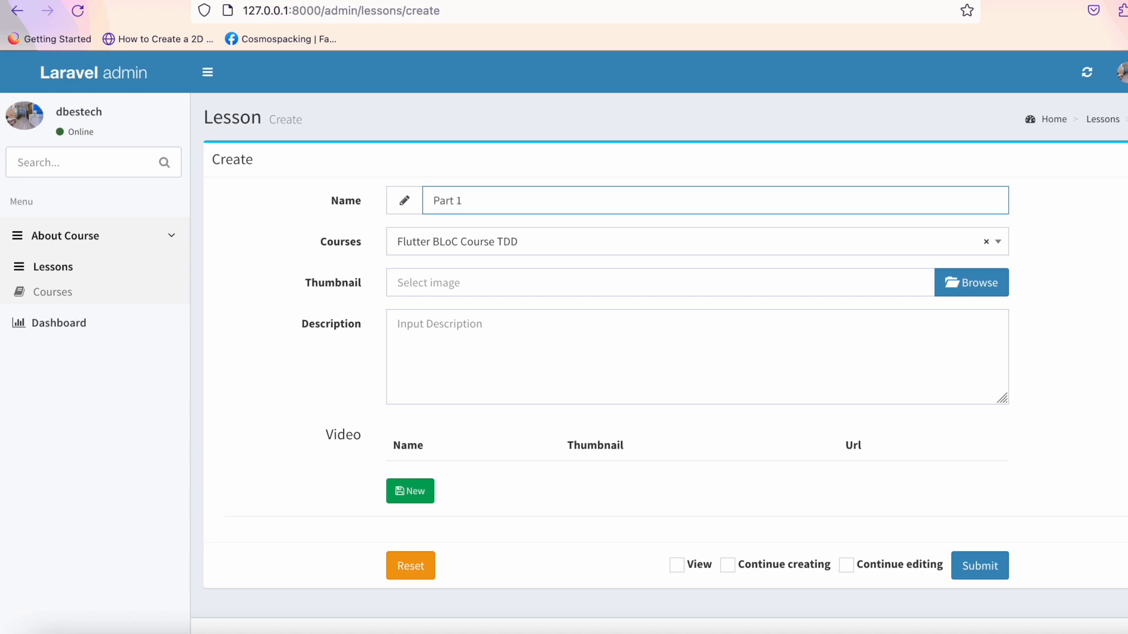
pyautogui.click(956, 302)
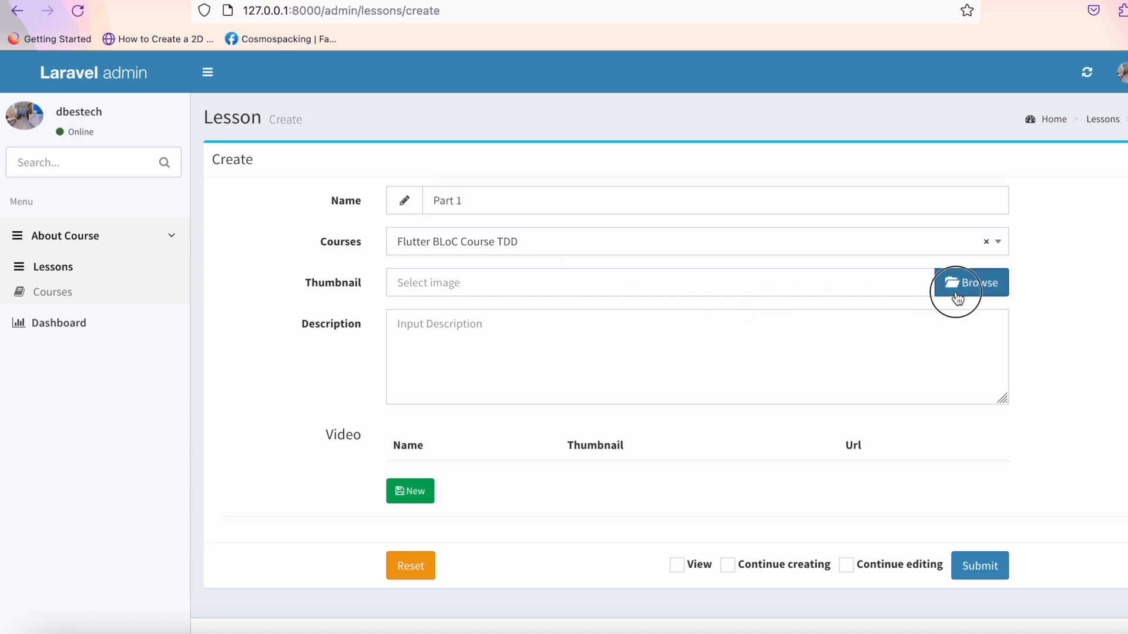
pyautogui.scroll(-3, 514, 332)
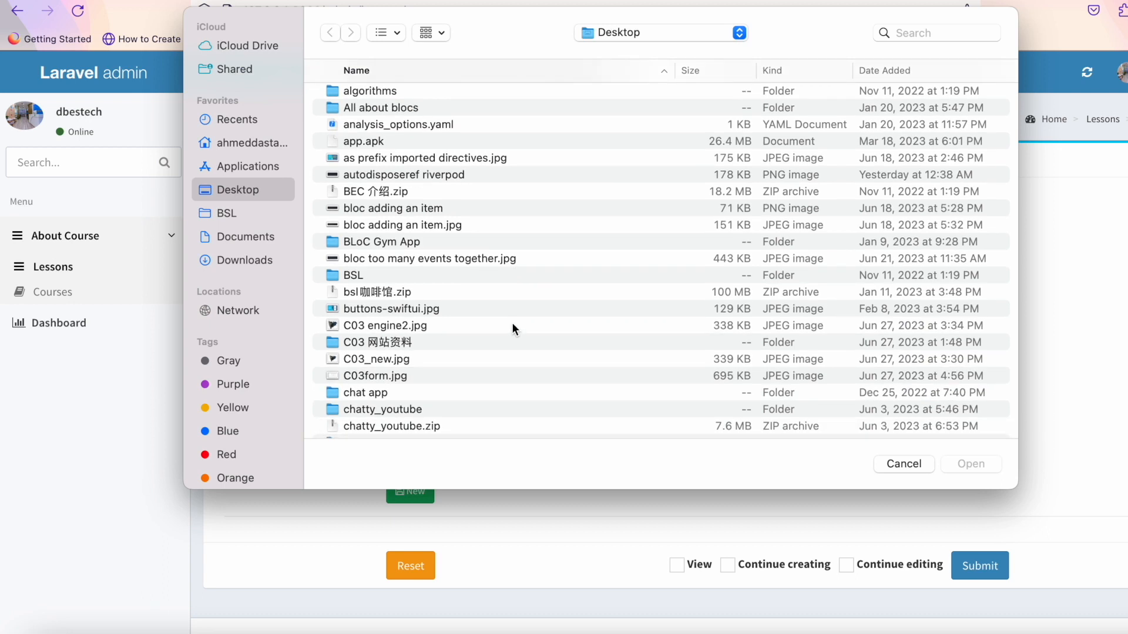
pyautogui.click(508, 259)
pyautogui.click(972, 464)
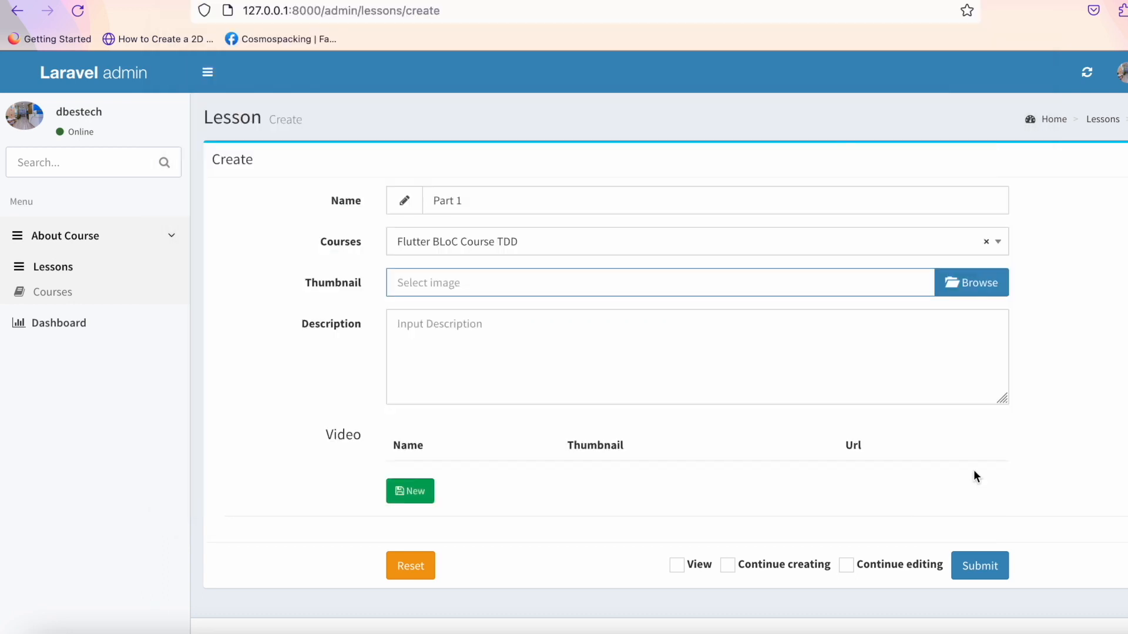
# Give the lesson the description 'It's about TDD' and add a new video entry.
pyautogui.scroll(-3, 747, 449)
pyautogui.click(748, 450)
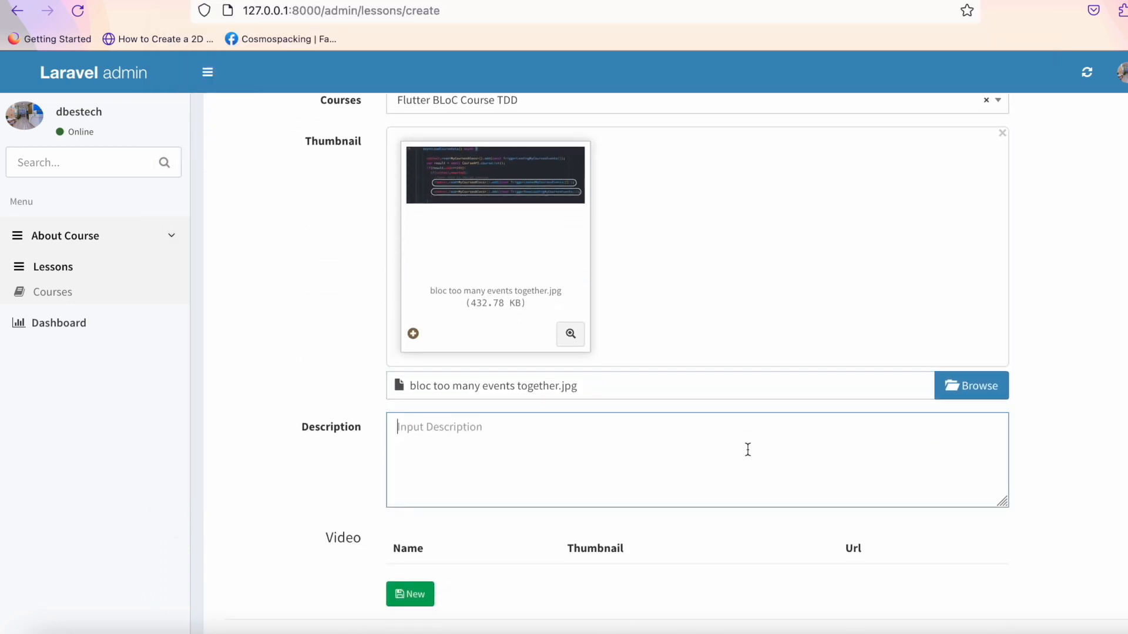
pyautogui.write('Its')
pyautogui.scroll(-2, 748, 448)
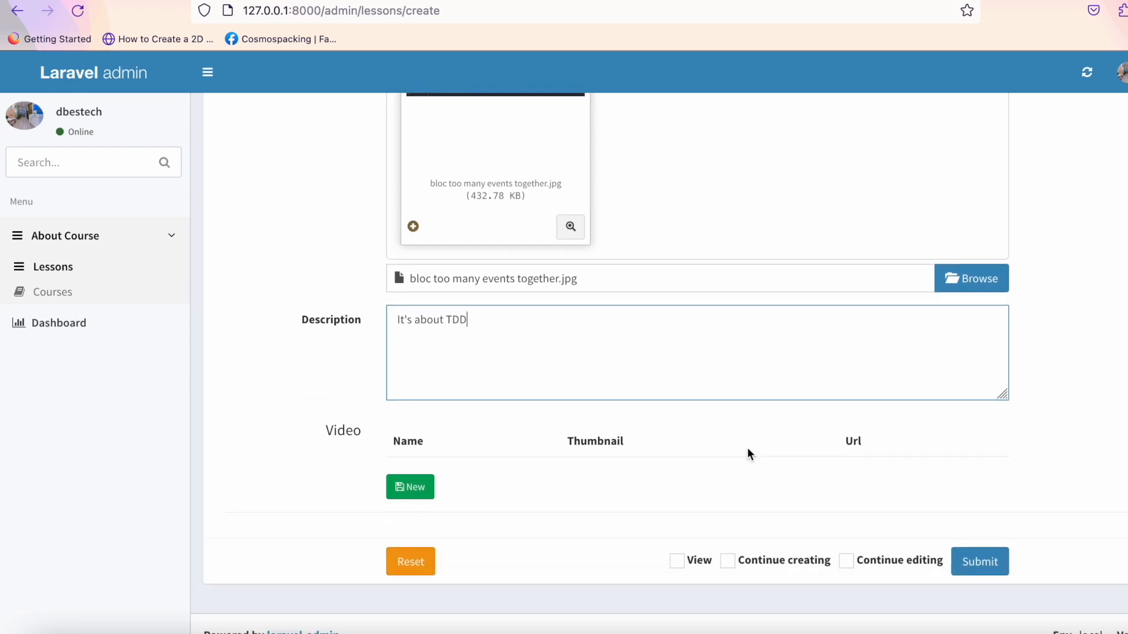
pyautogui.click(405, 490)
pyautogui.click(486, 473)
# Name the video entry 'part 1' with bloc adding an item.jpg as its thumbnail.
pyautogui.write('part 1')
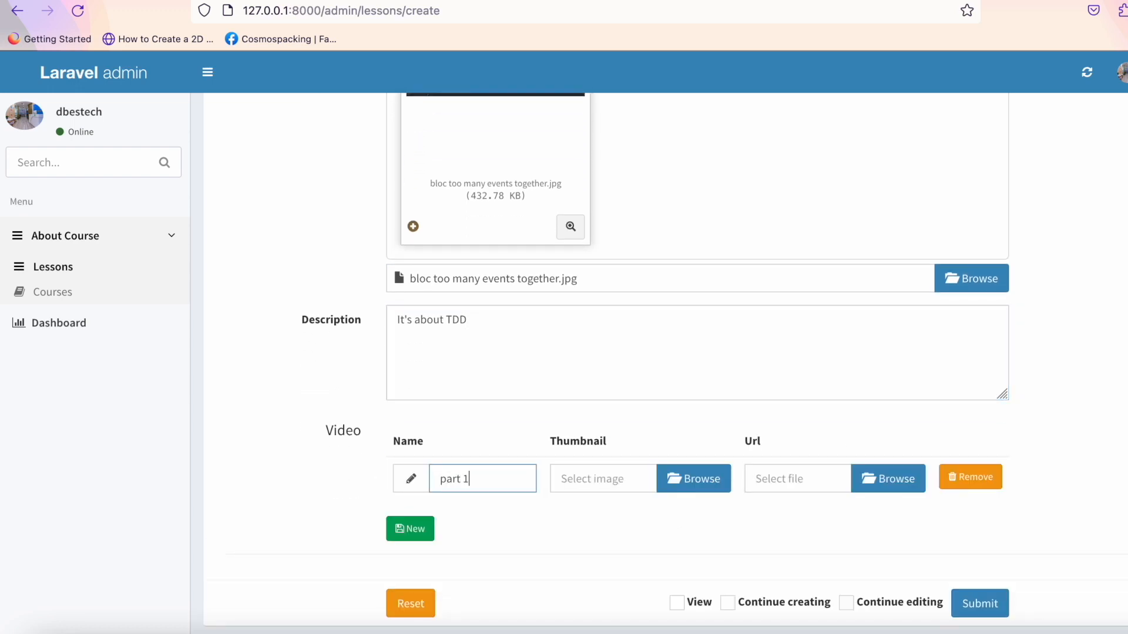
pyautogui.click(699, 486)
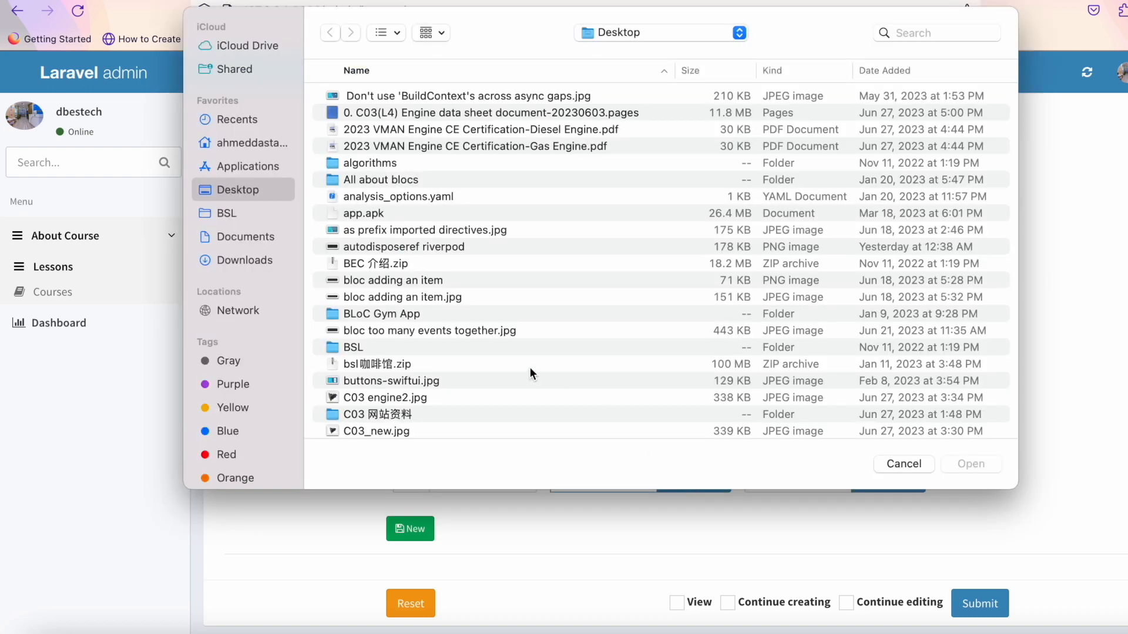
pyautogui.click(484, 298)
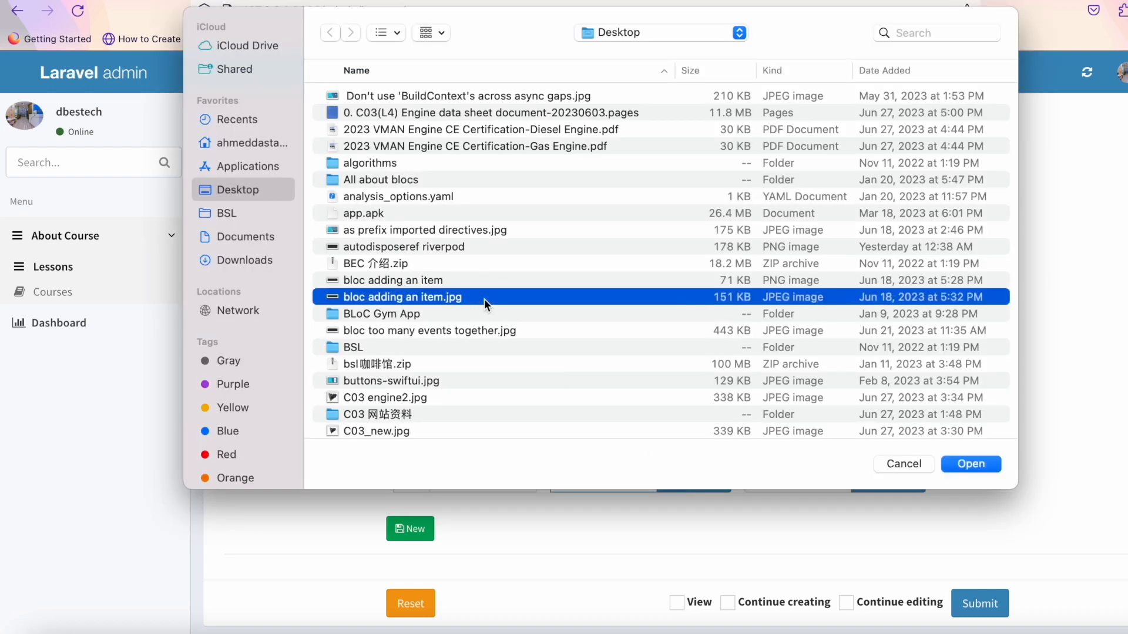
pyautogui.click(964, 465)
pyautogui.scroll(-3, 805, 434)
# Set Flutter File Encryption Animation.mp4 as the video entry's file.
pyautogui.click(880, 386)
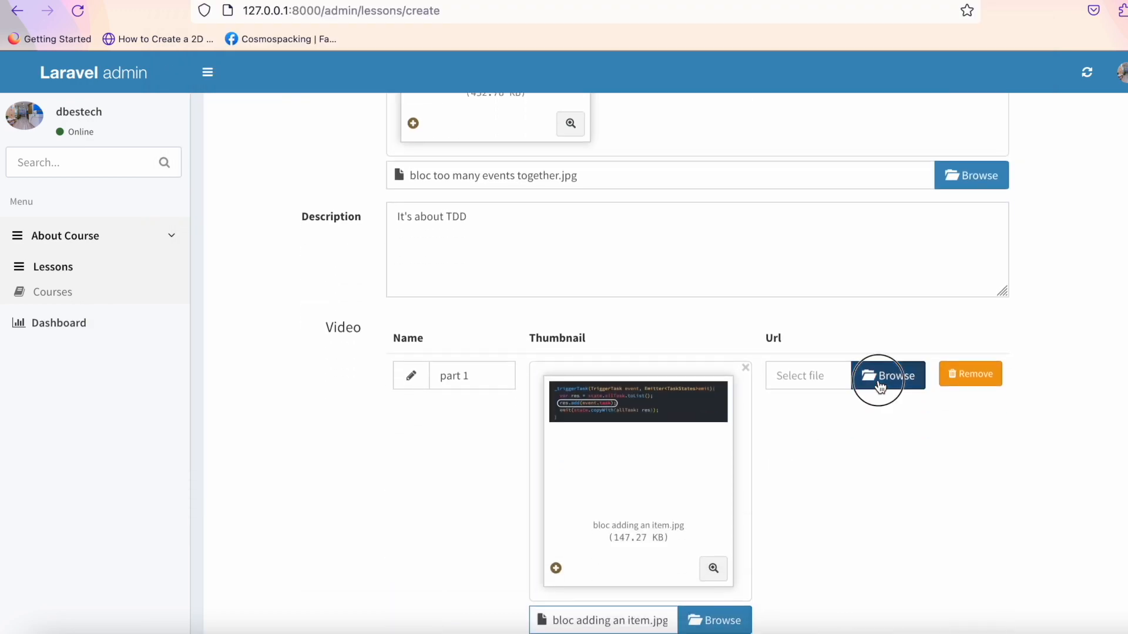
pyautogui.scroll(-5, 573, 336)
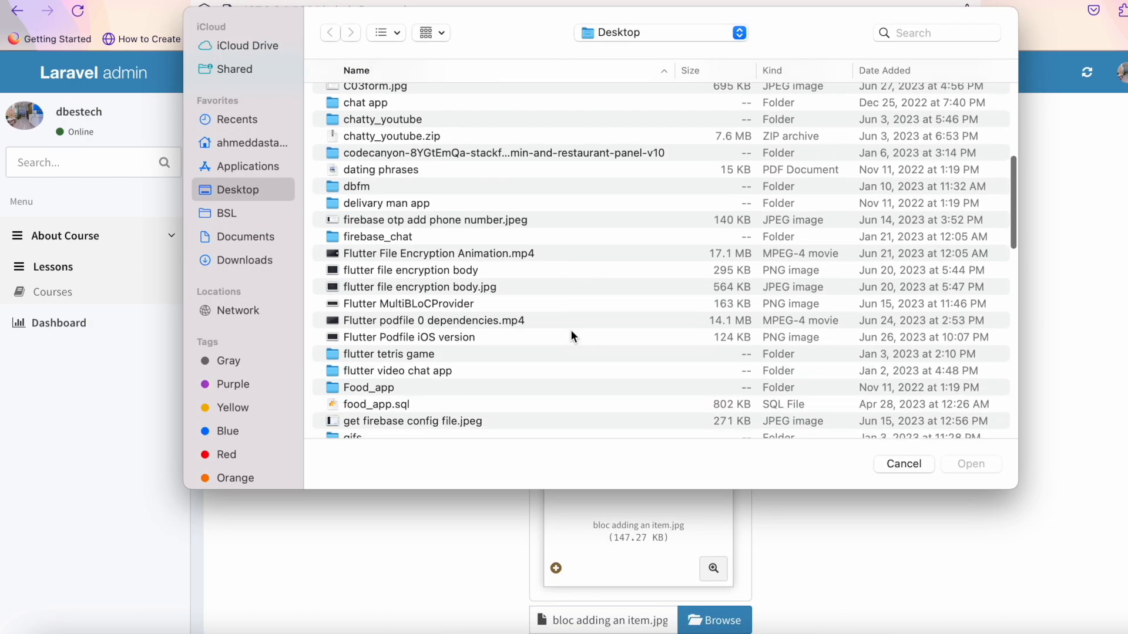
pyautogui.click(574, 258)
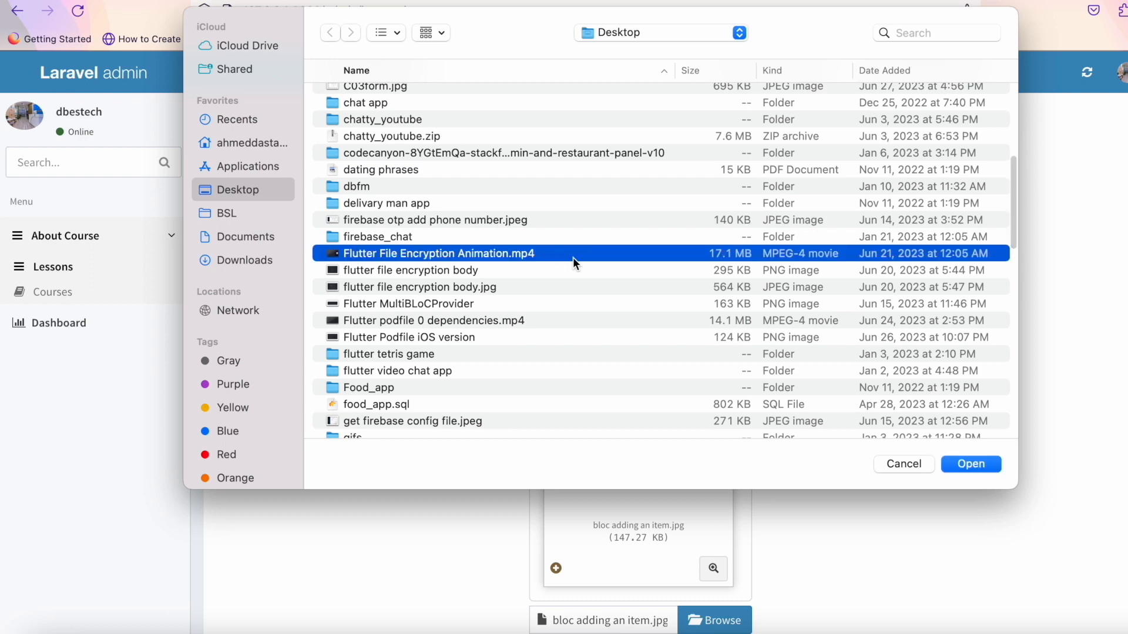
pyautogui.scroll(-15, 596, 304)
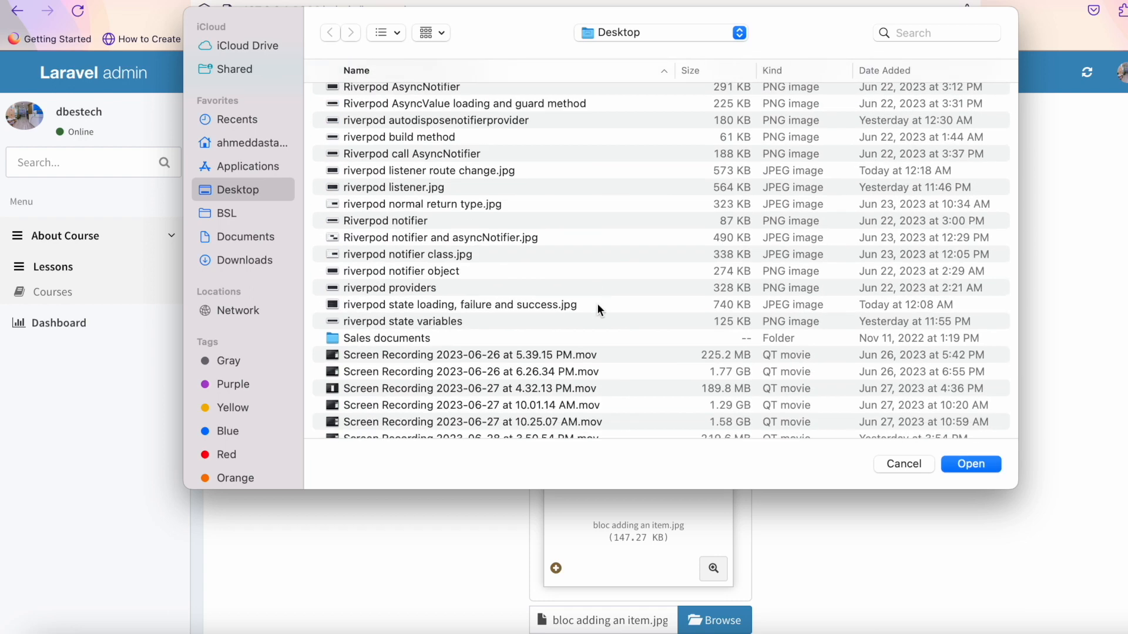
pyautogui.scroll(-4, 597, 307)
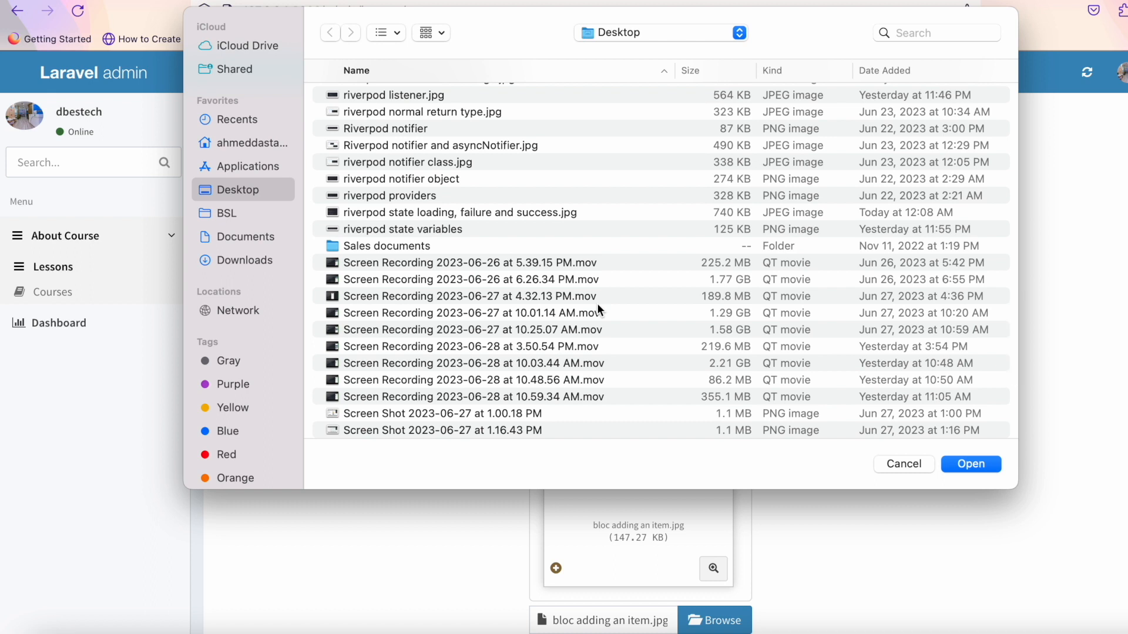
pyautogui.scroll(-3, 608, 317)
pyautogui.click(627, 328)
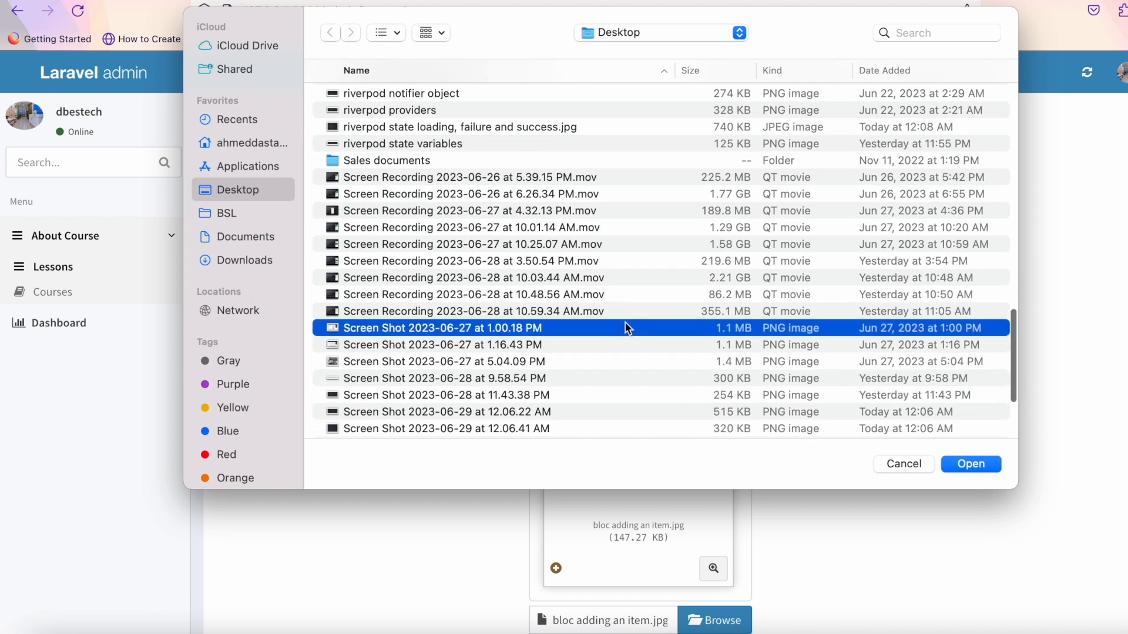
pyautogui.click(661, 361)
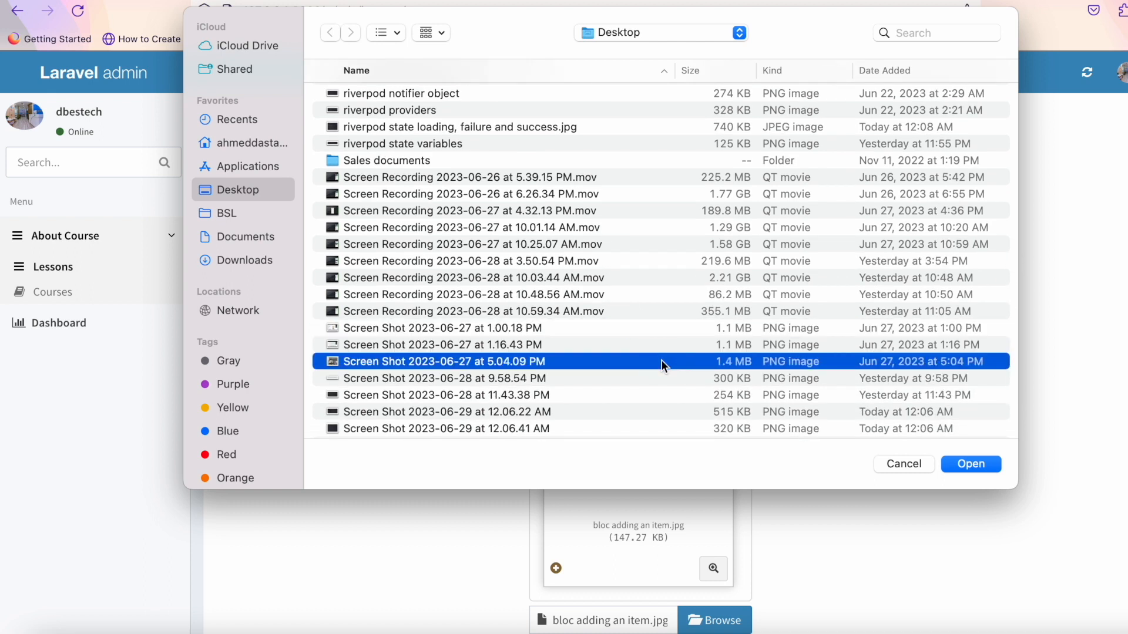
pyautogui.scroll(-5, 662, 361)
pyautogui.scroll(-2, 662, 360)
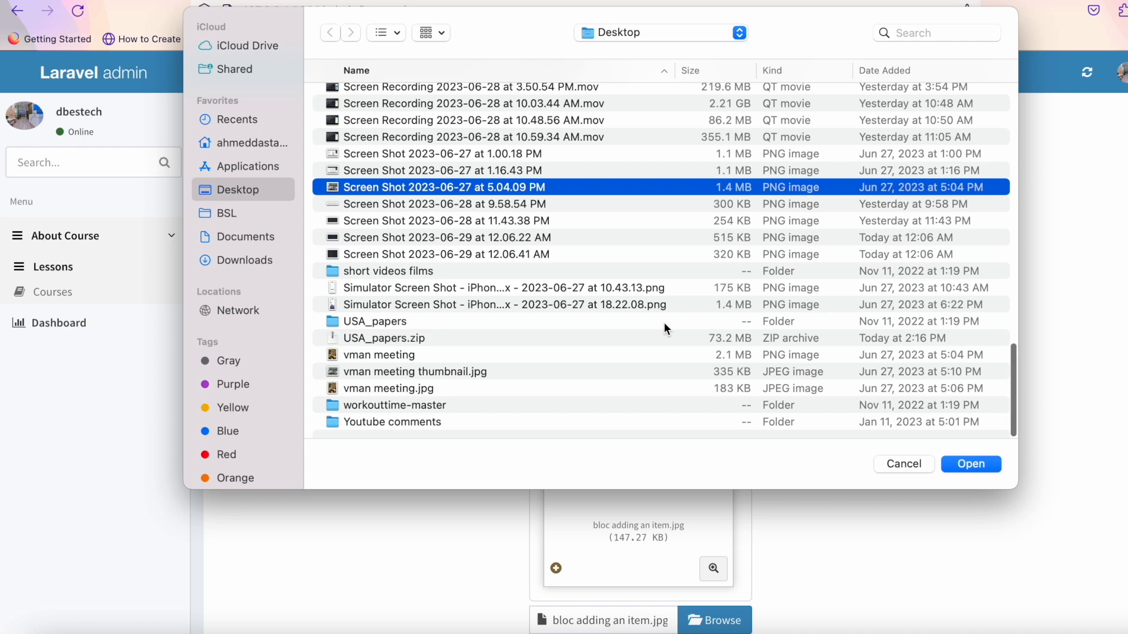
pyautogui.scroll(15, 664, 323)
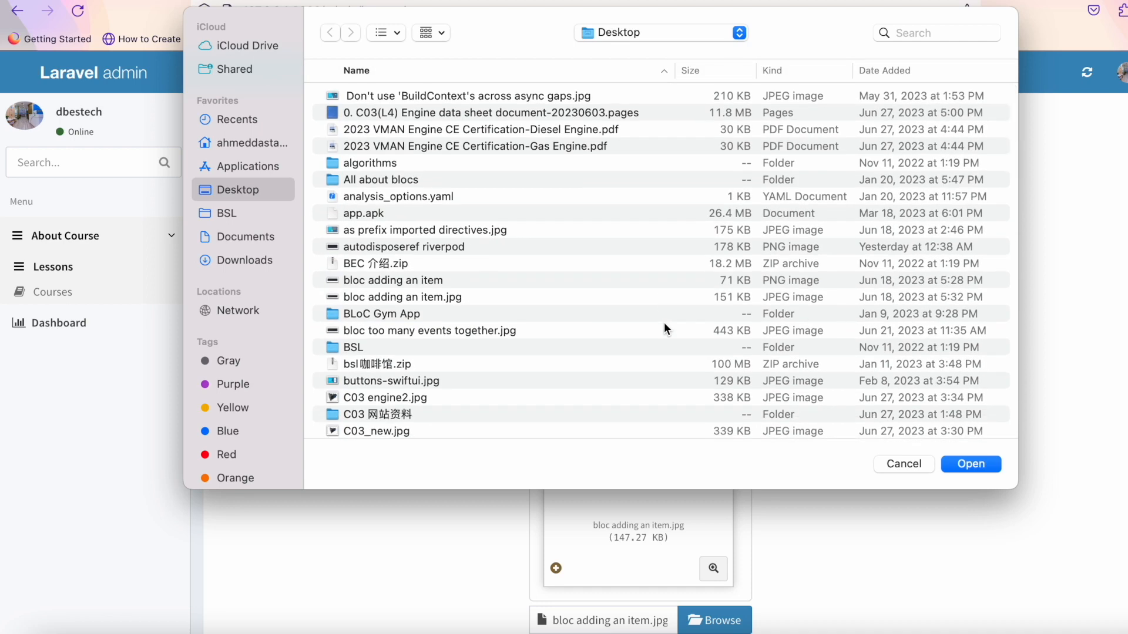
pyautogui.scroll(-4, 663, 322)
pyautogui.scroll(-3, 648, 365)
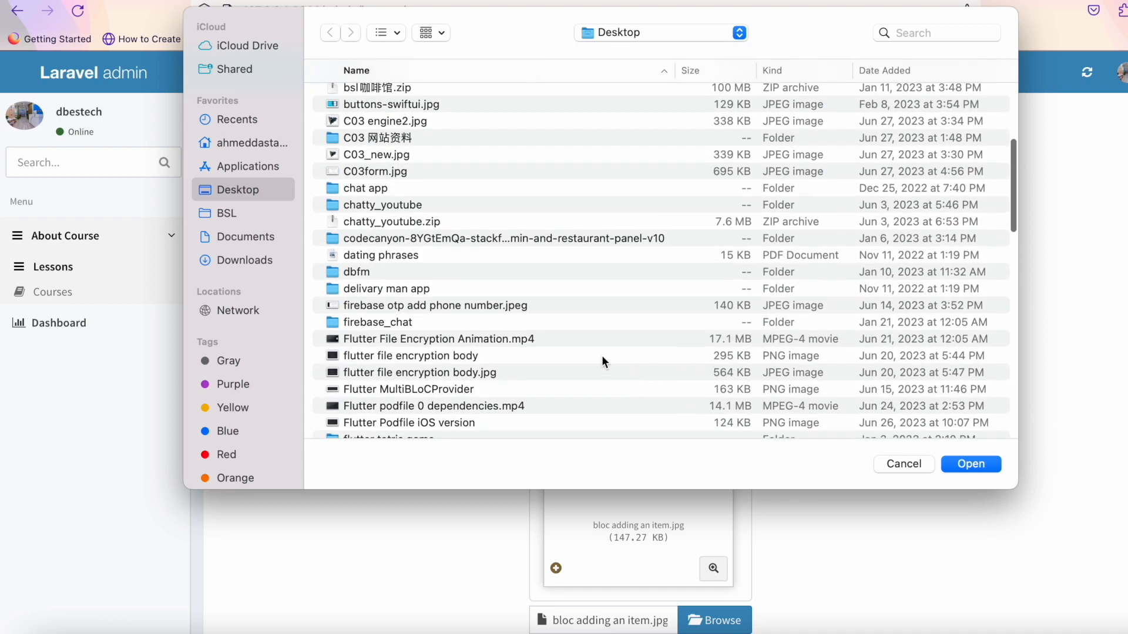
pyautogui.click(599, 340)
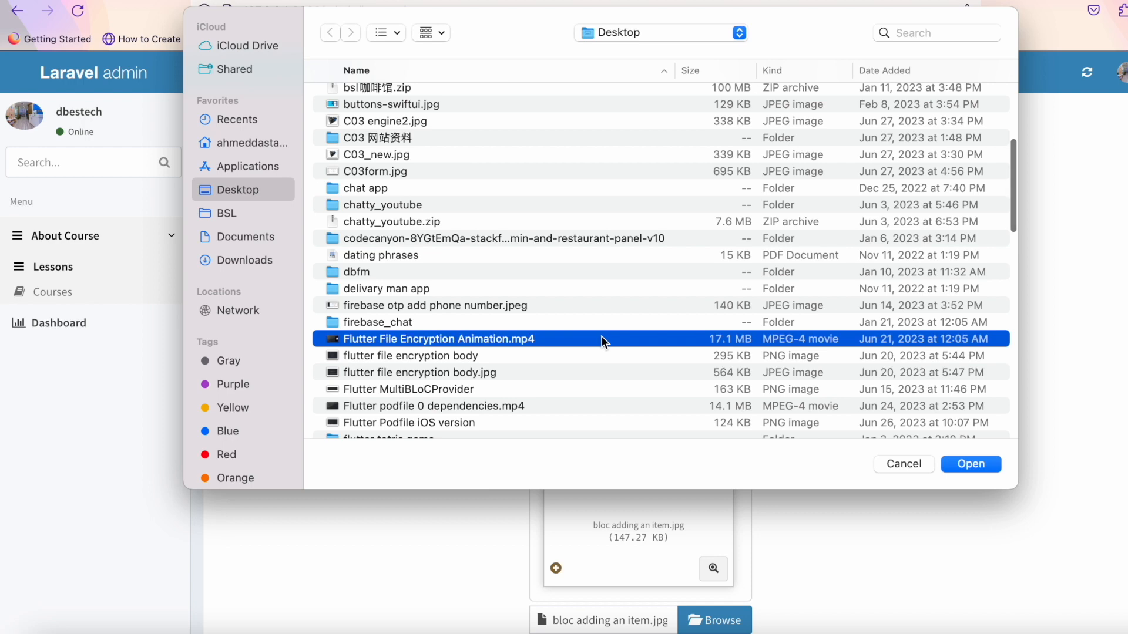
pyautogui.click(975, 463)
pyautogui.scroll(-4, 975, 464)
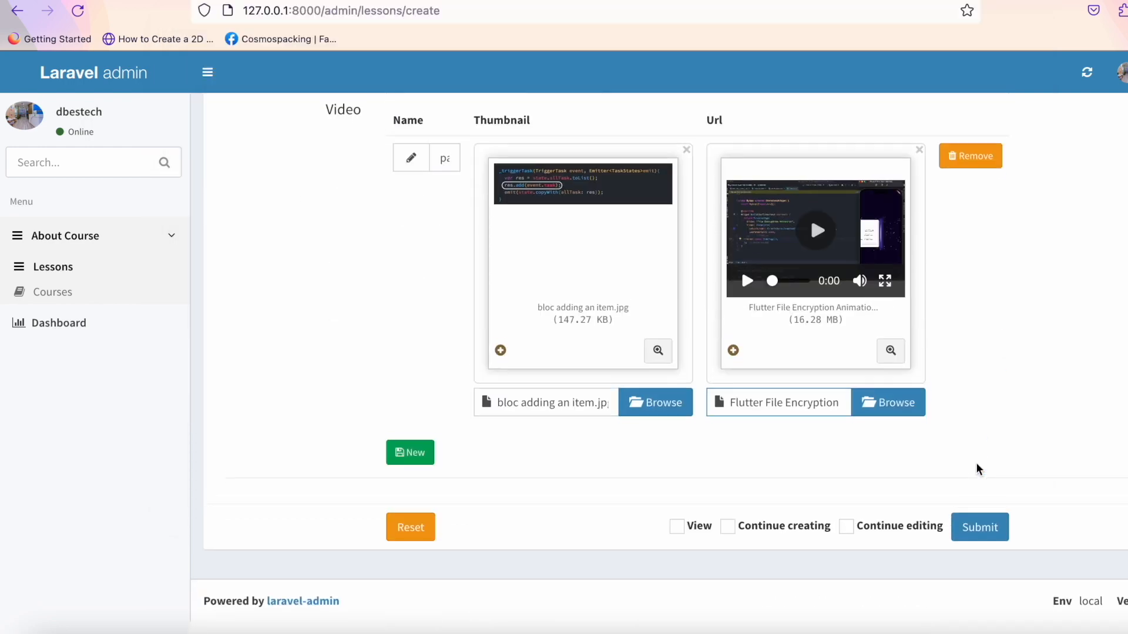
# Try submitting the lesson, then pick Flutter podfile 0 dependencies.mp4 as the video entry's thumbnail.
pyautogui.click(990, 540)
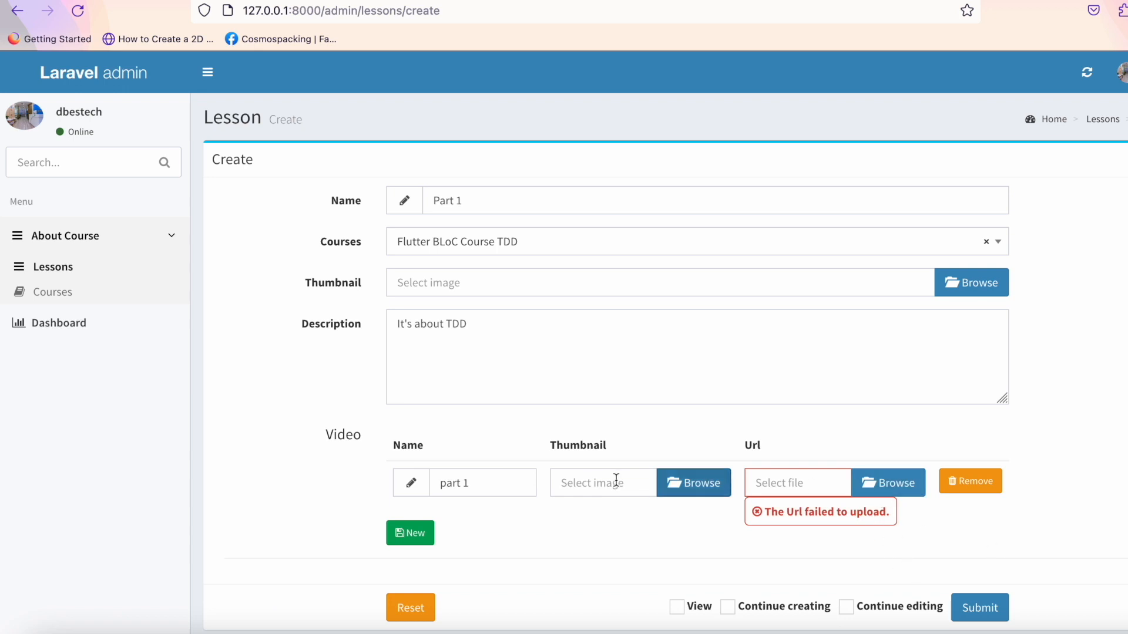
pyautogui.click(692, 483)
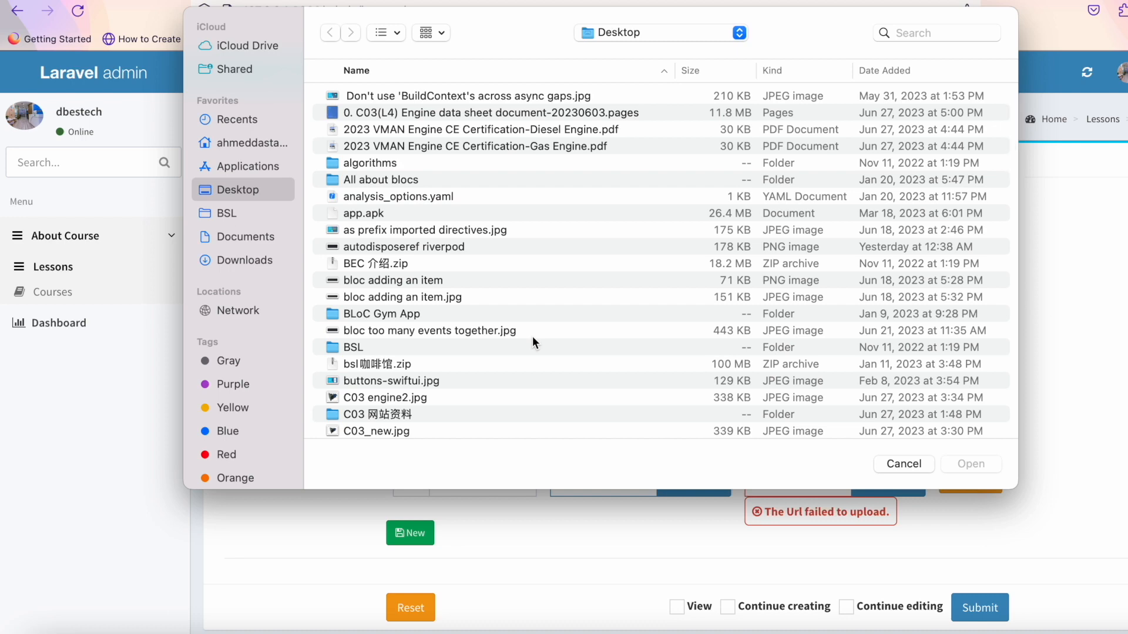
pyautogui.scroll(-3, 461, 385)
pyautogui.scroll(-5, 460, 379)
pyautogui.click(499, 364)
pyautogui.scroll(-3, 709, 403)
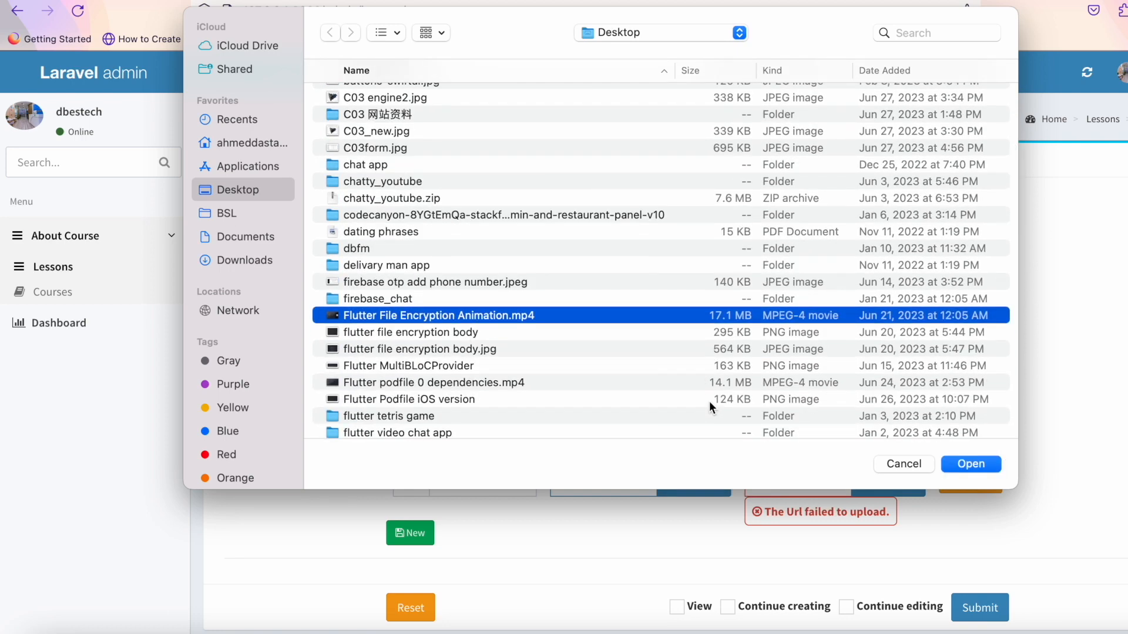
pyautogui.click(630, 365)
pyautogui.click(947, 464)
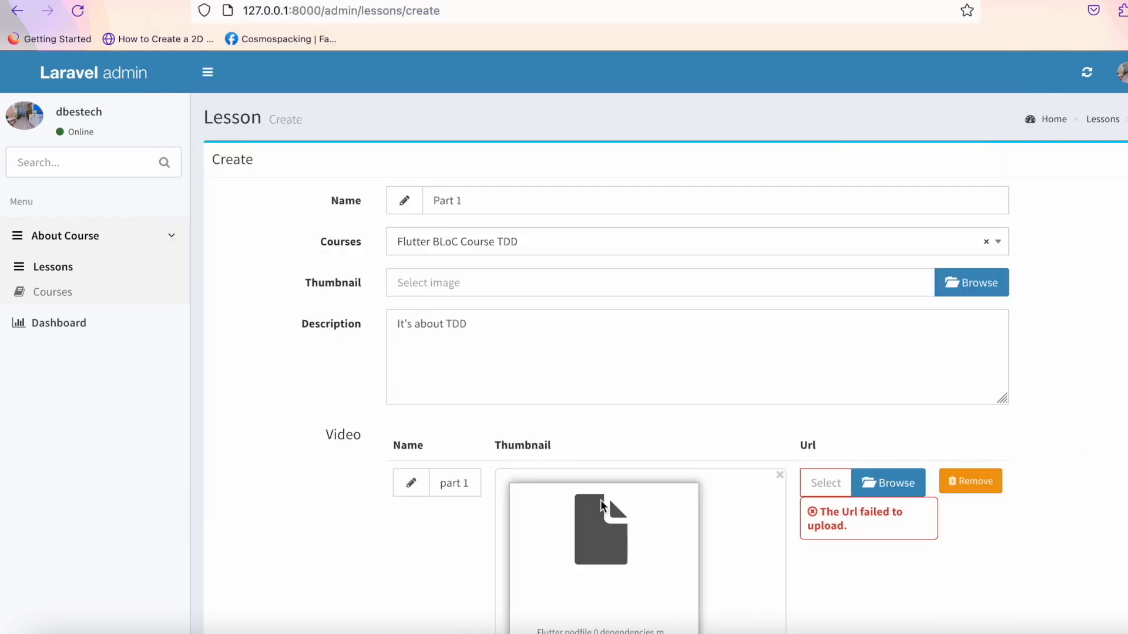
# Replace the video entry's thumbnail with as prefix imported directives.jpg.
pyautogui.scroll(-5, 600, 500)
pyautogui.click(755, 541)
pyautogui.click(496, 246)
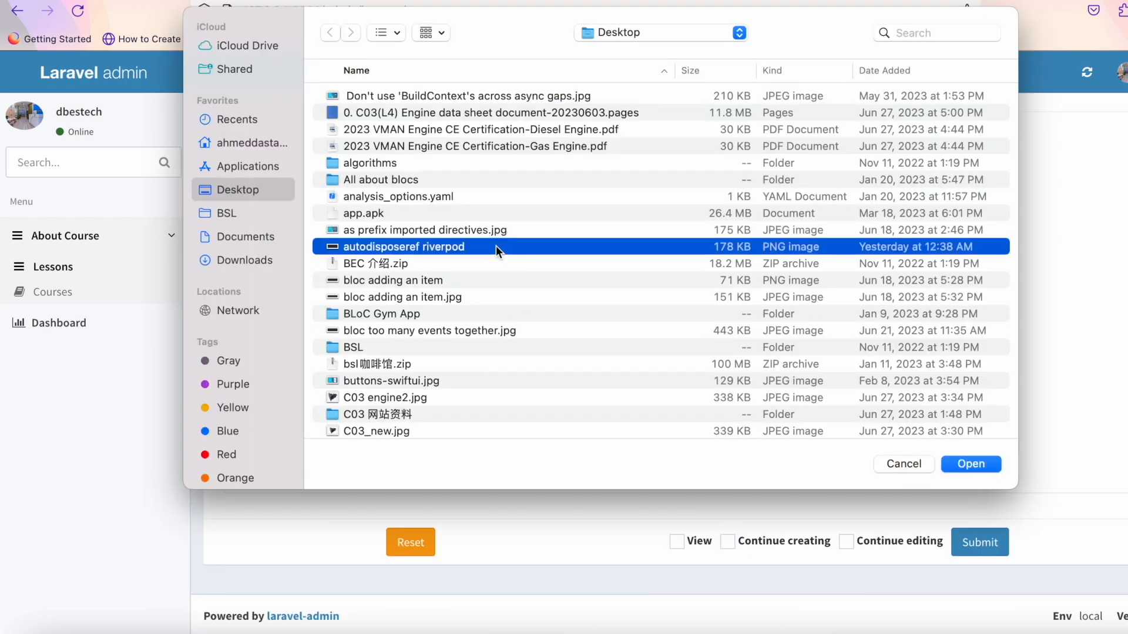
pyautogui.press('Up')
pyautogui.click(977, 465)
# Set the video entry's video file to Flutter podfile 0 dependencies.mp4.
pyautogui.click(904, 421)
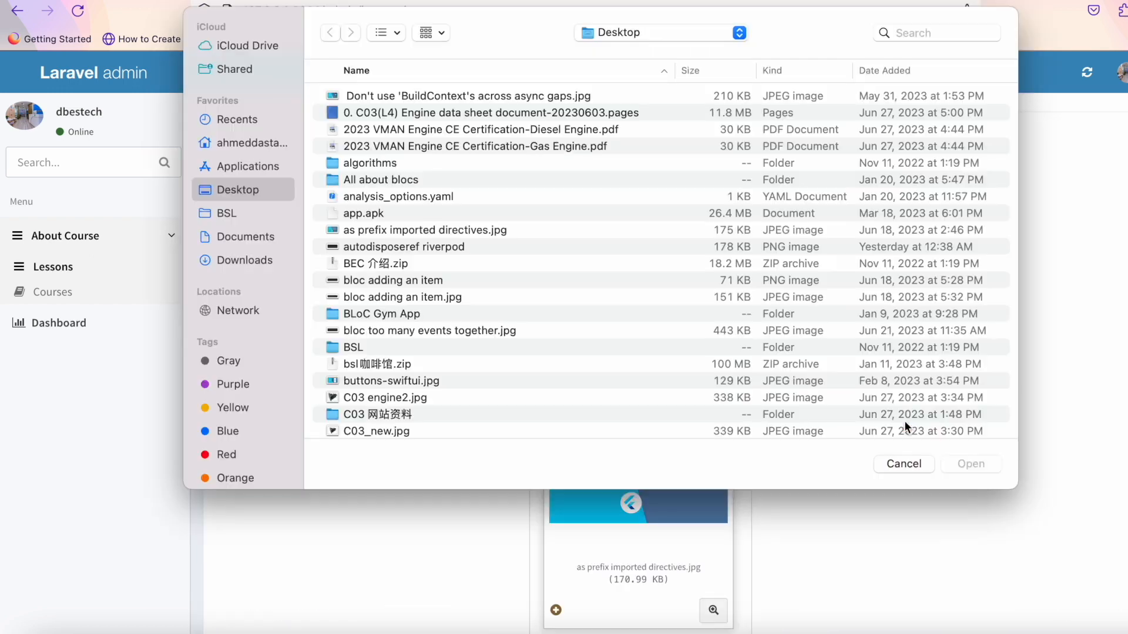
pyautogui.scroll(-10, 709, 360)
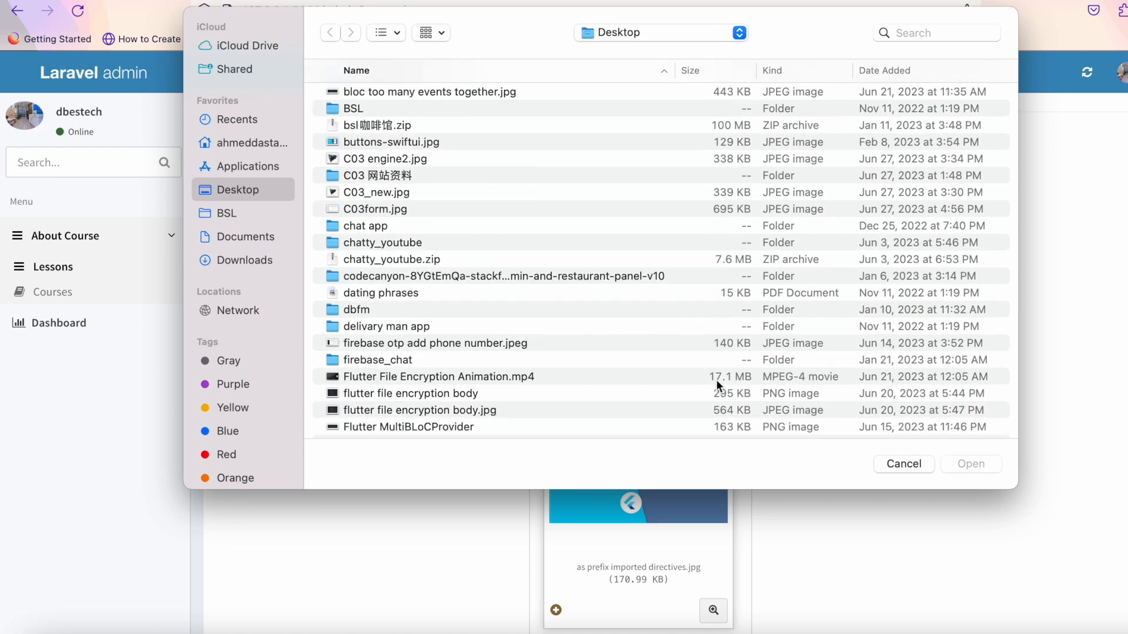
pyautogui.click(732, 370)
pyautogui.click(988, 464)
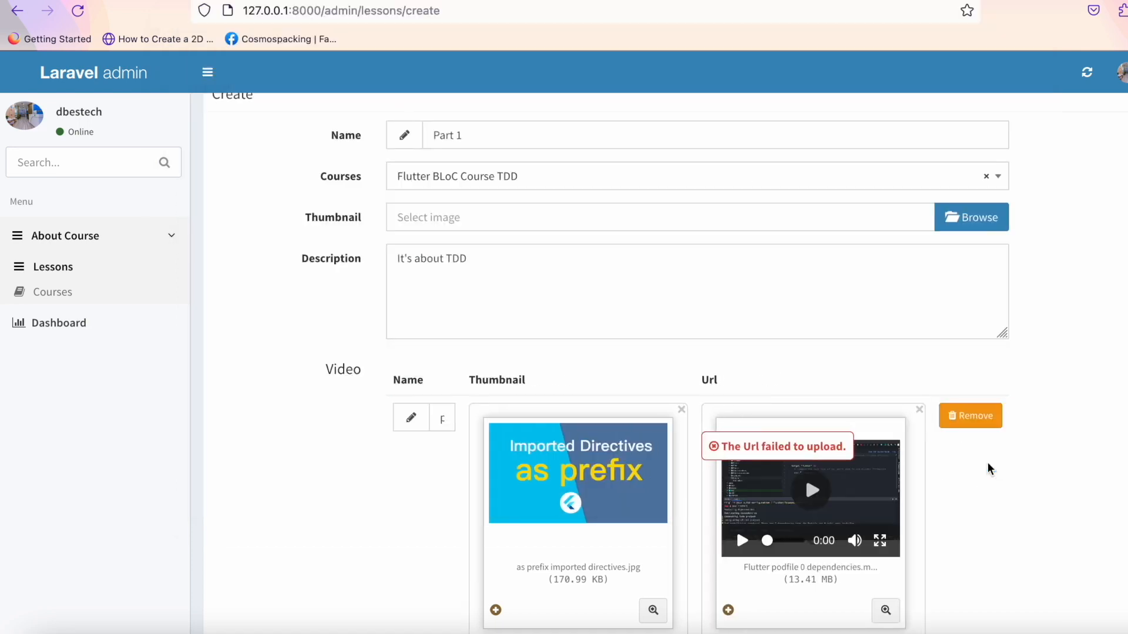
# Choose bloc too many events together.jpg as the lesson thumbnail and submit the lesson.
pyautogui.scroll(-3, 987, 462)
pyautogui.scroll(3, 987, 462)
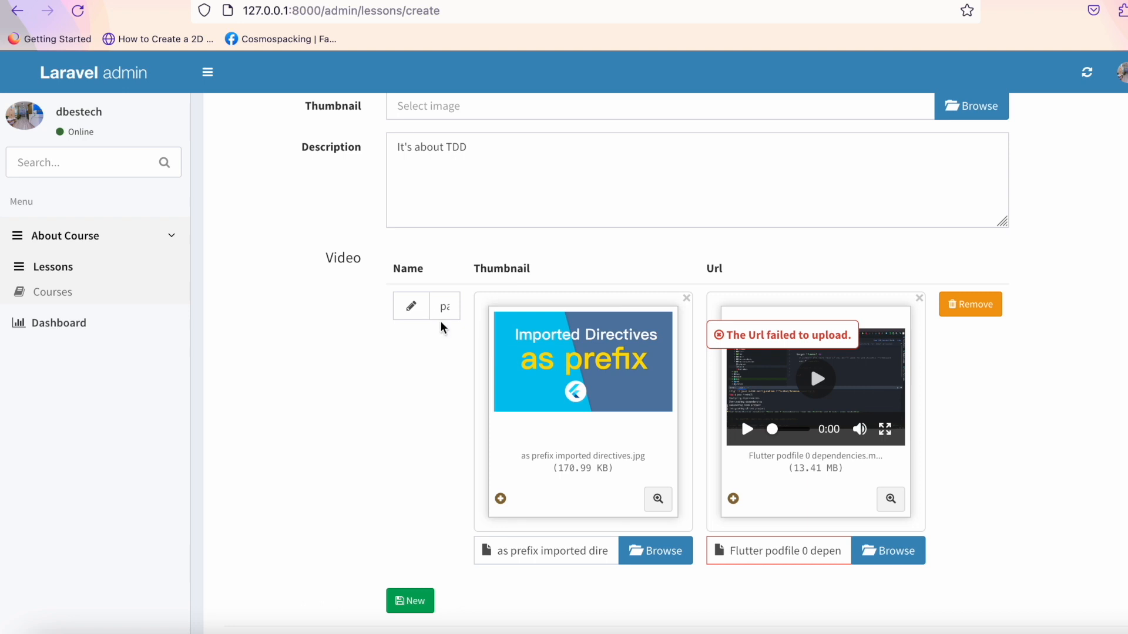
pyautogui.scroll(3, 443, 317)
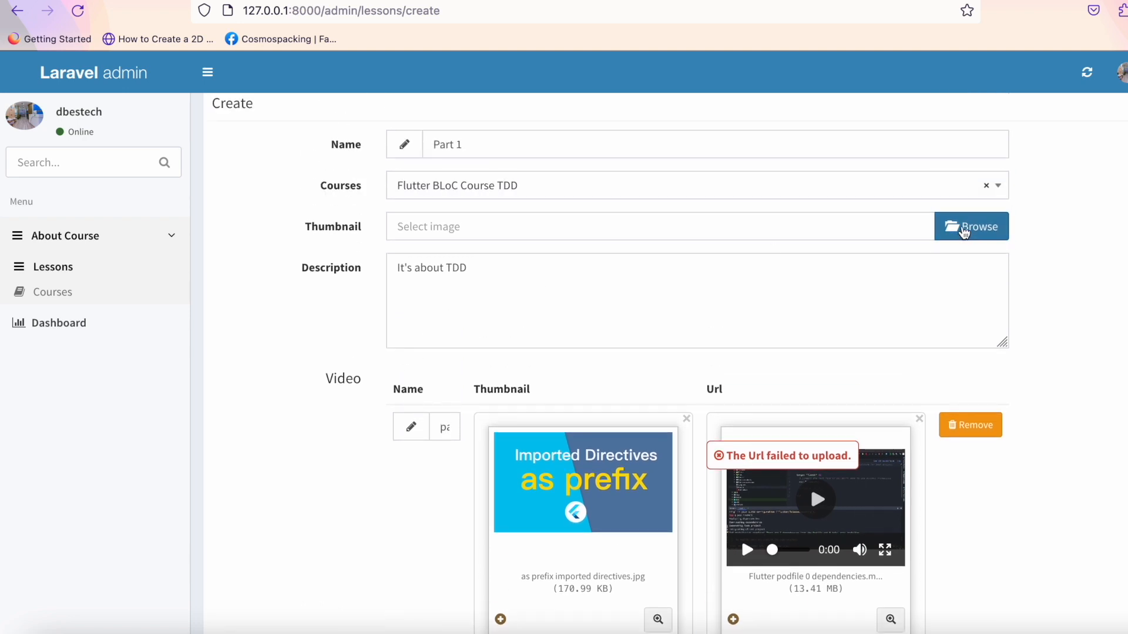
pyautogui.click(972, 226)
pyautogui.scroll(-2, 420, 291)
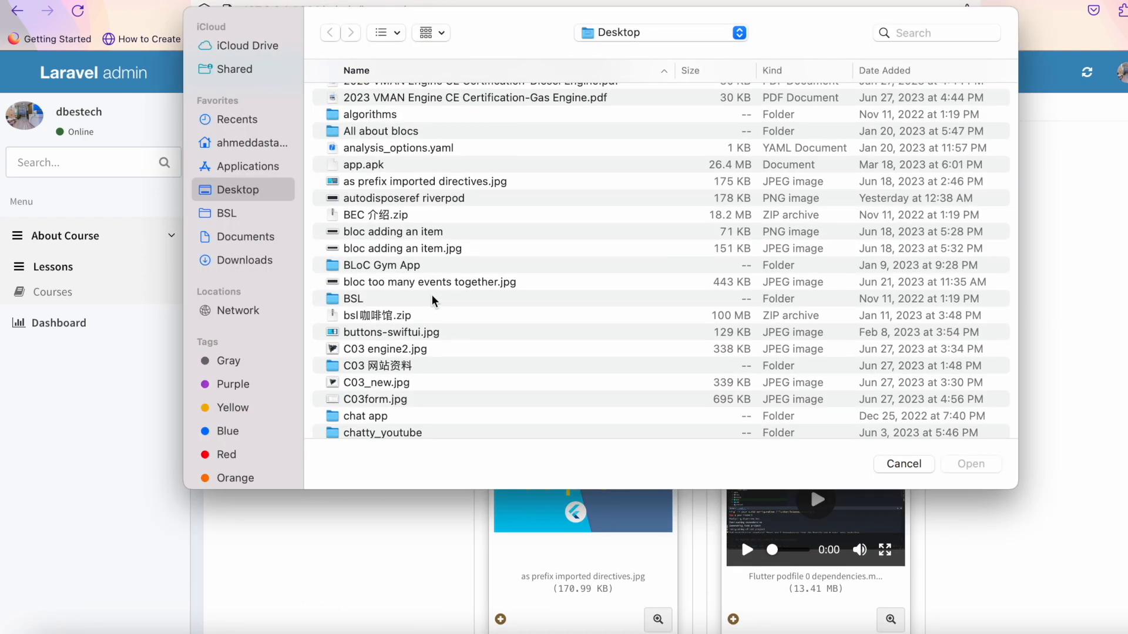
pyautogui.click(436, 285)
pyautogui.click(984, 465)
pyautogui.scroll(-8, 986, 470)
pyautogui.scroll(-2, 986, 472)
pyautogui.click(995, 540)
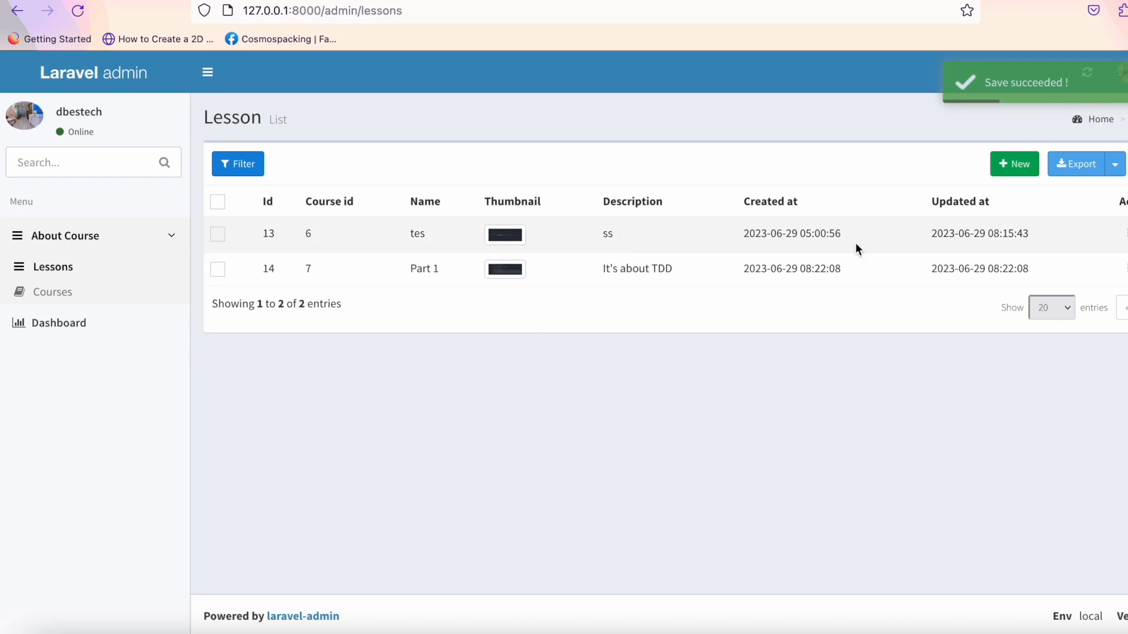
# Switch to iOS Simulator, go to the app's home page and refresh its course list.
pyautogui.click(676, 632)
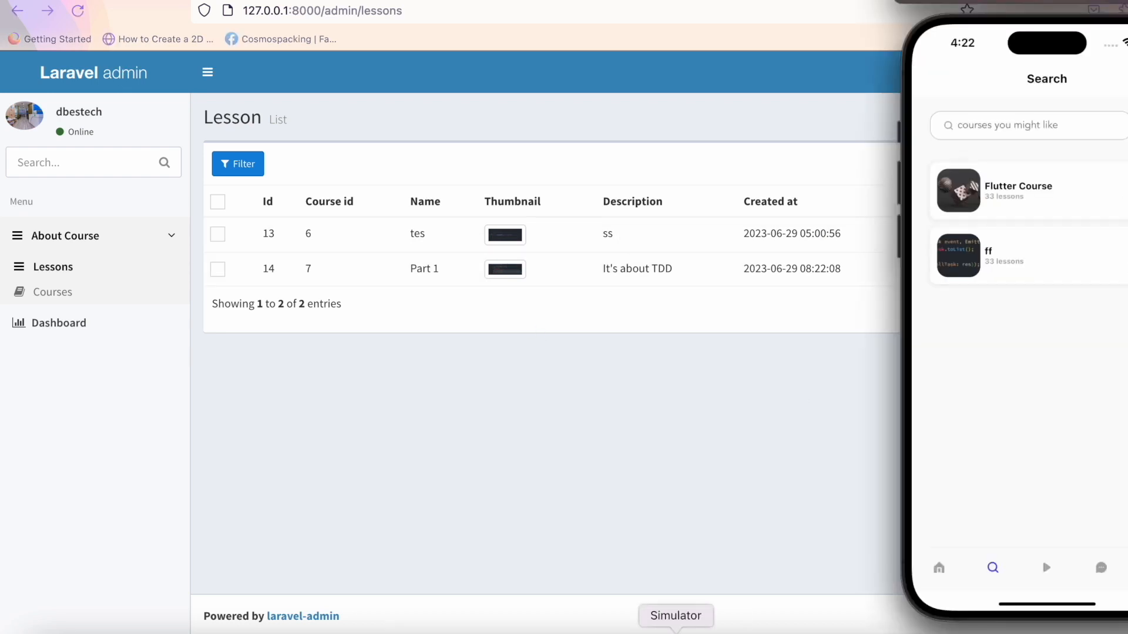
pyautogui.moveTo(1071, 365); pyautogui.dragTo(1075, 597)
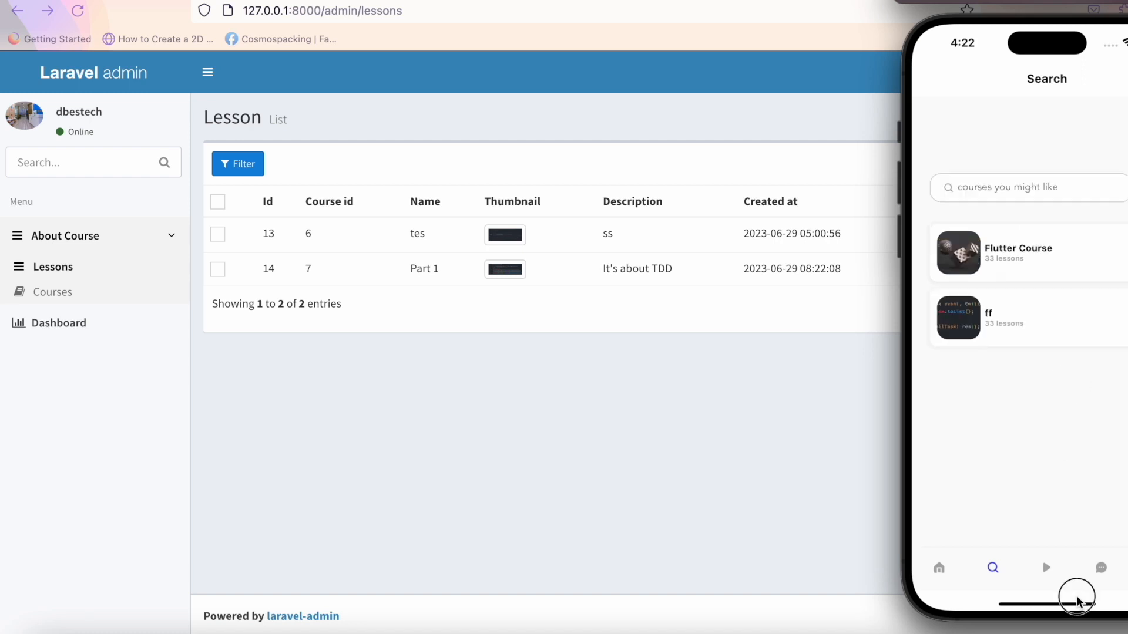
pyautogui.click(945, 577)
pyautogui.moveTo(1044, 494); pyautogui.dragTo(1063, 310)
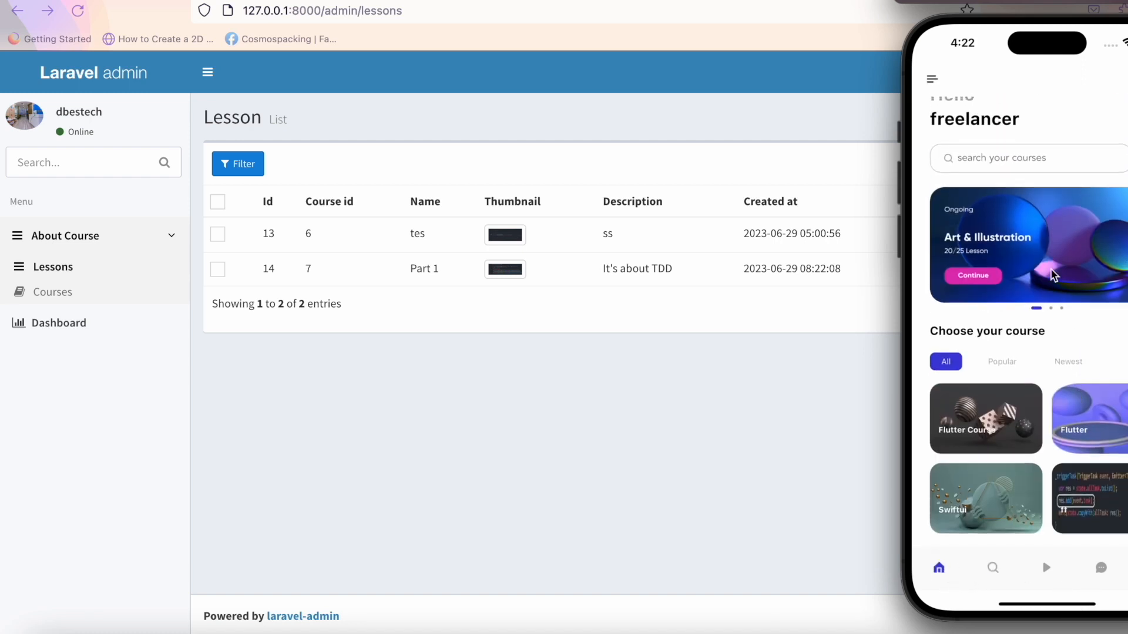
pyautogui.scroll(3, 1035, 169)
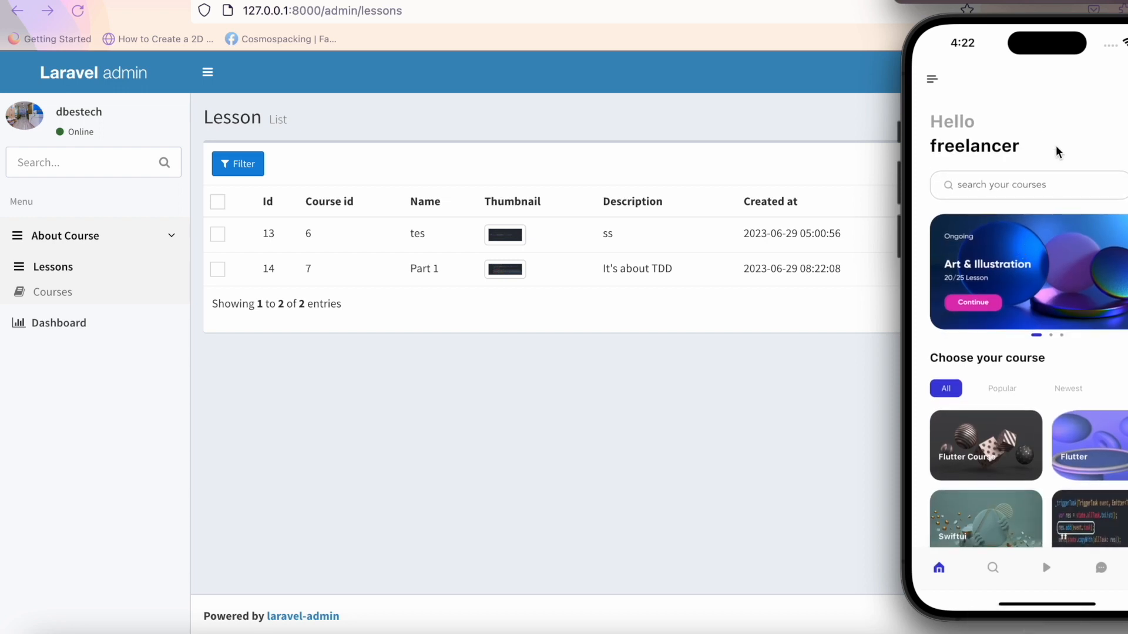
pyautogui.moveTo(1058, 153); pyautogui.dragTo(1091, 574)
pyautogui.moveTo(1068, 442); pyautogui.dragTo(1067, 298)
# Open the Imported Directives course, play the Part 1 lesson video, then return home.
pyautogui.click(996, 487)
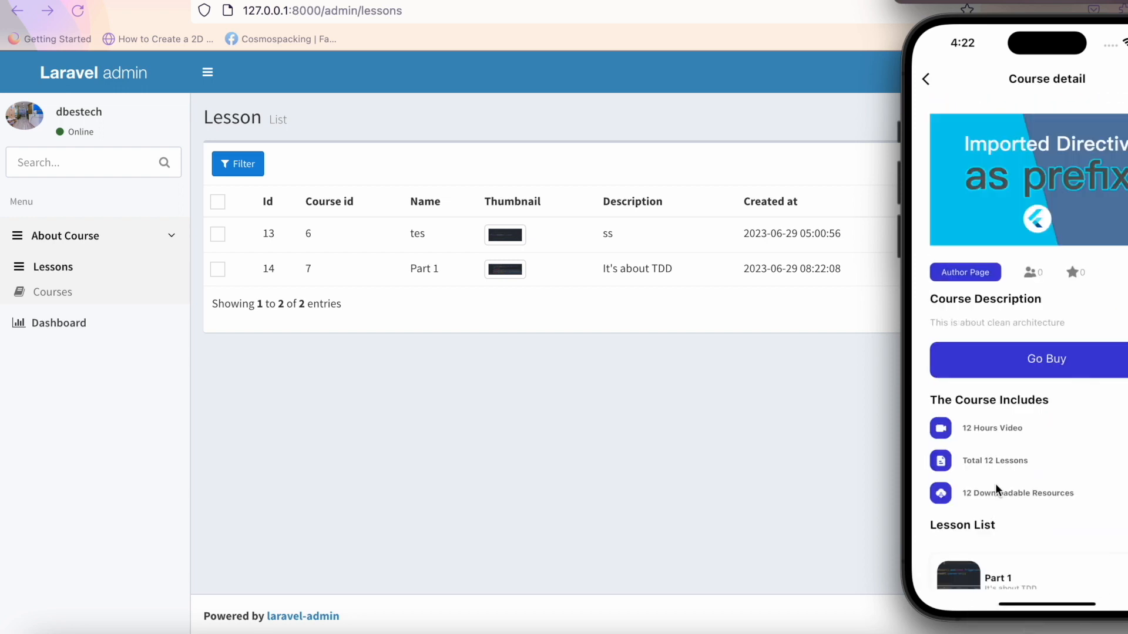
pyautogui.moveTo(995, 484); pyautogui.dragTo(997, 428)
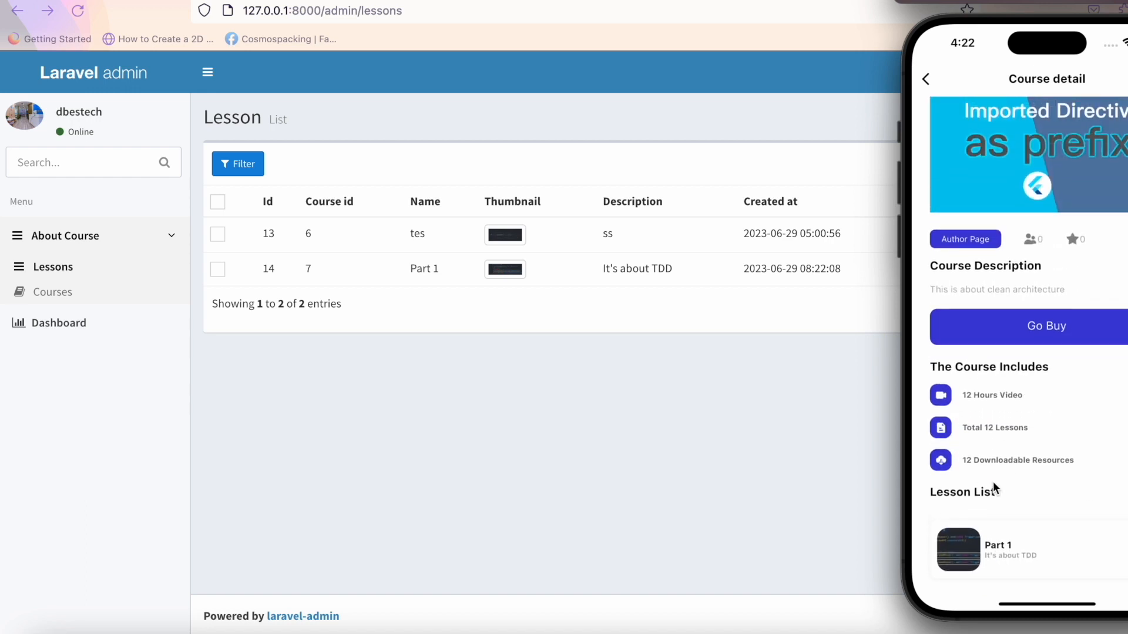
pyautogui.click(1058, 556)
pyautogui.click(1046, 277)
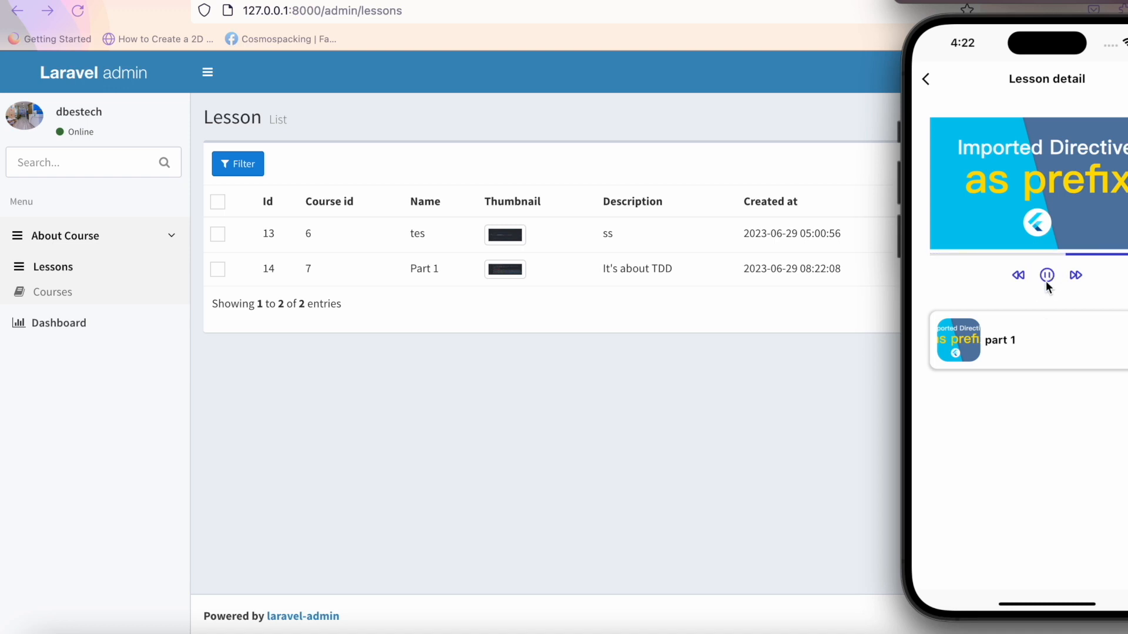
pyautogui.click(928, 80)
pyautogui.click(927, 82)
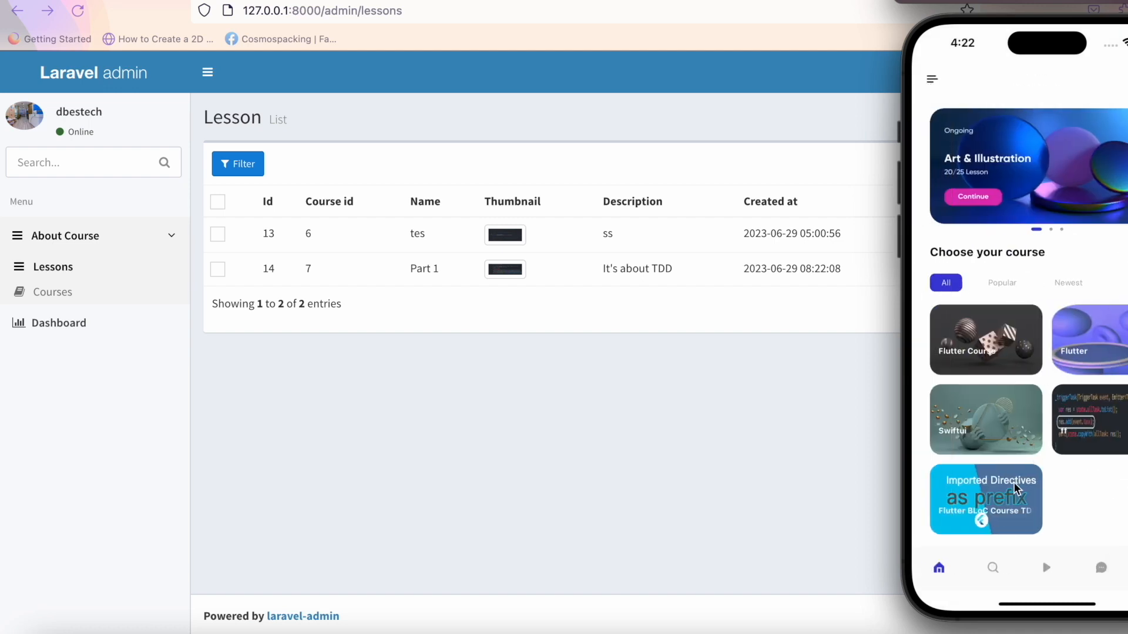
# Open the Flutter Course and its Flutter lesson, then return to the home page.
pyautogui.moveTo(1030, 464); pyautogui.dragTo(1030, 552)
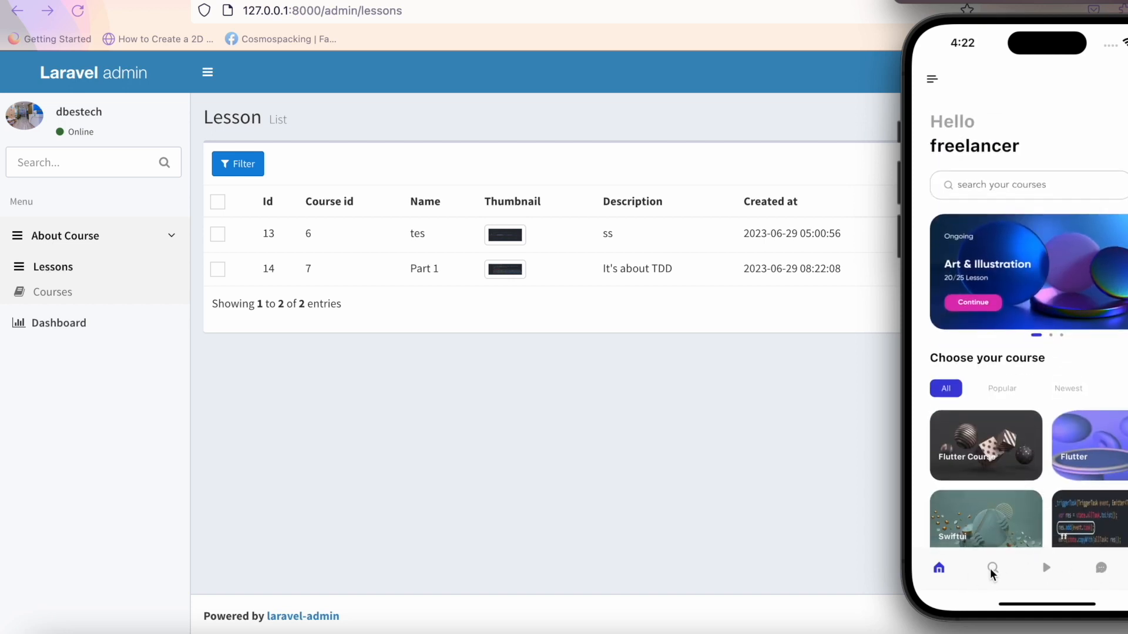
pyautogui.click(1006, 471)
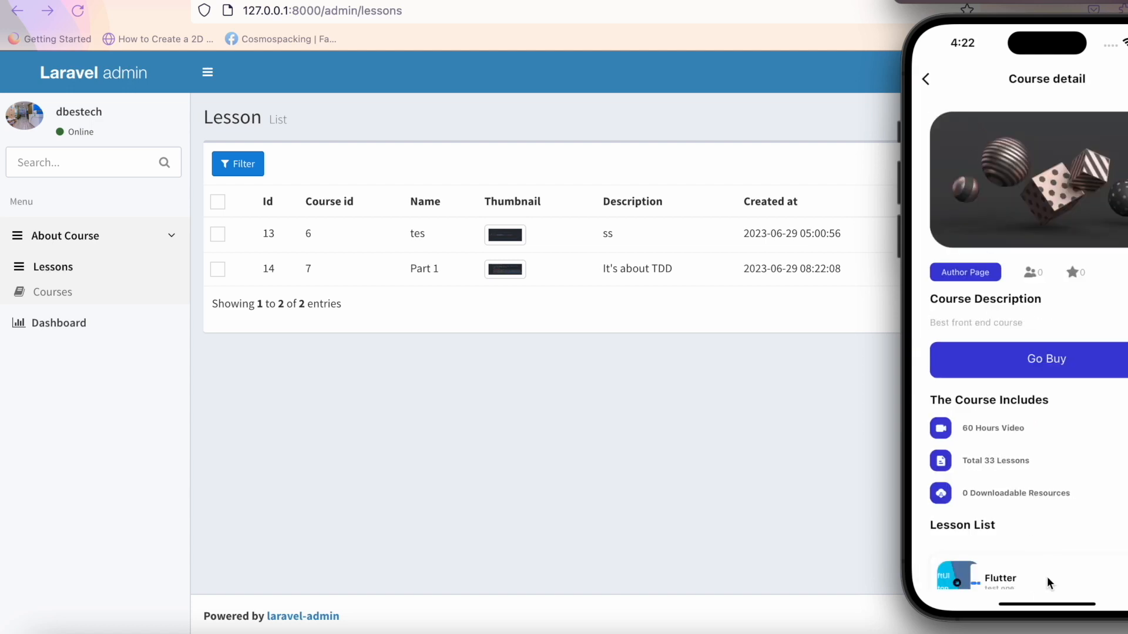
pyautogui.click(1049, 583)
pyautogui.click(936, 74)
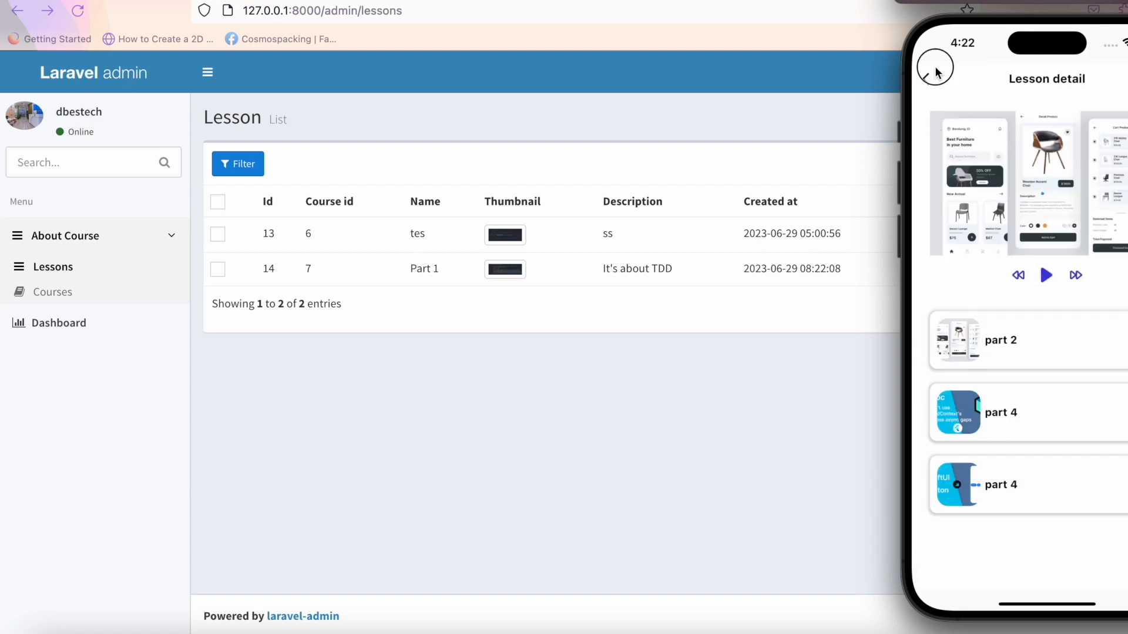
pyautogui.click(933, 77)
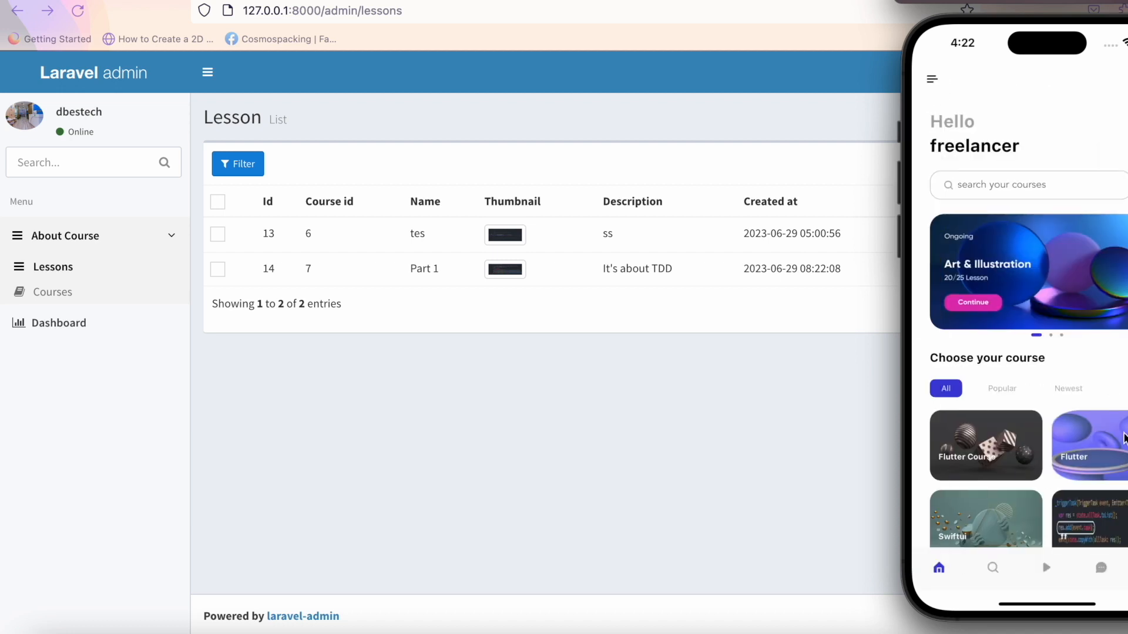
# From the Profile page, browse the My courses and bought courses pages, returning each time.
pyautogui.click(1127, 568)
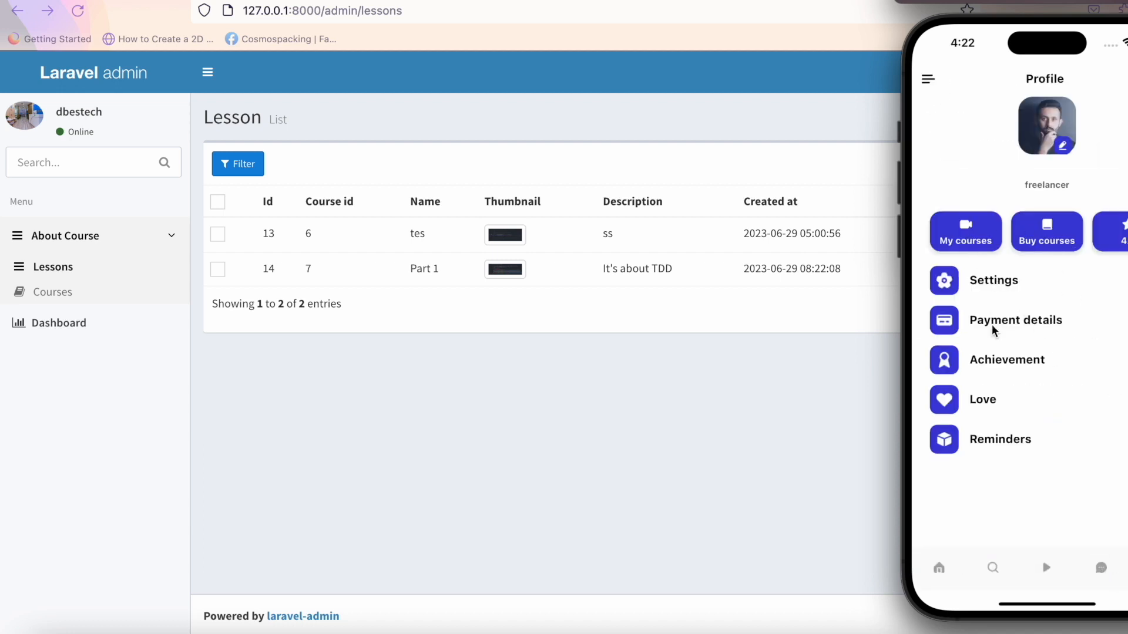
pyautogui.click(985, 239)
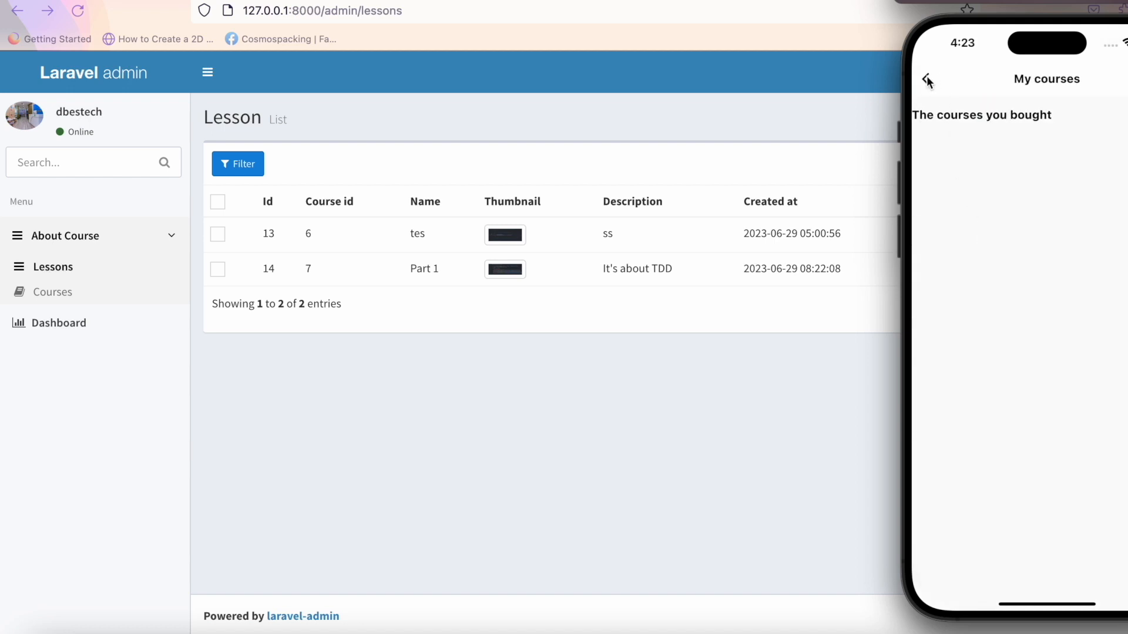
pyautogui.click(927, 81)
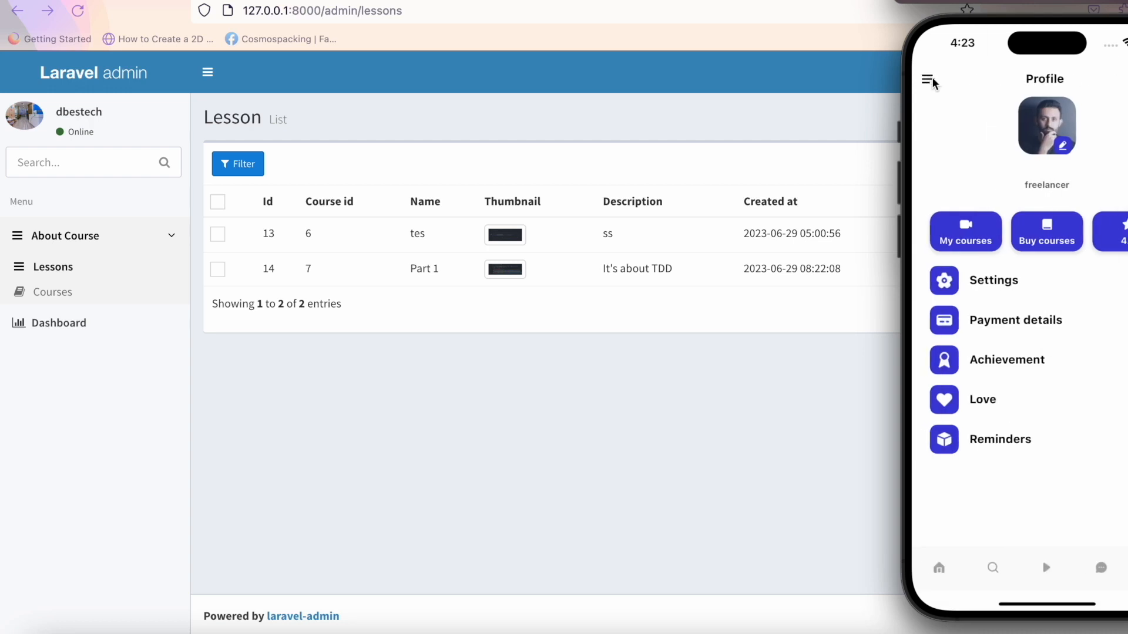
pyautogui.click(1055, 246)
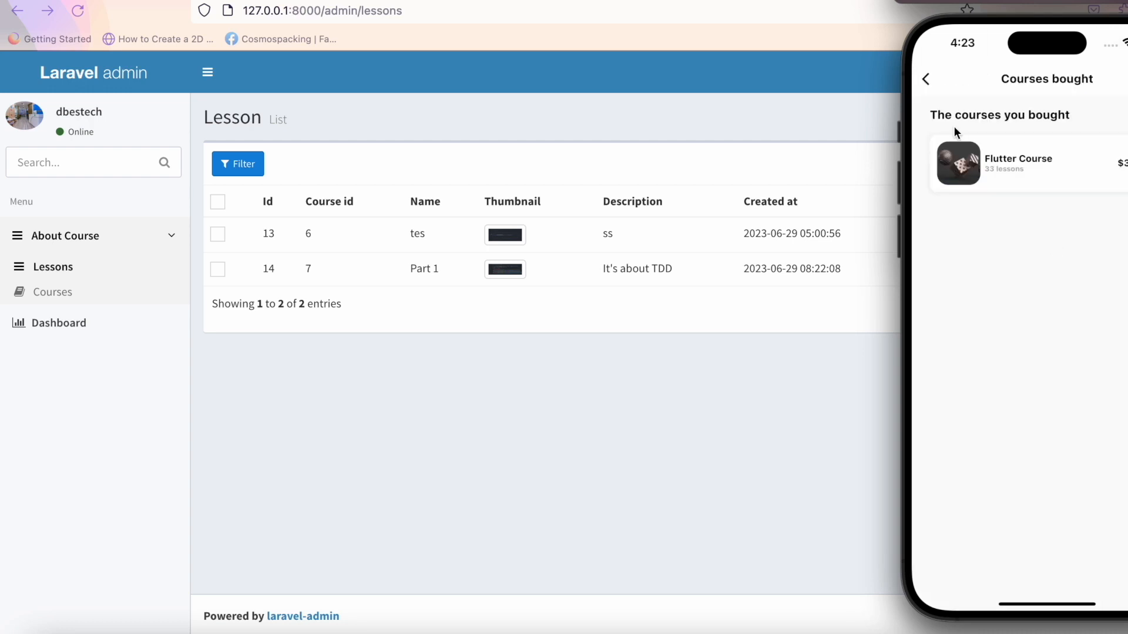
pyautogui.click(928, 79)
pyautogui.click(977, 242)
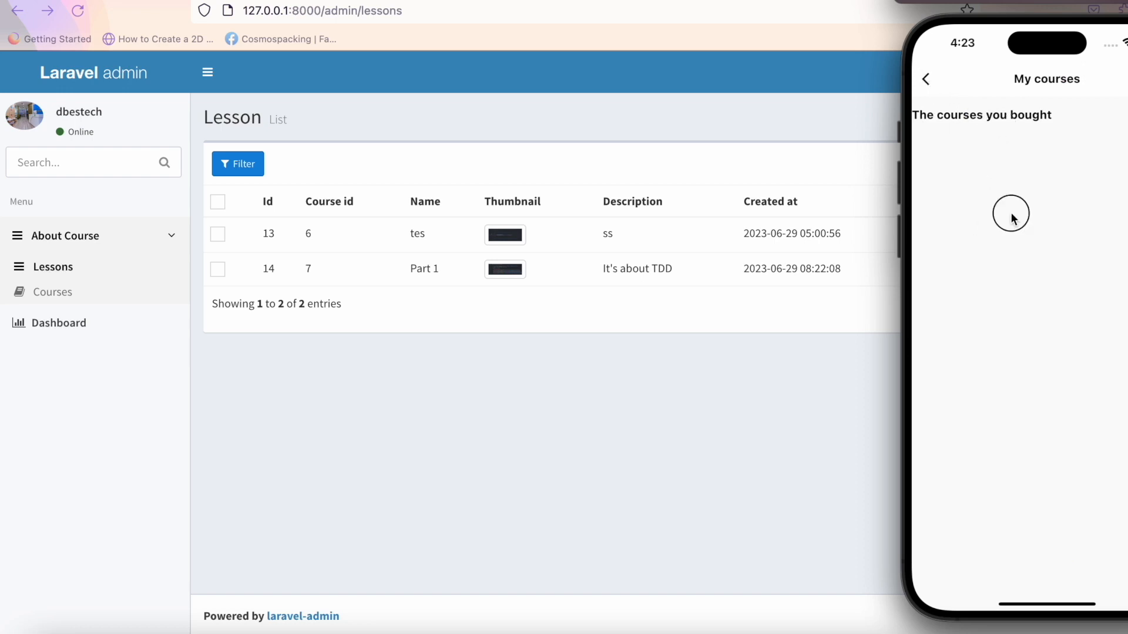
pyautogui.click(927, 79)
pyautogui.click(975, 235)
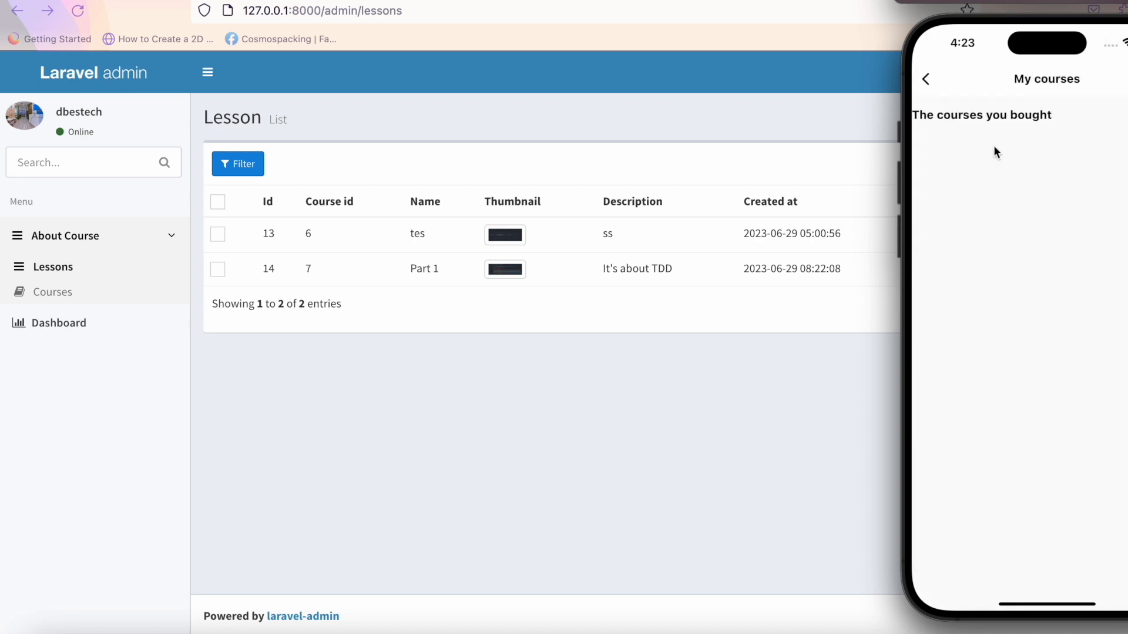
pyautogui.click(927, 81)
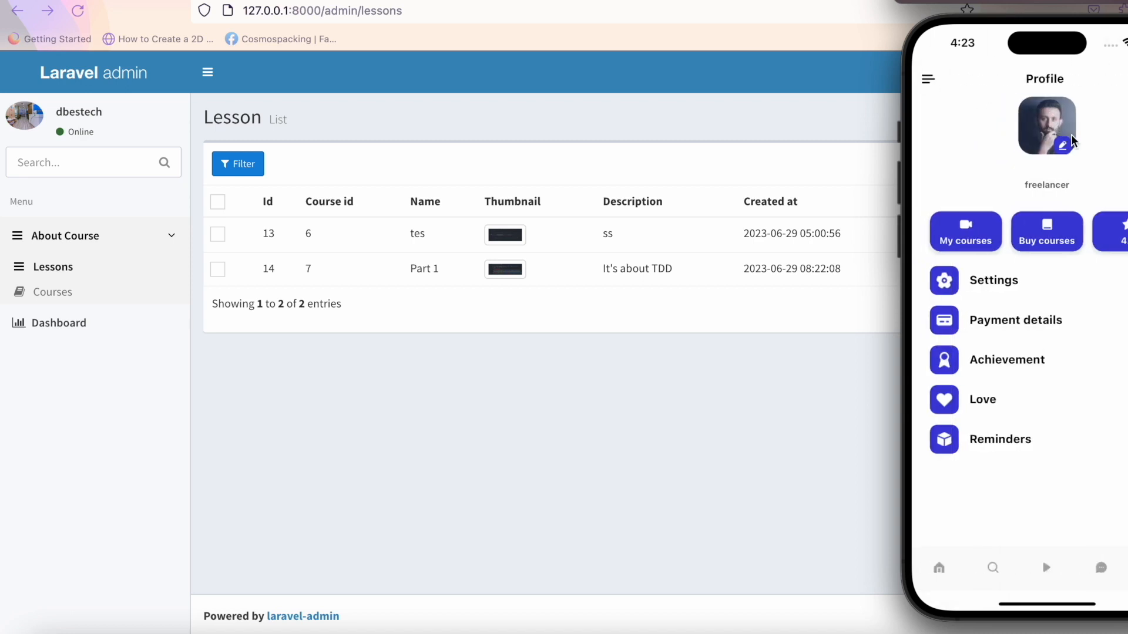
pyautogui.click(1047, 245)
pyautogui.click(926, 80)
# View the Settings page, then go to the Chat page.
pyautogui.click(989, 286)
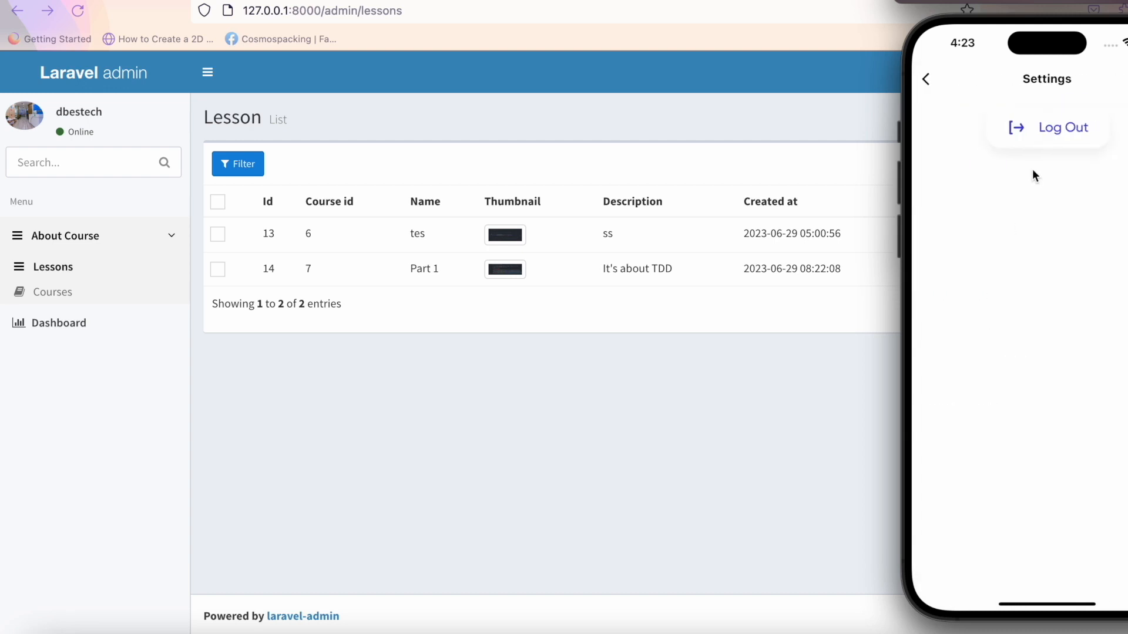
pyautogui.click(927, 78)
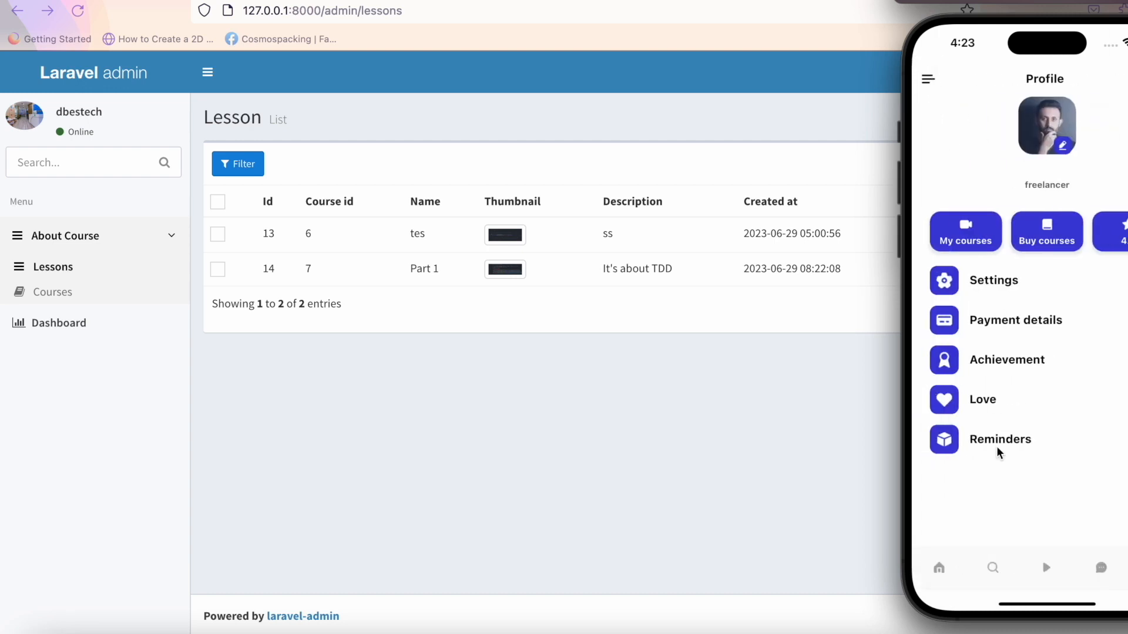
pyautogui.click(1102, 569)
pyautogui.click(1102, 569)
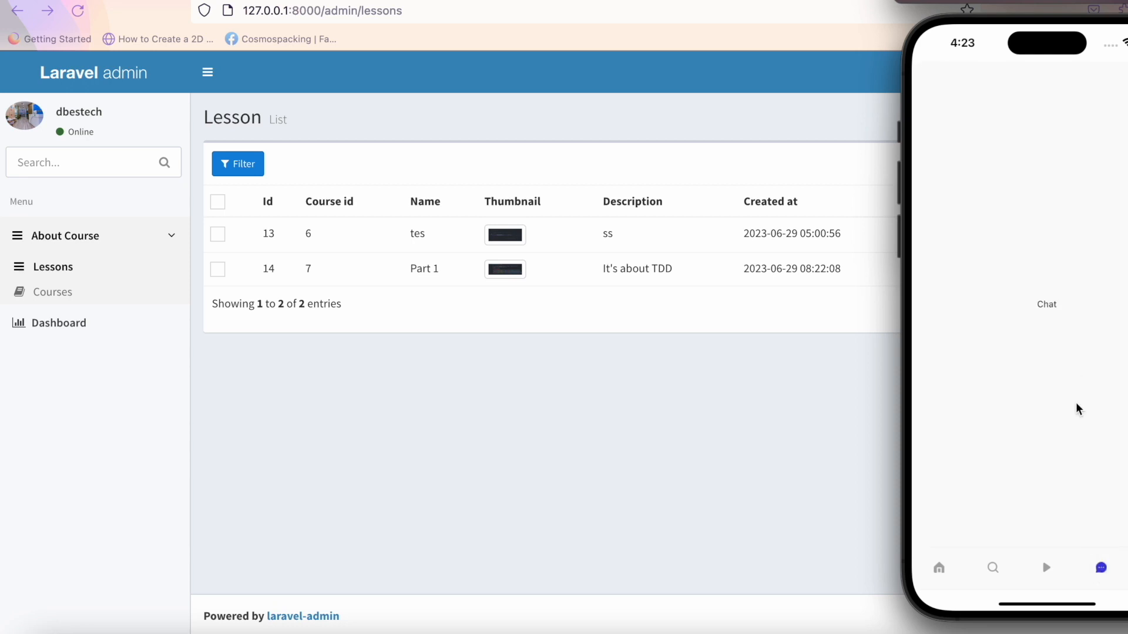